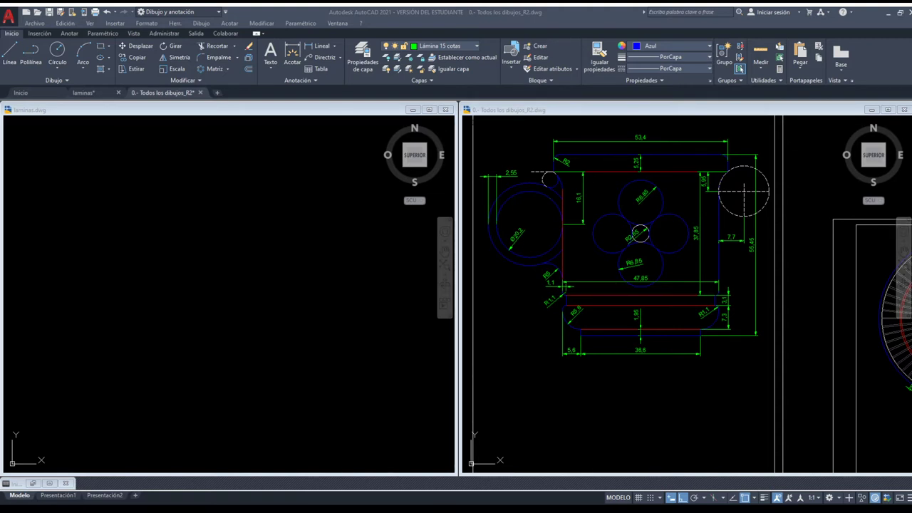
- Switch between laminas.dwg and the reference drawing, zooming in on the reference to study it
{"action": "left_click", "coordinate": [202, 250]}
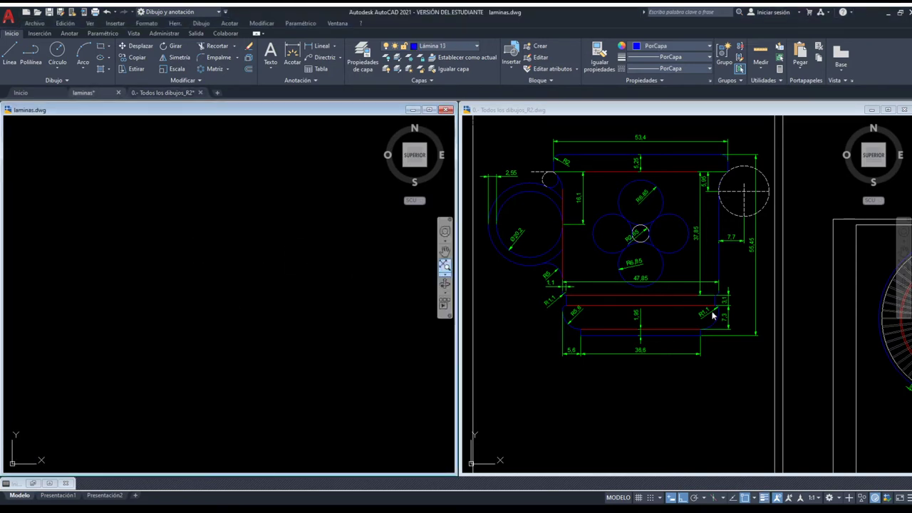
{"action": "left_click", "coordinate": [683, 318]}
{"action": "scroll", "coordinate": [682, 319], "scroll_direction": "up", "scroll_amount": 1}
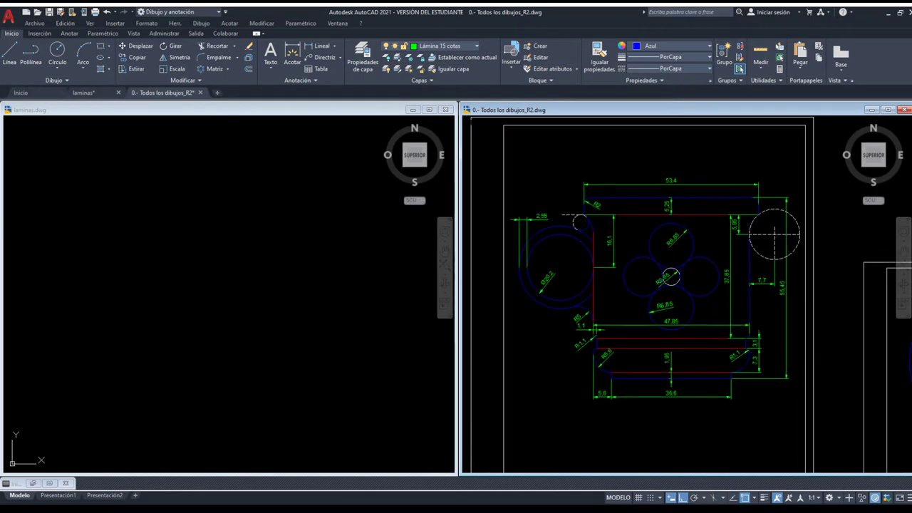
{"action": "scroll", "coordinate": [686, 370], "scroll_direction": "up", "scroll_amount": 1}
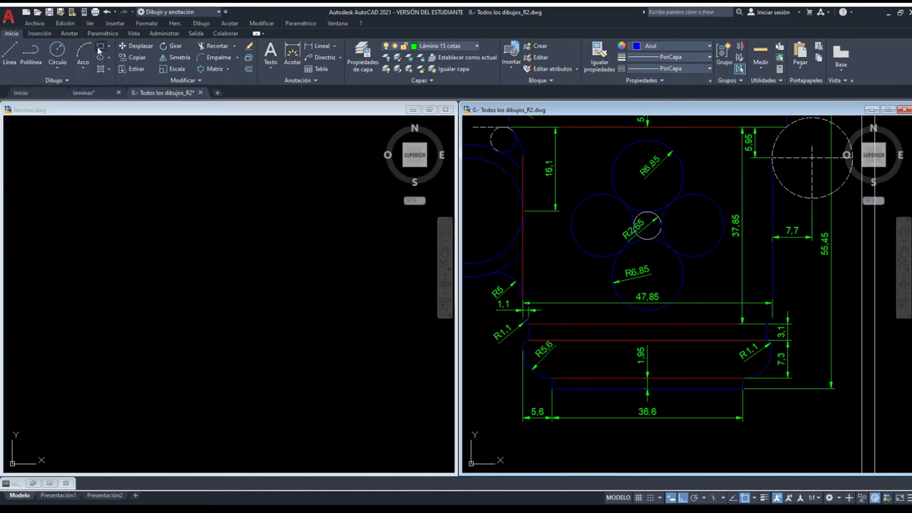
- Draw a thin flat rectangle to the right of the circular view in laminas.dwg
{"action": "left_click", "coordinate": [292, 255]}
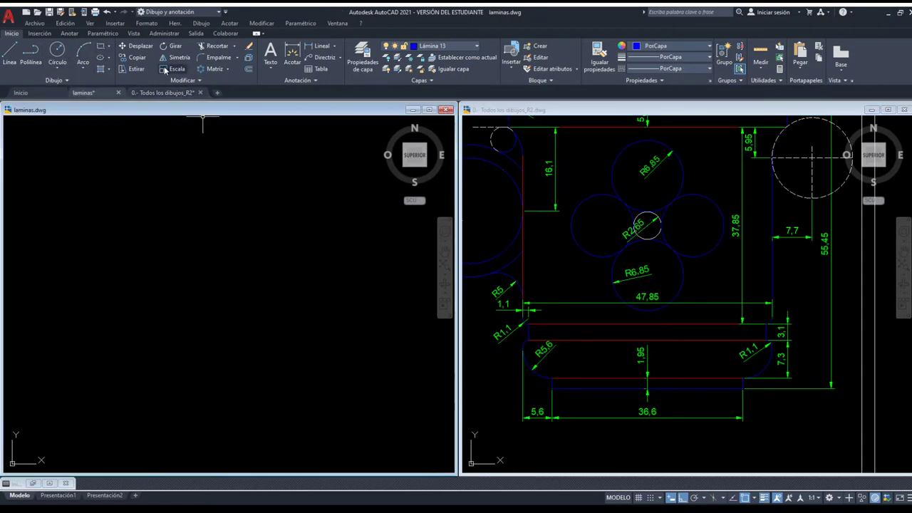
{"action": "left_click", "coordinate": [99, 47]}
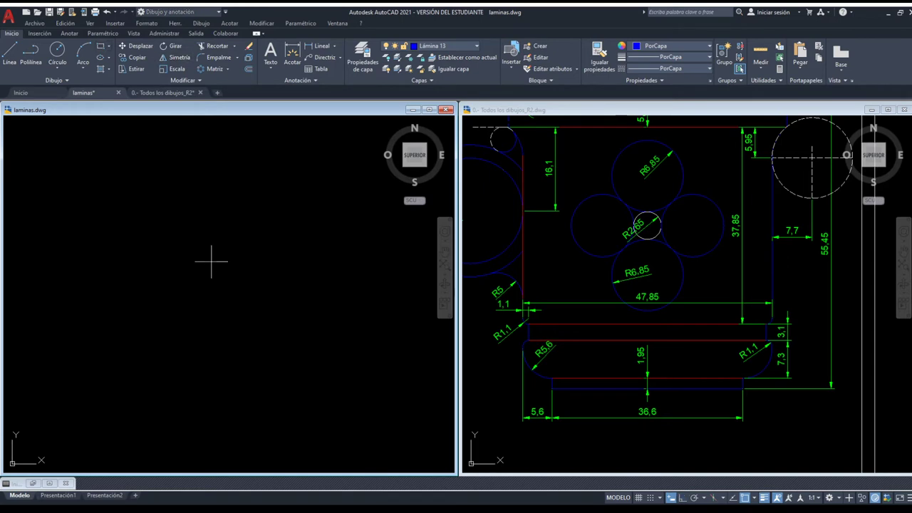
{"action": "left_click", "coordinate": [205, 327]}
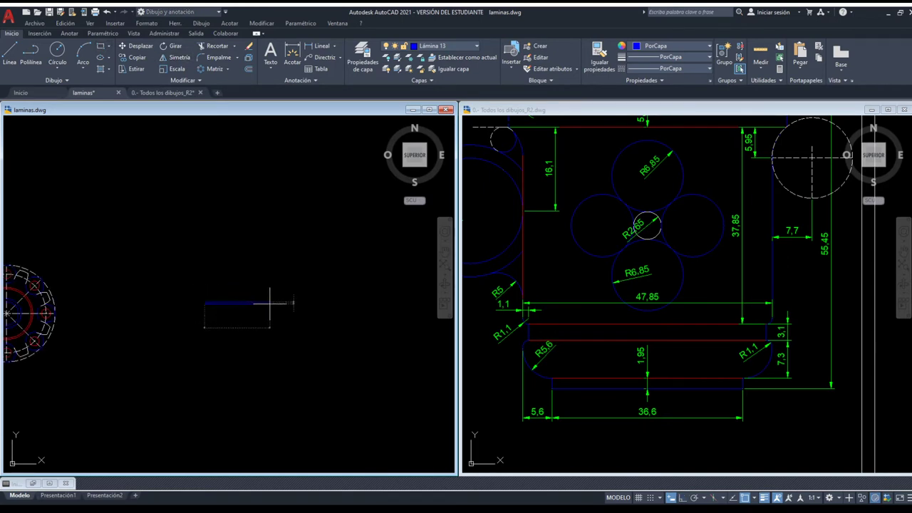
{"action": "left_click", "coordinate": [310, 306]}
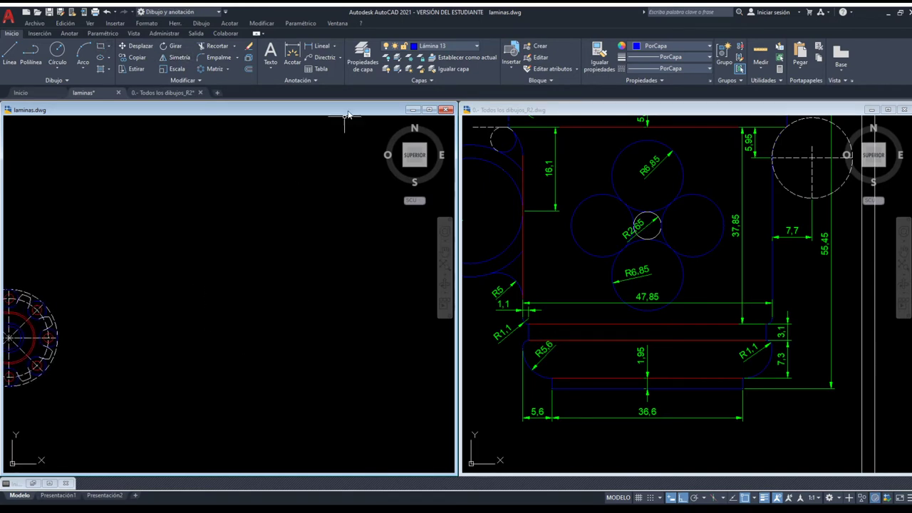
{"action": "left_click", "coordinate": [363, 57]}
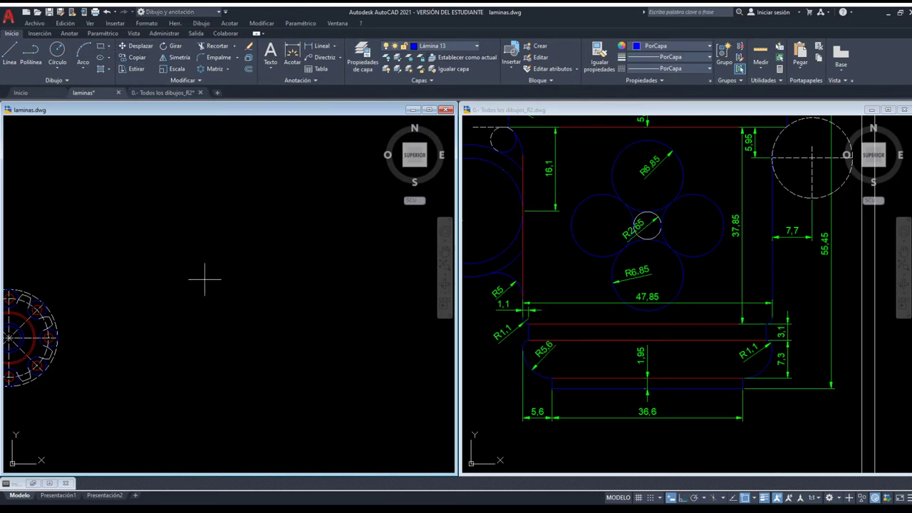
- Start pasting a copy of the rectangle, then cancel the paste
{"action": "key", "text": "ctrl+v"}
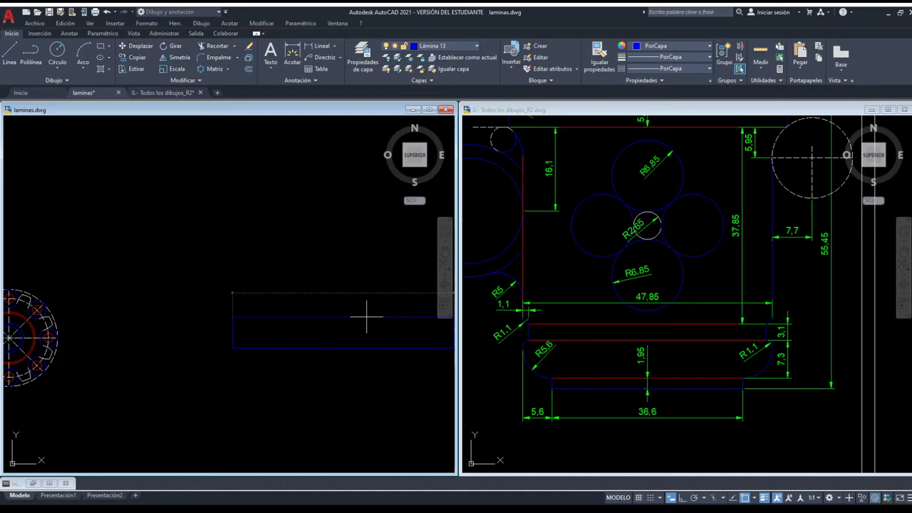
{"action": "key", "text": "Escape"}
{"action": "scroll", "coordinate": [191, 352], "scroll_direction": "down", "scroll_amount": 2}
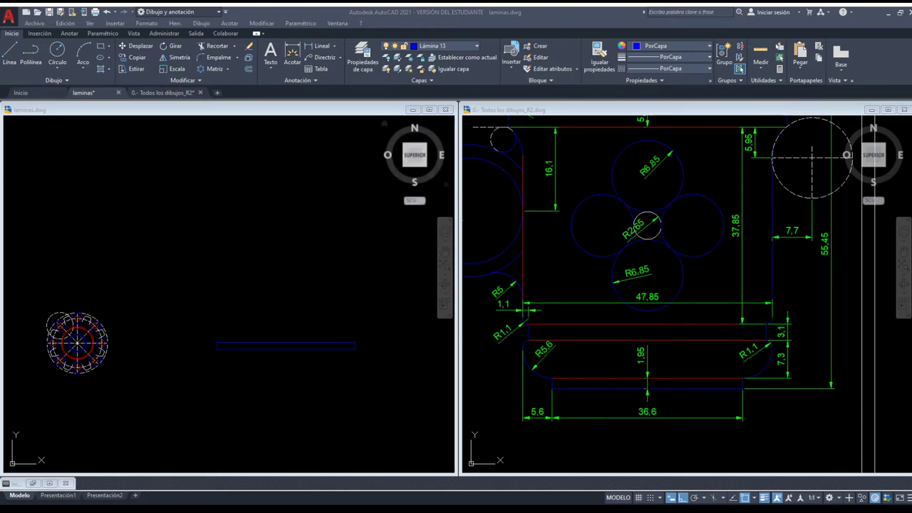
{"action": "left_click", "coordinate": [101, 45]}
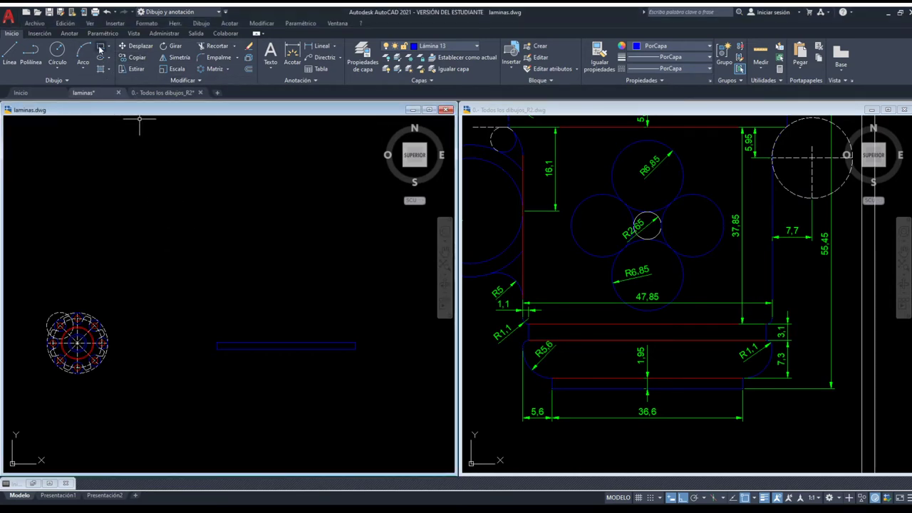
{"action": "left_click", "coordinate": [162, 264]}
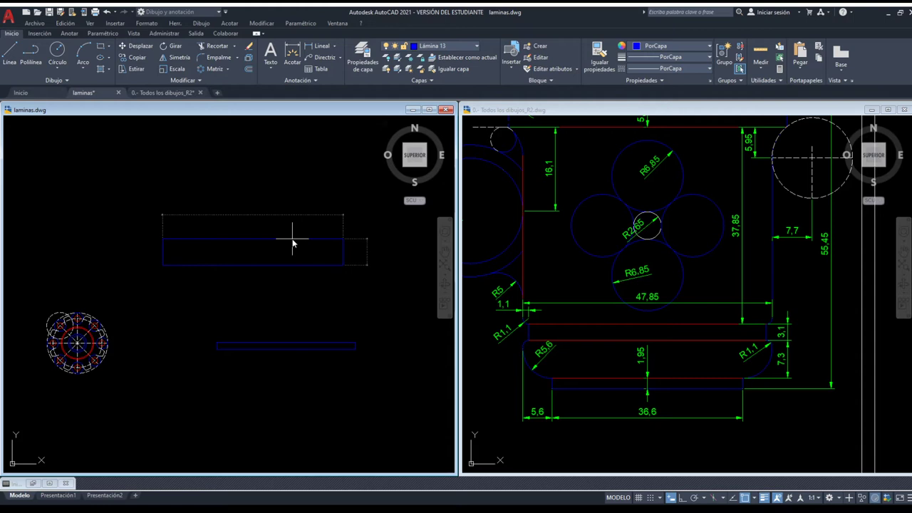
{"action": "key", "text": "Return"}
{"action": "key", "text": "F8"}
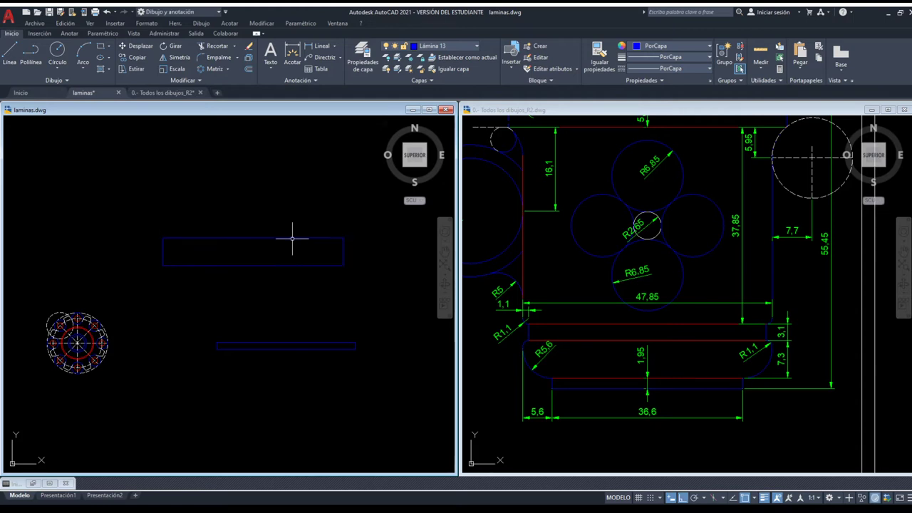
- Move the body rectangle down so it sits directly on the thin base strip
{"action": "left_click", "coordinate": [293, 238]}
{"action": "left_click", "coordinate": [261, 260]}
{"action": "left_click_drag", "start_coordinate": [261, 259], "coordinate": [301, 335]}
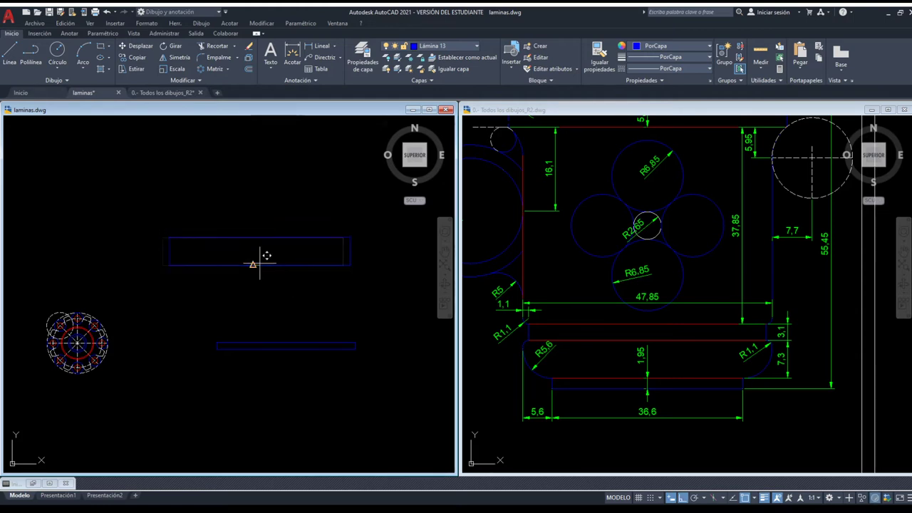
{"action": "left_click", "coordinate": [303, 334]}
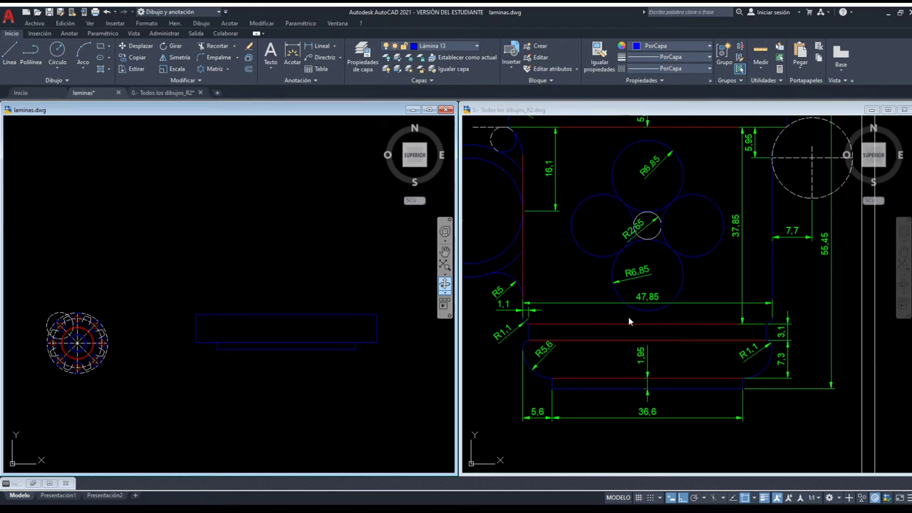
- Zoom and pan the reference drawing to examine the R1,1 rounded corner at the vase rim
{"action": "left_click", "coordinate": [574, 334]}
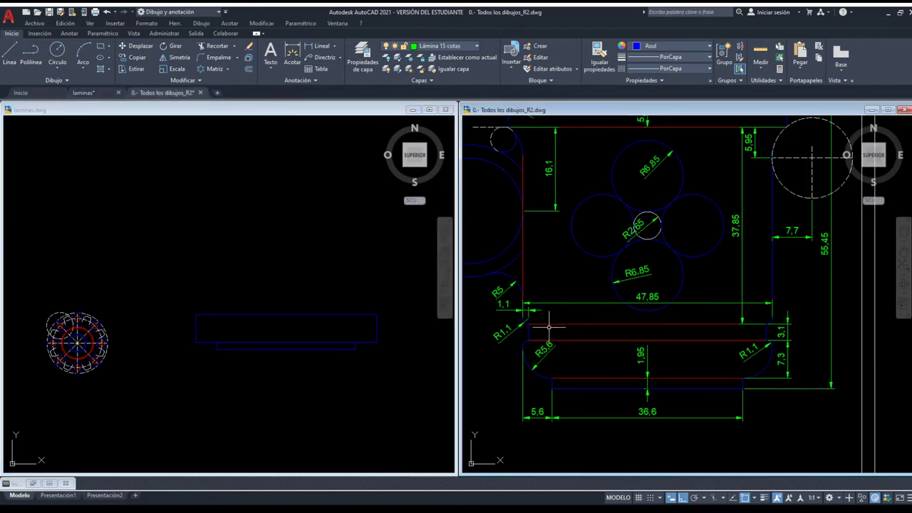
{"action": "scroll", "coordinate": [586, 308], "scroll_direction": "up", "scroll_amount": 3}
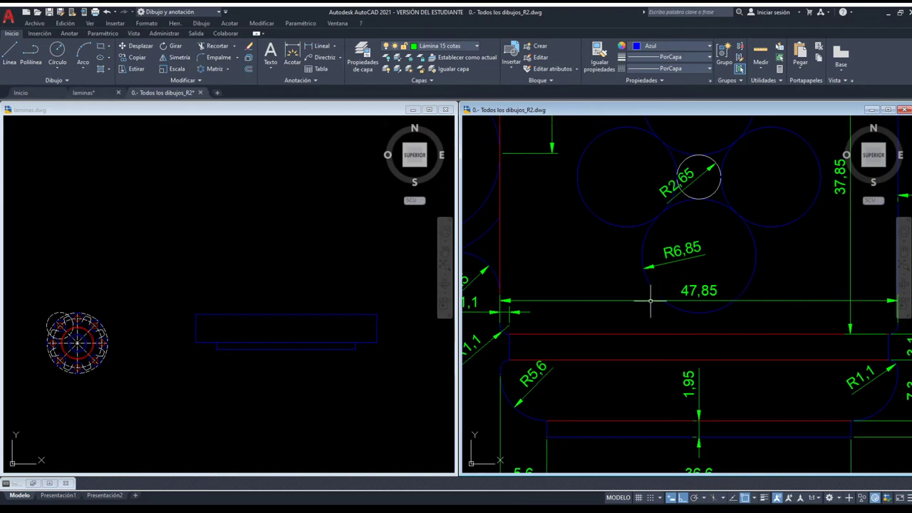
{"action": "scroll", "coordinate": [666, 303], "scroll_direction": "down", "scroll_amount": 3}
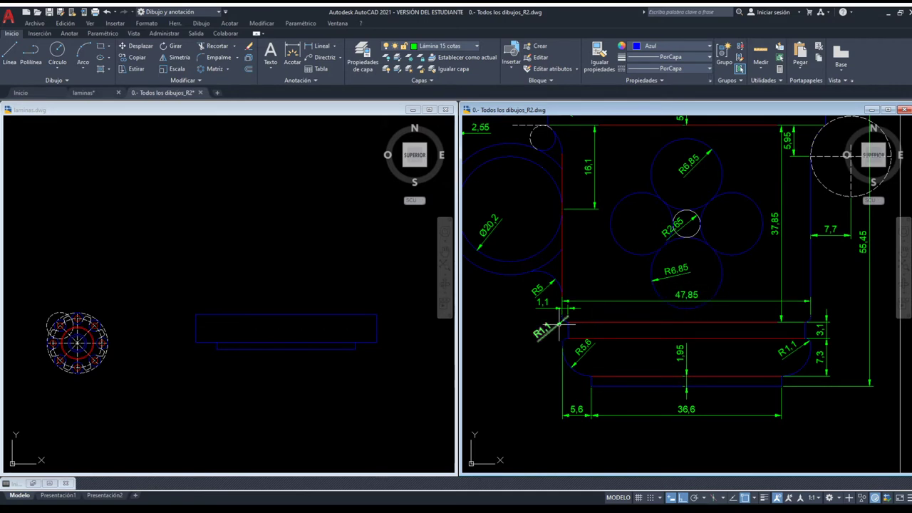
{"action": "scroll", "coordinate": [559, 324], "scroll_direction": "up", "scroll_amount": 3}
{"action": "scroll", "coordinate": [580, 320], "scroll_direction": "up", "scroll_amount": 3}
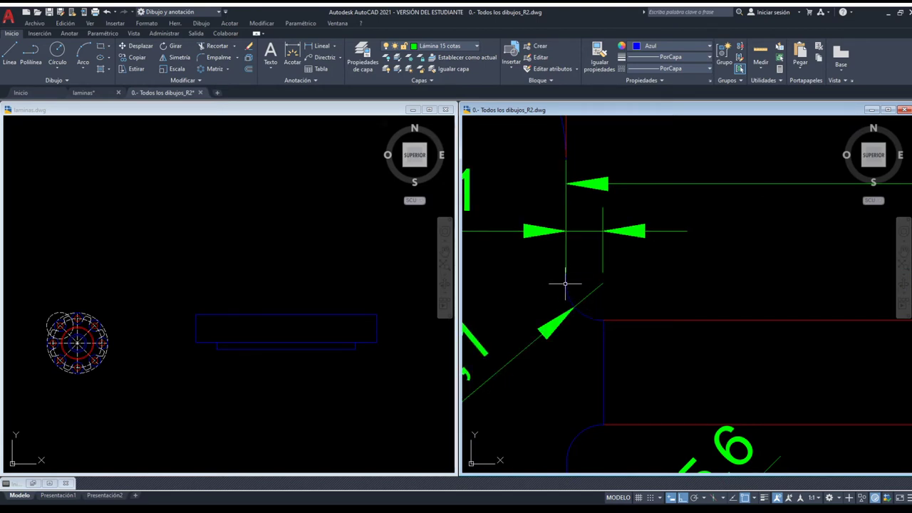
{"action": "scroll", "coordinate": [565, 283], "scroll_direction": "down", "scroll_amount": 3}
{"action": "scroll", "coordinate": [615, 301], "scroll_direction": "down", "scroll_amount": 2}
{"action": "middle_click_drag", "start_coordinate": [631, 312], "coordinate": [542, 322]}
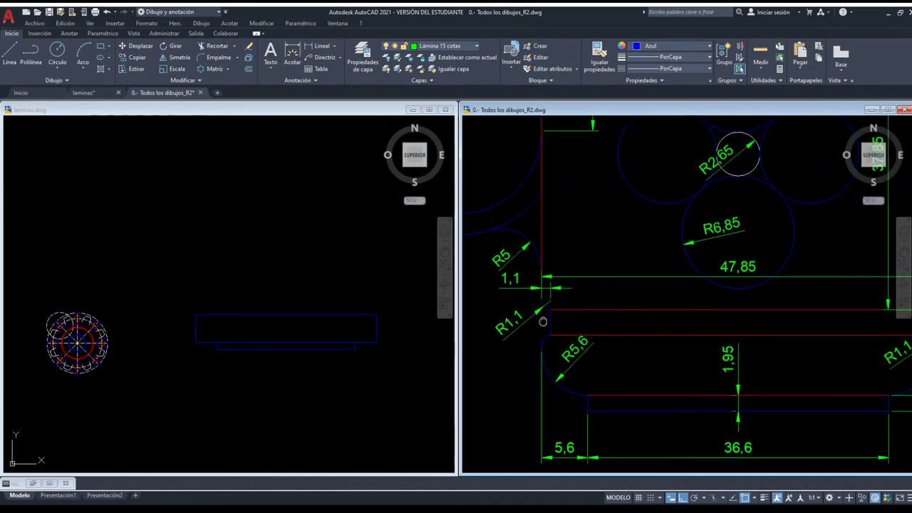
{"action": "scroll", "coordinate": [726, 318], "scroll_direction": "down", "scroll_amount": 3}
{"action": "scroll", "coordinate": [784, 315], "scroll_direction": "up", "scroll_amount": 3}
{"action": "scroll", "coordinate": [794, 313], "scroll_direction": "down", "scroll_amount": 2}
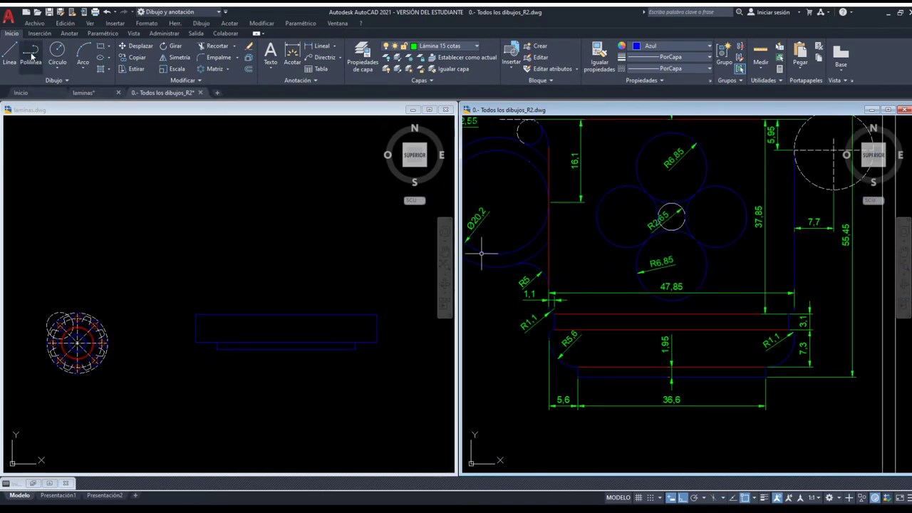
- Draw a thin rim rectangle in laminas.dwg
{"action": "left_click", "coordinate": [158, 226]}
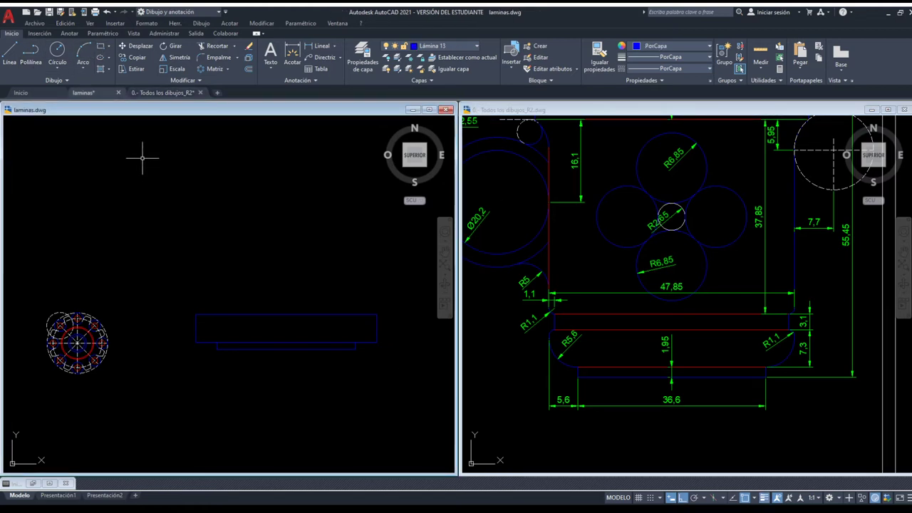
{"action": "left_click", "coordinate": [179, 248]}
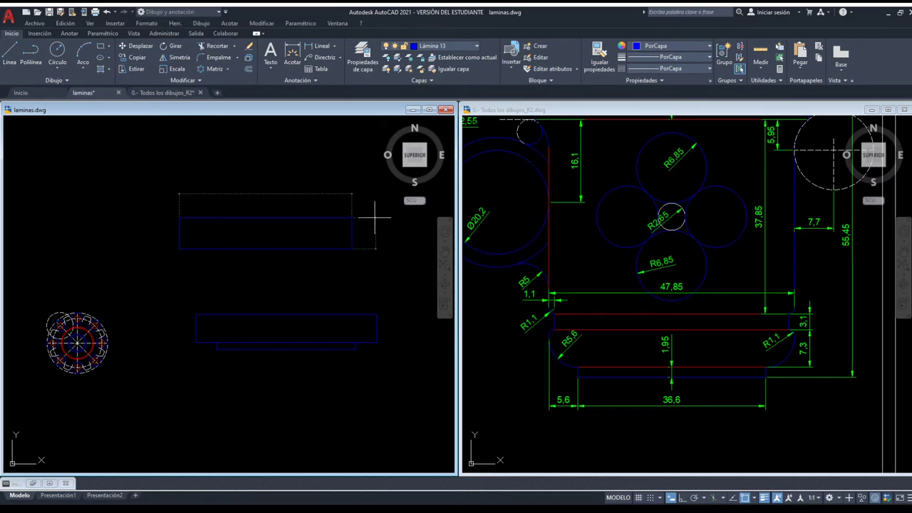
{"action": "key", "text": "Return"}
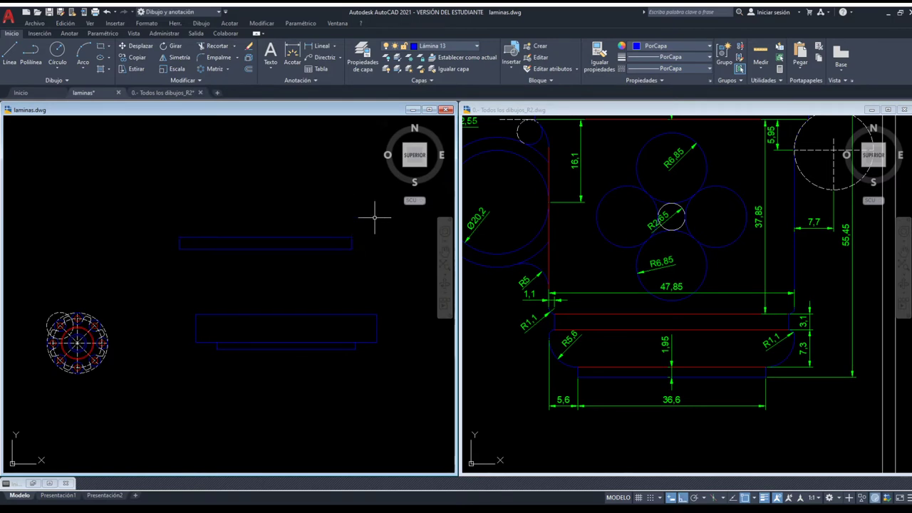
- Move the thin rim rectangle onto the body rectangle, then pan the reference drawing to its top
{"action": "left_click", "coordinate": [315, 265]}
{"action": "left_click", "coordinate": [275, 236]}
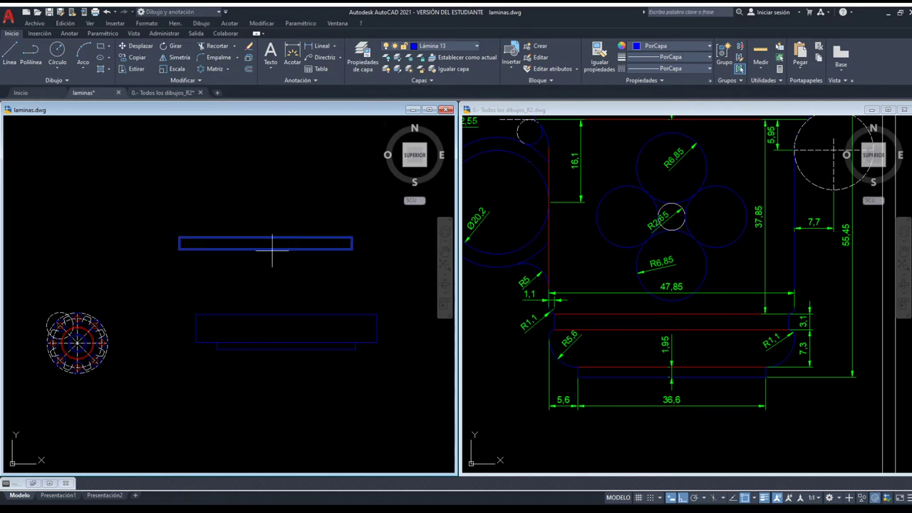
{"action": "left_click", "coordinate": [263, 249]}
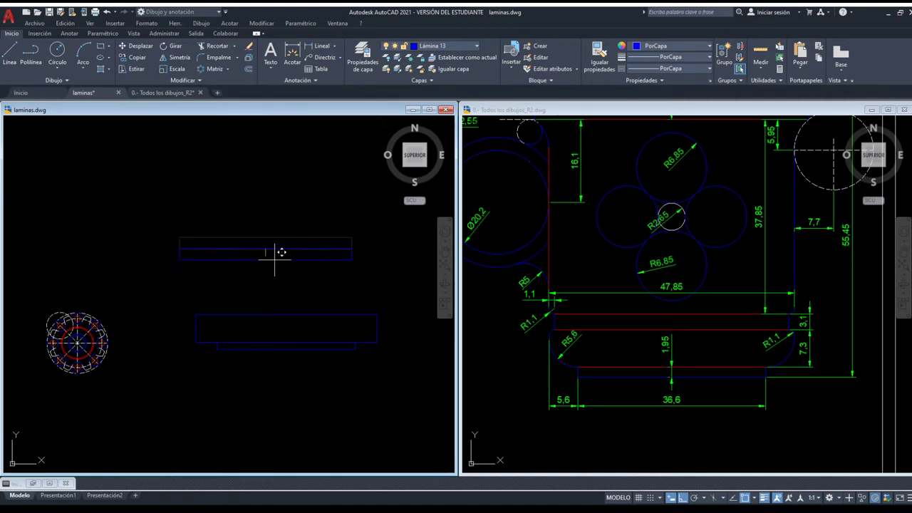
{"action": "left_click", "coordinate": [285, 314]}
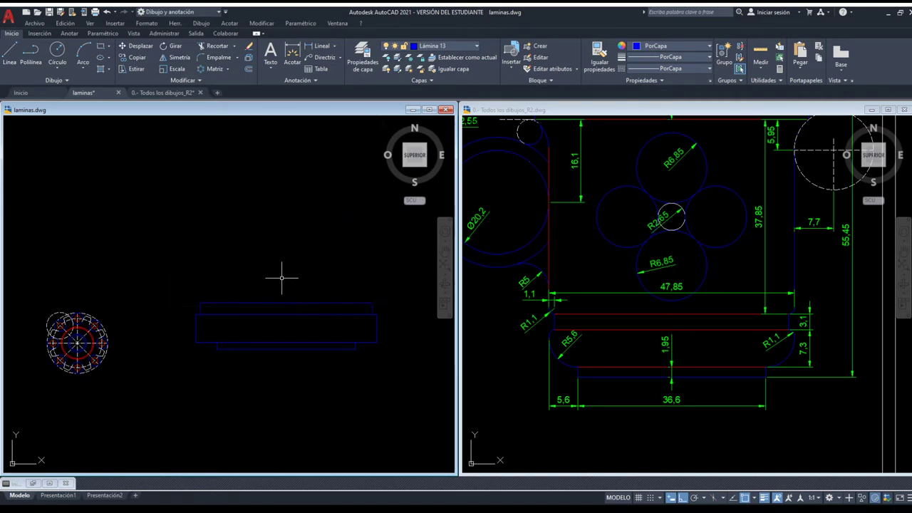
{"action": "left_click", "coordinate": [630, 270]}
{"action": "middle_click_drag", "start_coordinate": [611, 252], "coordinate": [614, 301]}
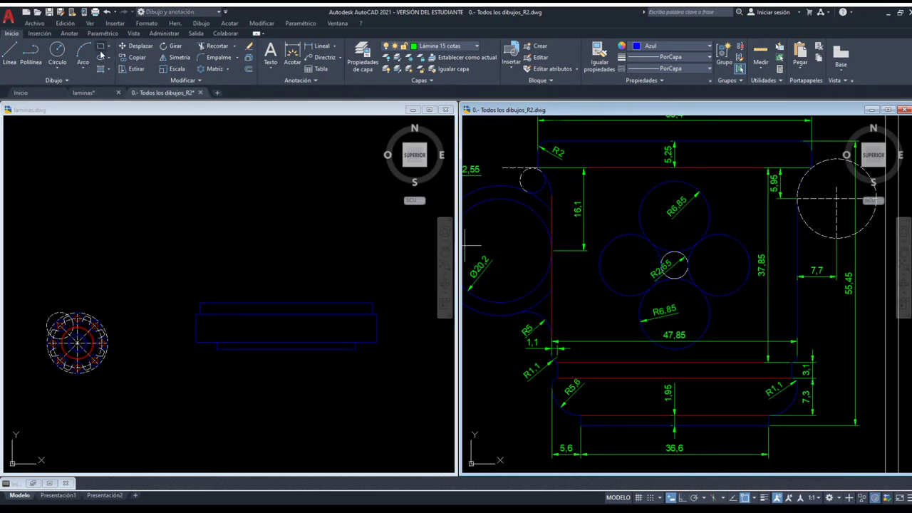
- Draw another rectangle and move the body rectangle onto the base rectangles with Ortho on
{"action": "left_click", "coordinate": [157, 248]}
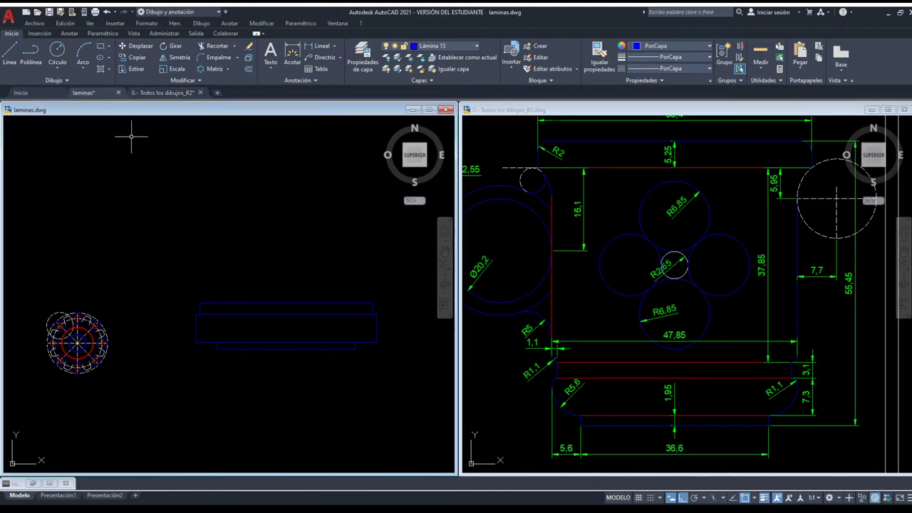
{"action": "left_click", "coordinate": [161, 249]}
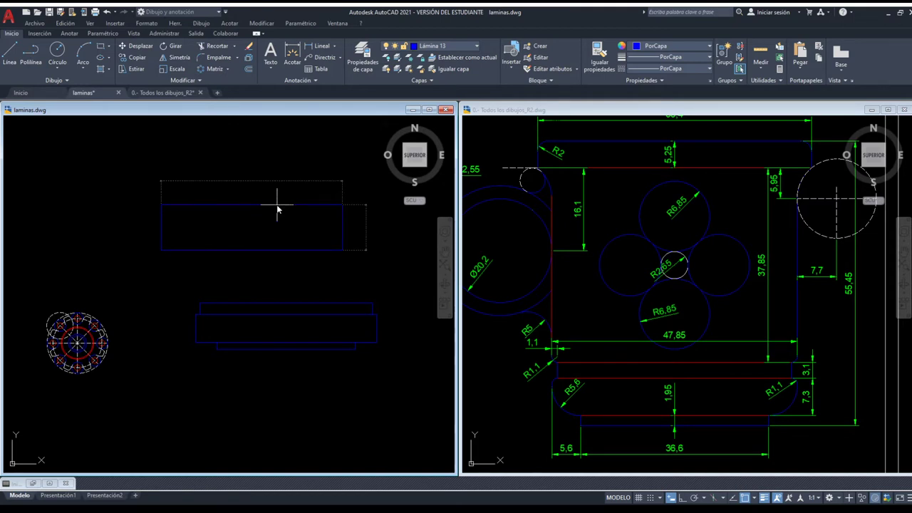
{"action": "key", "text": "F8"}
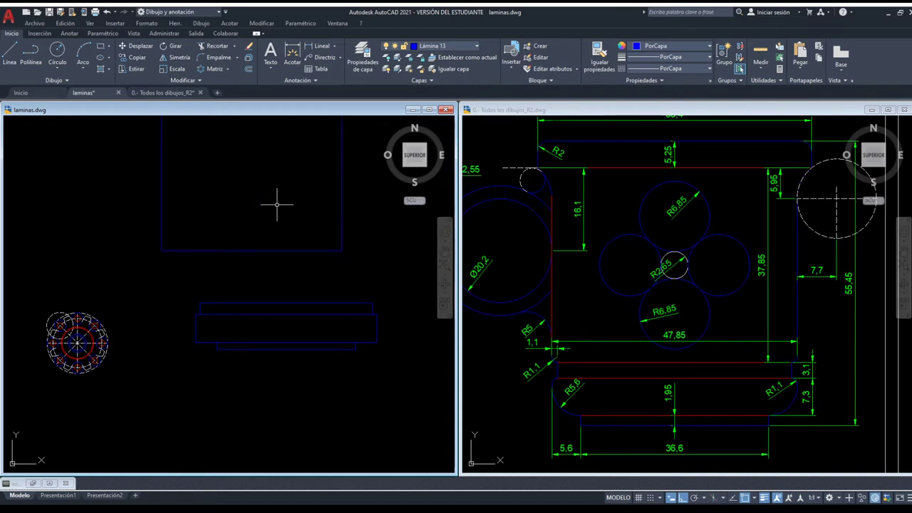
{"action": "left_click", "coordinate": [259, 250]}
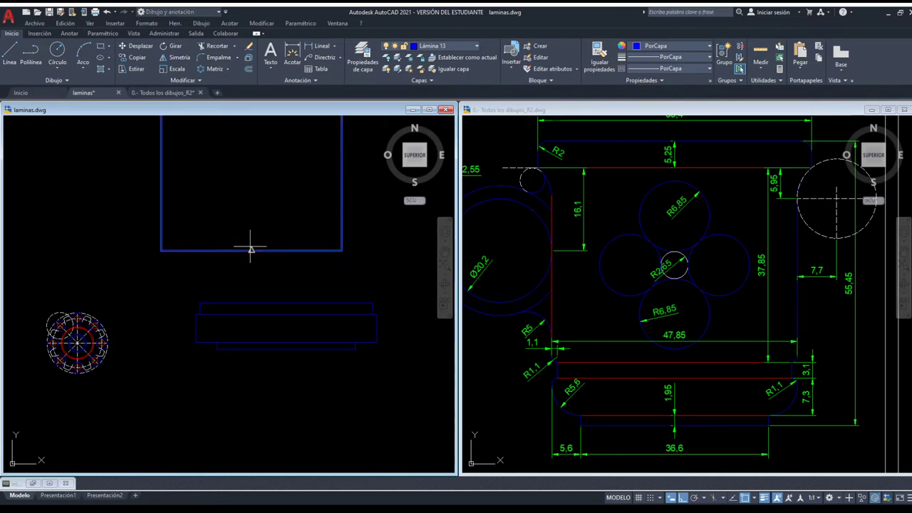
{"action": "left_click_drag", "start_coordinate": [250, 249], "coordinate": [297, 297]}
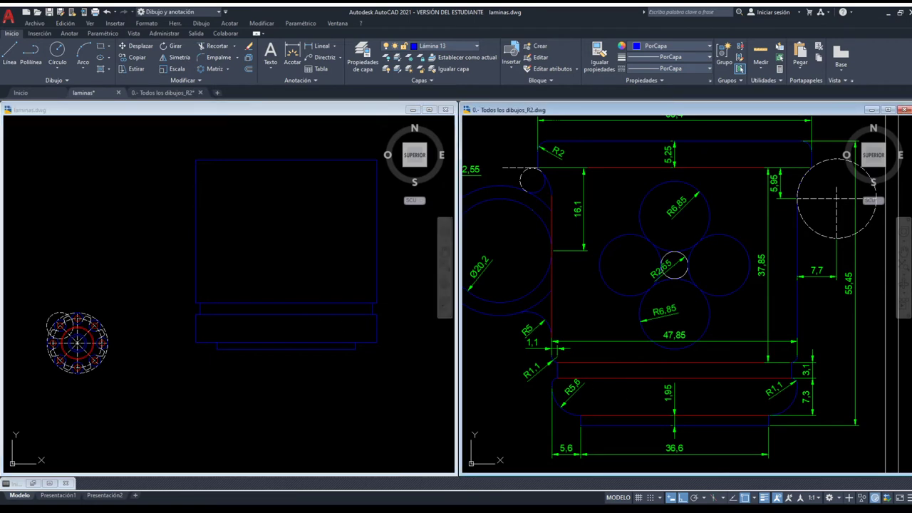
{"action": "left_click", "coordinate": [663, 410]}
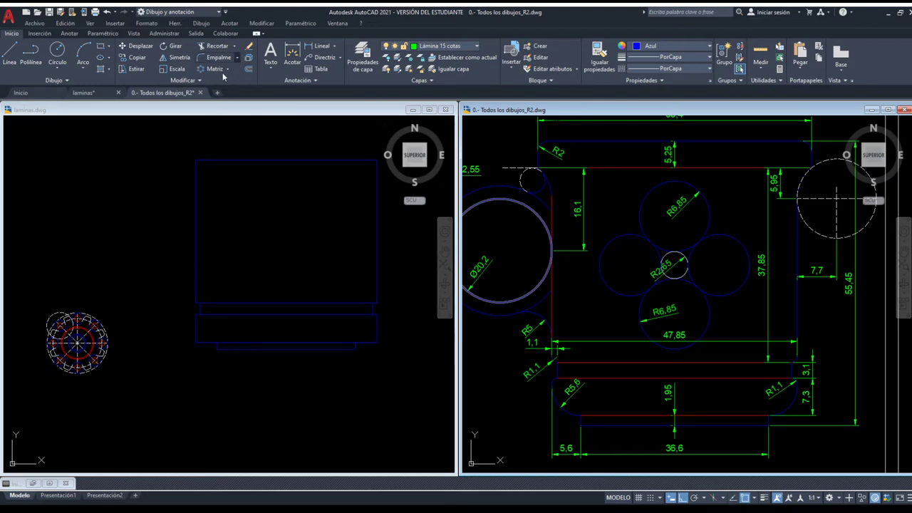
- Pan both laminas.dwg and the reference drawing down to line up the vase views
{"action": "left_click", "coordinate": [409, 310]}
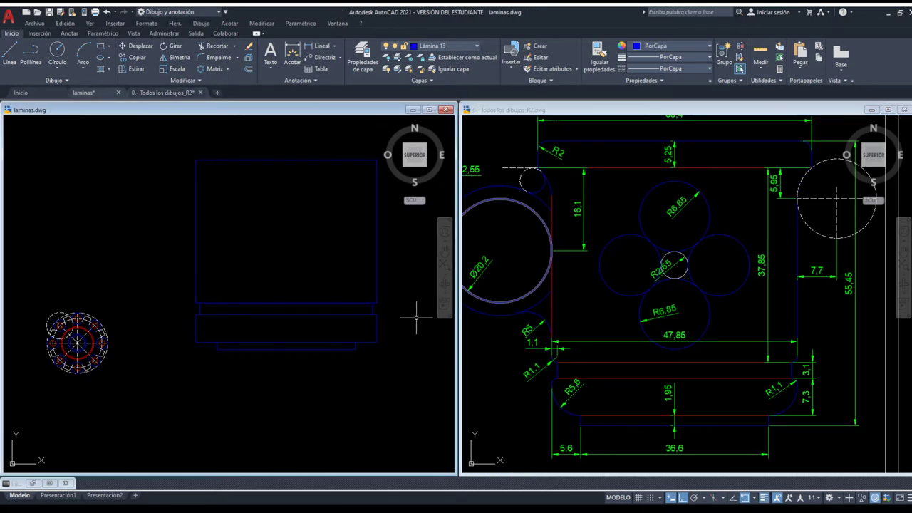
{"action": "middle_click_drag", "start_coordinate": [417, 315], "coordinate": [414, 366]}
{"action": "left_click", "coordinate": [636, 160]}
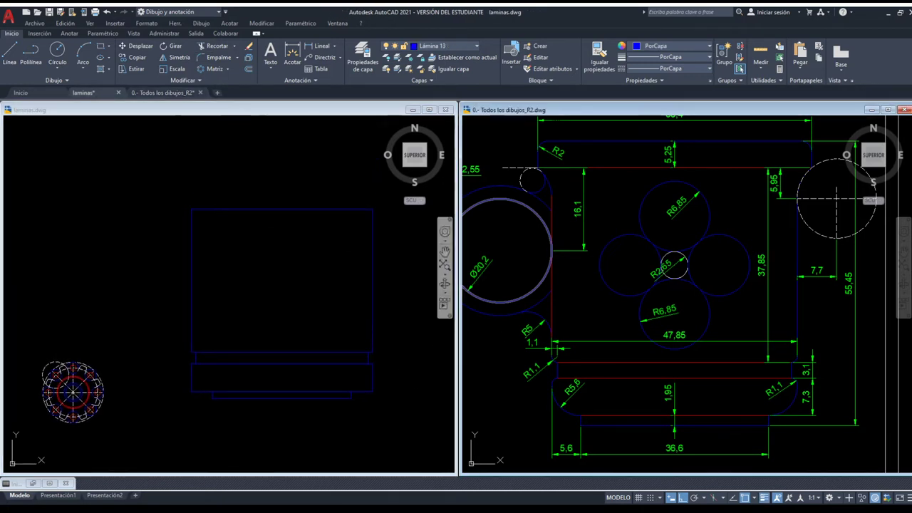
{"action": "mouse_move", "coordinate": [638, 164]}
{"action": "middle_mouse_down"}
{"action": "mouse_move", "coordinate": [644, 193]}
{"action": "mouse_move", "coordinate": [605, 215]}
{"action": "middle_mouse_up"}
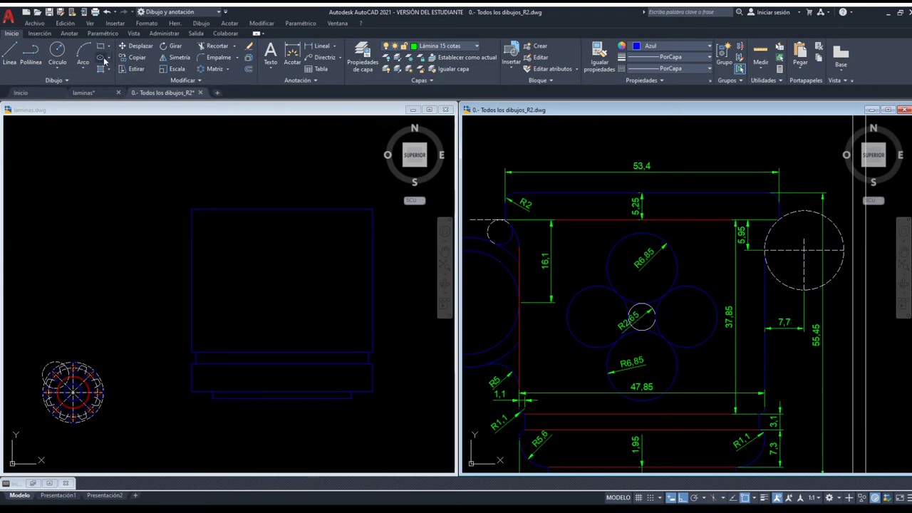
{"action": "left_click", "coordinate": [114, 166]}
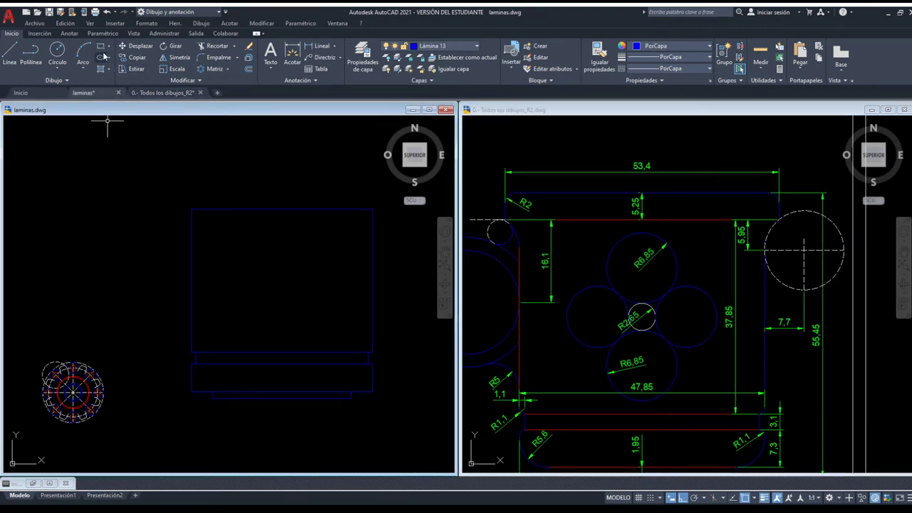
- With Ortho on, move the thin rim rectangle down onto the body's top edge
{"action": "left_click", "coordinate": [141, 183]}
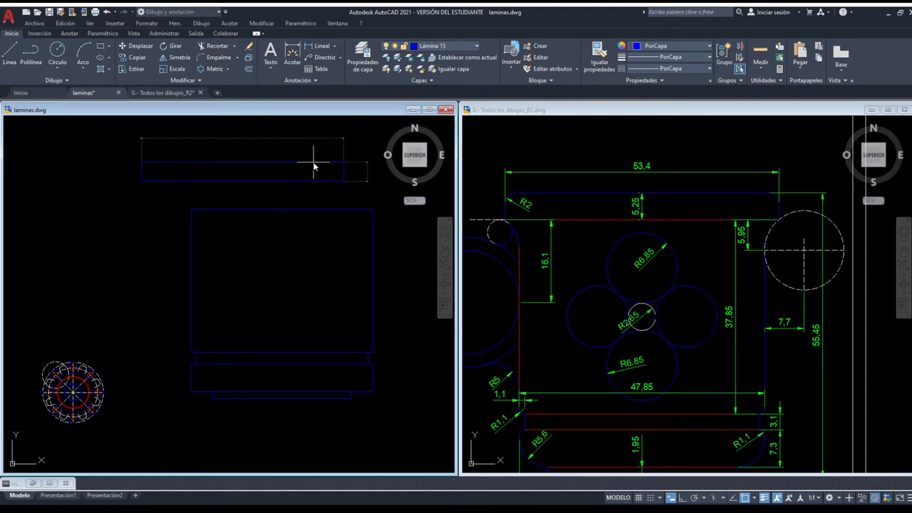
{"action": "key", "text": "F8"}
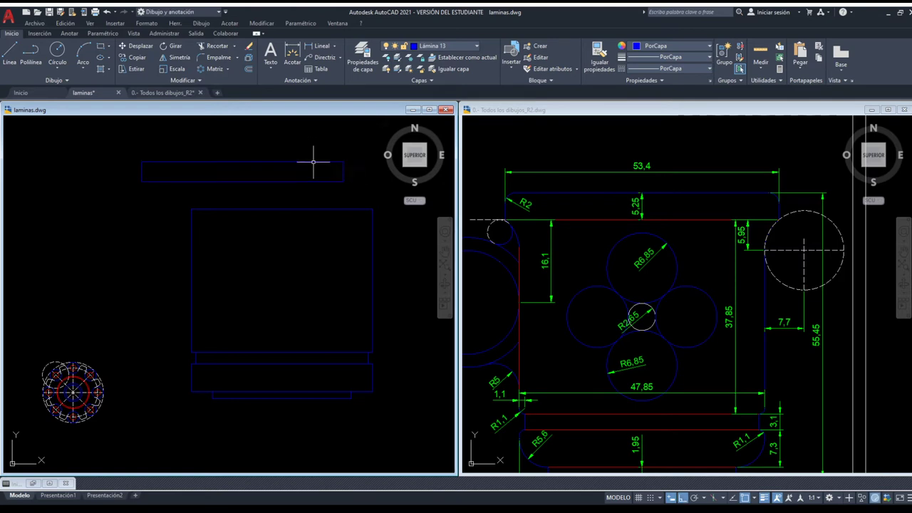
{"action": "left_click", "coordinate": [243, 180]}
{"action": "left_click", "coordinate": [280, 209]}
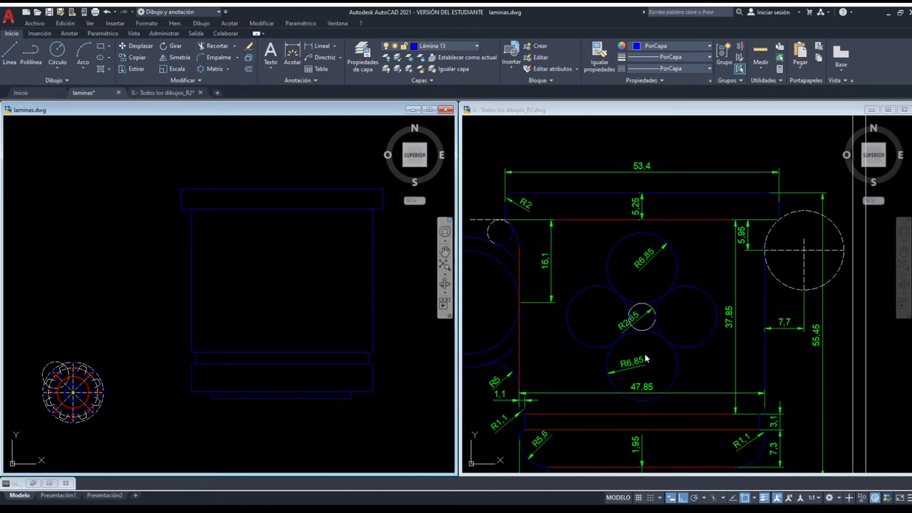
{"action": "left_click", "coordinate": [644, 316]}
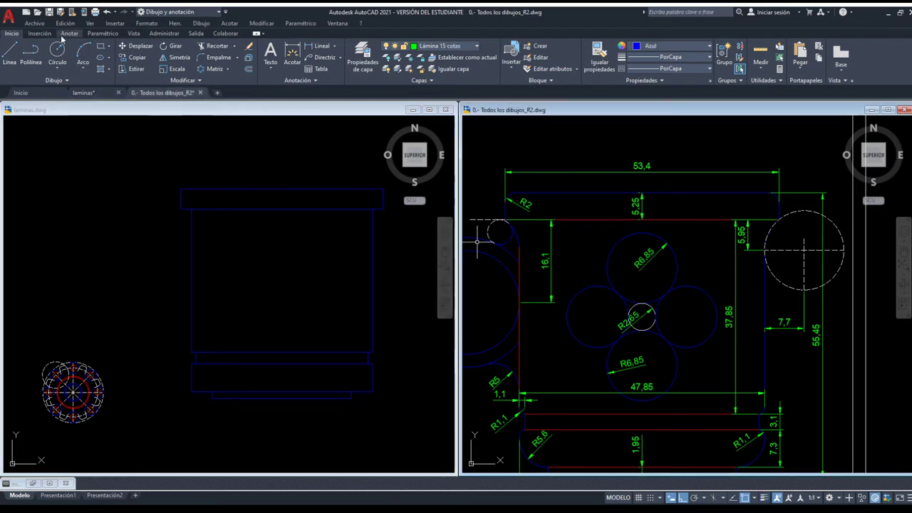
- Draw a small centre circle beside the vase and a larger petal circle centred on it
{"action": "left_click", "coordinate": [70, 193]}
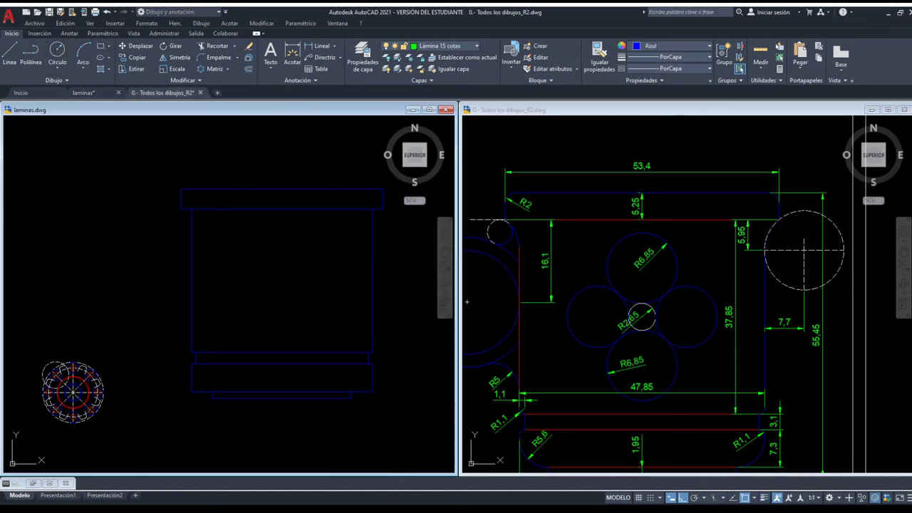
{"action": "scroll", "coordinate": [70, 193], "scroll_direction": "down", "scroll_amount": 1}
{"action": "left_click", "coordinate": [56, 51]}
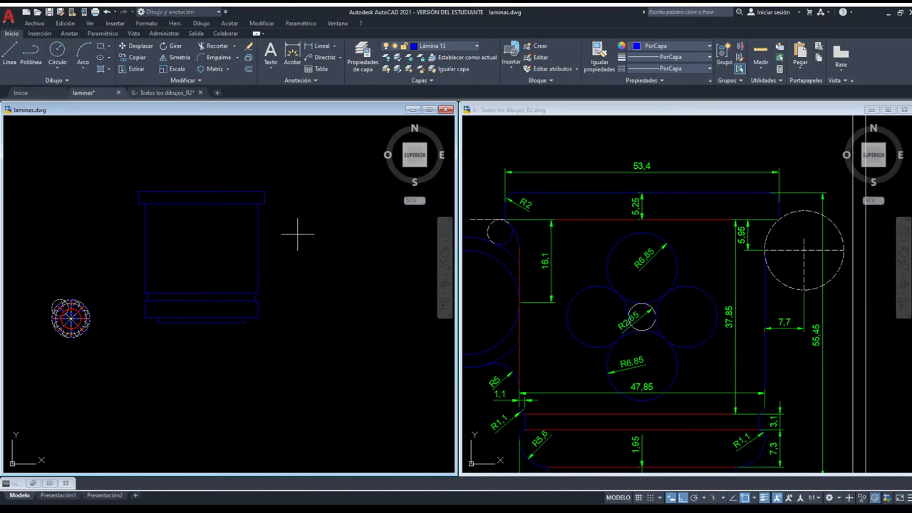
{"action": "left_click", "coordinate": [330, 265]}
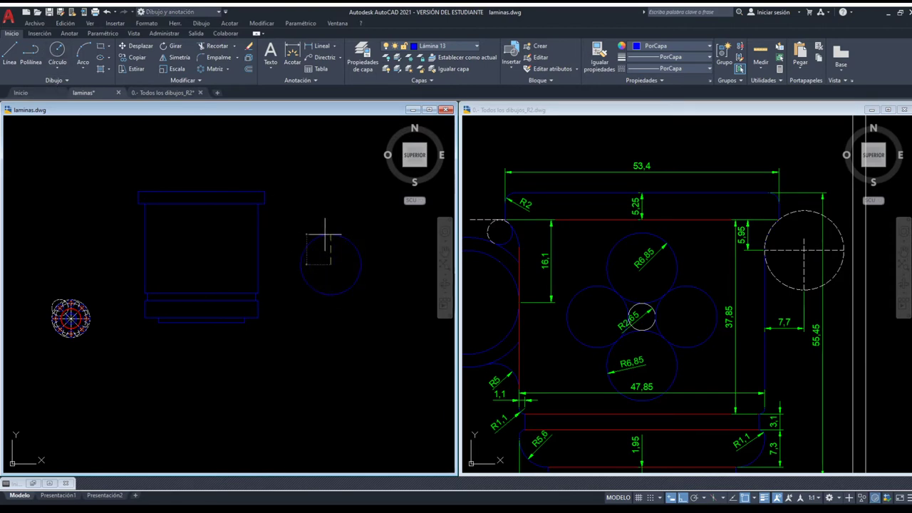
{"action": "key", "text": "Return"}
{"action": "left_click", "coordinate": [335, 268]}
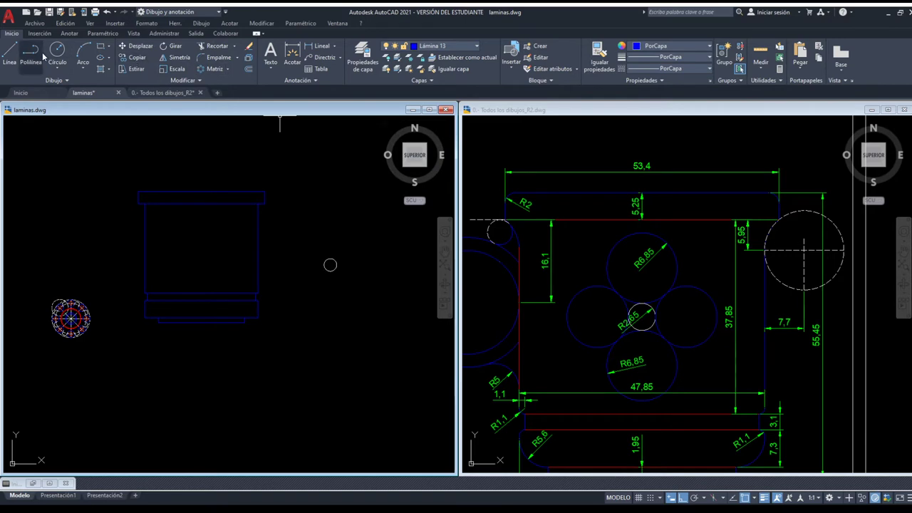
{"action": "scroll", "coordinate": [339, 236], "scroll_direction": "up", "scroll_amount": 2}
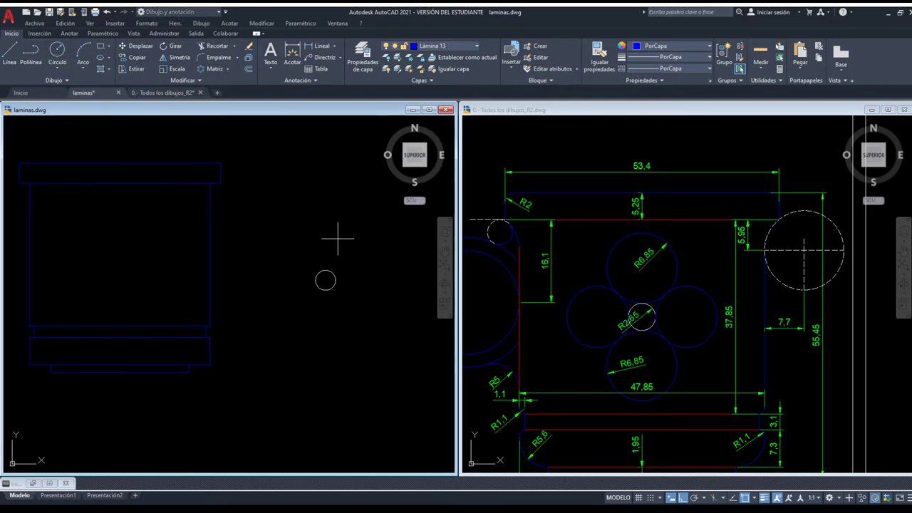
{"action": "left_click", "coordinate": [326, 271]}
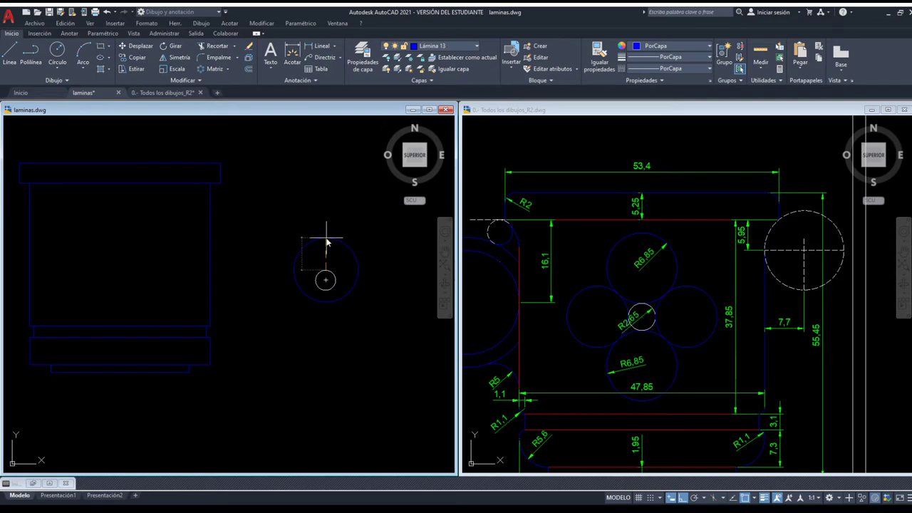
{"action": "key", "text": "Return"}
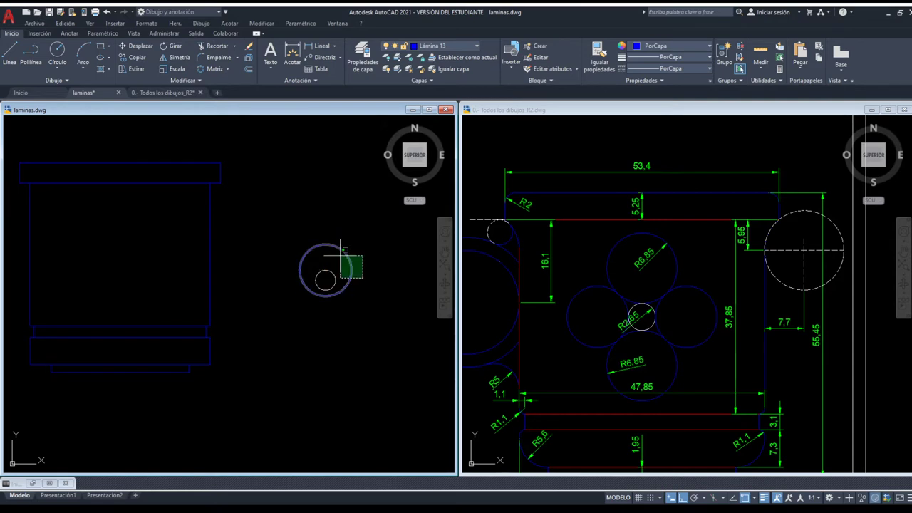
- Copy the petal circle so it sits tangent to the small circle's top
{"action": "scroll", "coordinate": [333, 307], "scroll_direction": "up", "scroll_amount": 4}
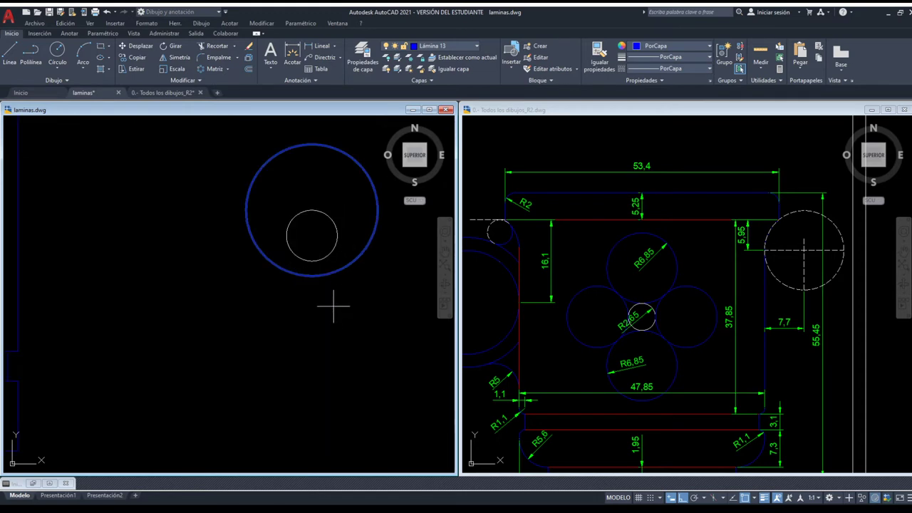
{"action": "left_click", "coordinate": [311, 276]}
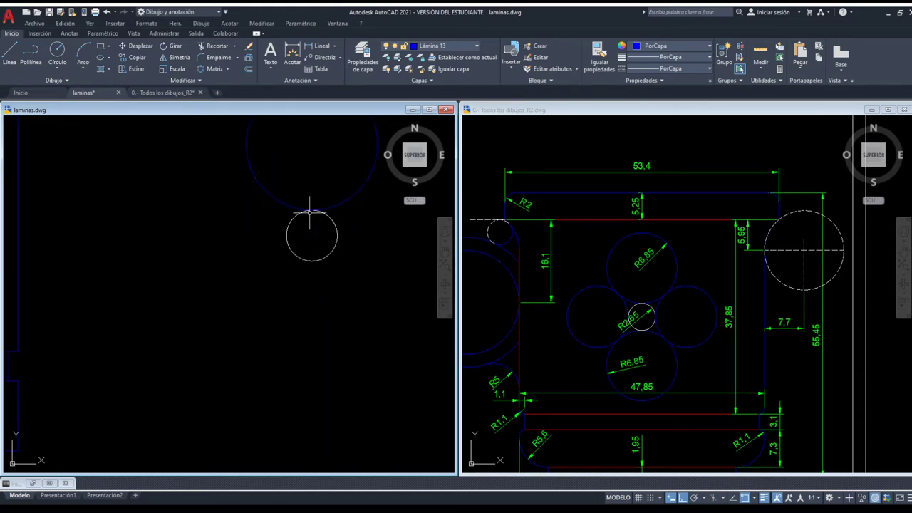
{"action": "left_click", "coordinate": [305, 184]}
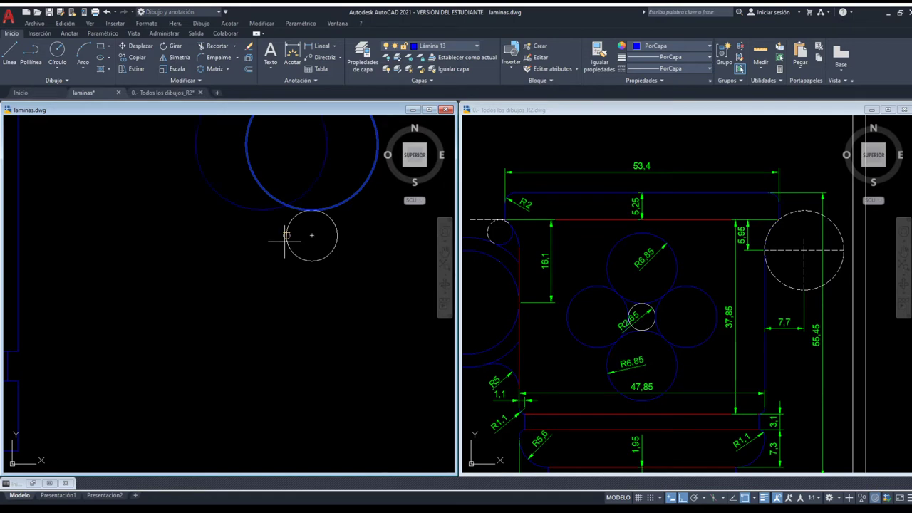
{"action": "key", "text": "Escape"}
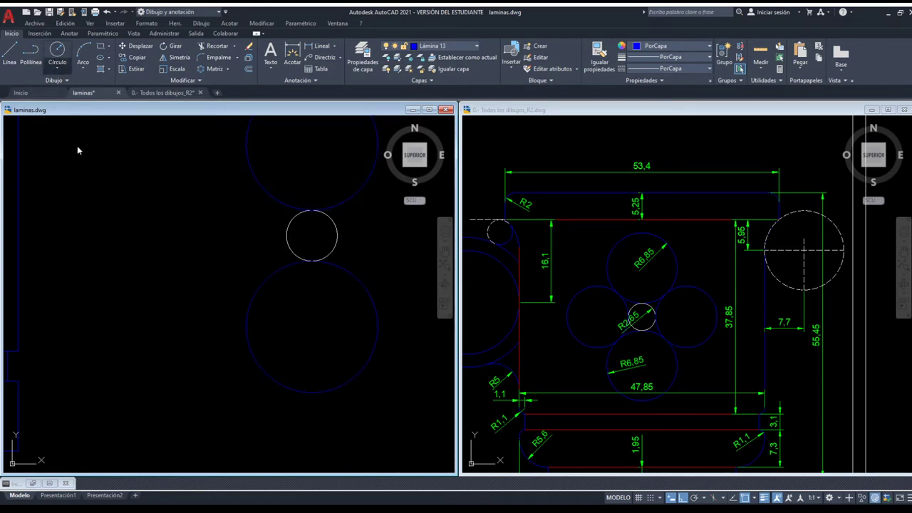
- Draw the left petal with Circle TTT, tangent to the top petal, centre circle and bottom petal
{"action": "left_click", "coordinate": [265, 195]}
{"action": "left_click", "coordinate": [289, 228]}
{"action": "left_click", "coordinate": [271, 275]}
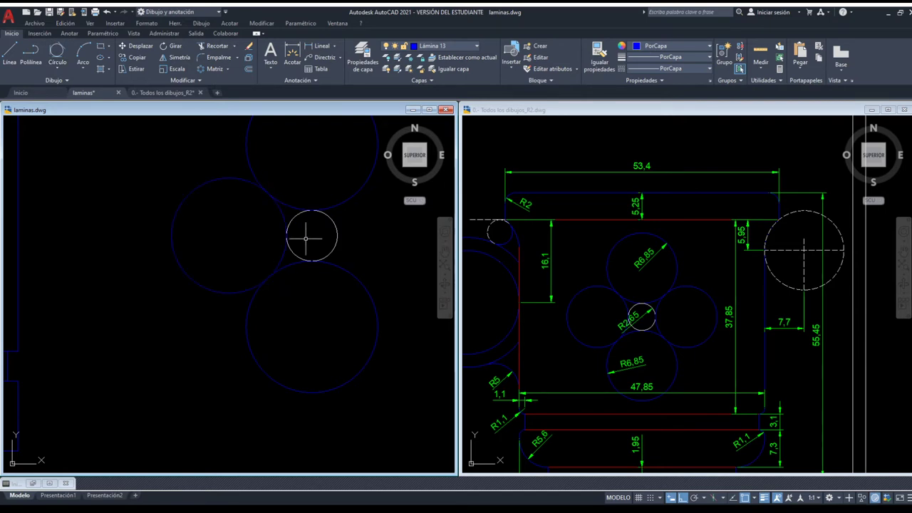
- Mirror the left petal across the vertical axis to create the right petal, keeping the original
{"action": "left_click", "coordinate": [232, 251]}
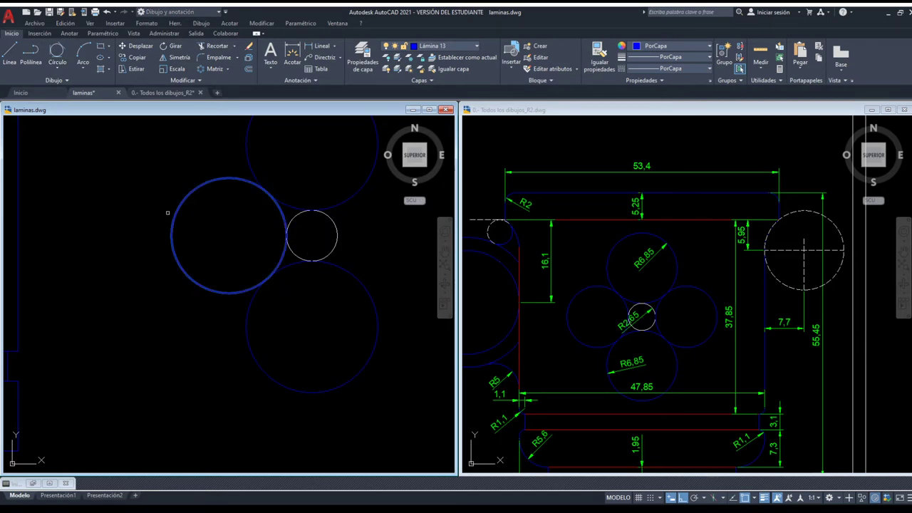
{"action": "key", "text": "Return"}
{"action": "left_click", "coordinate": [311, 210]}
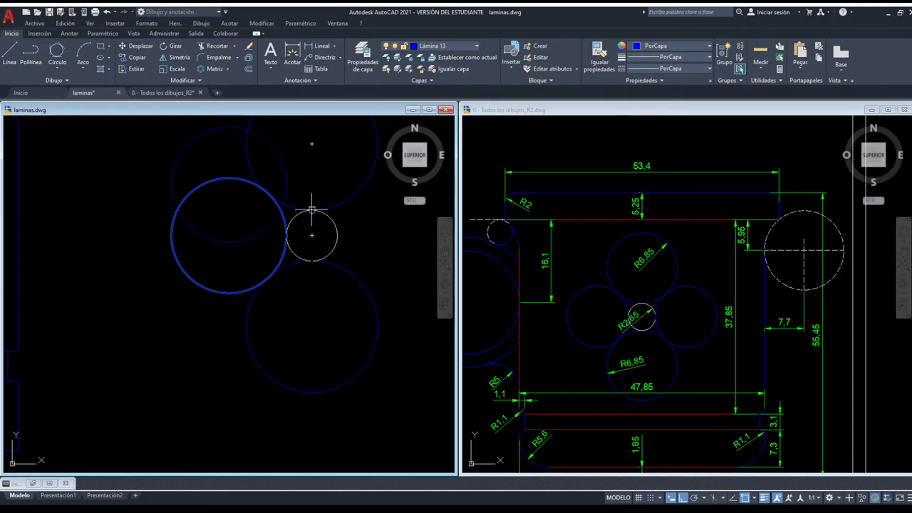
{"action": "left_click", "coordinate": [312, 249]}
{"action": "key", "text": "Return"}
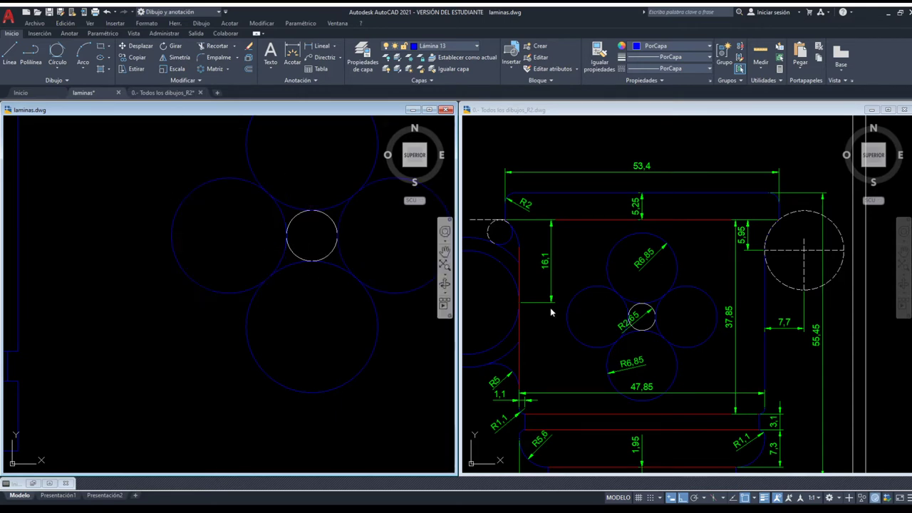
- Move the four-circle flower into the middle of the vase body
{"action": "scroll", "coordinate": [233, 241], "scroll_direction": "down", "scroll_amount": 3}
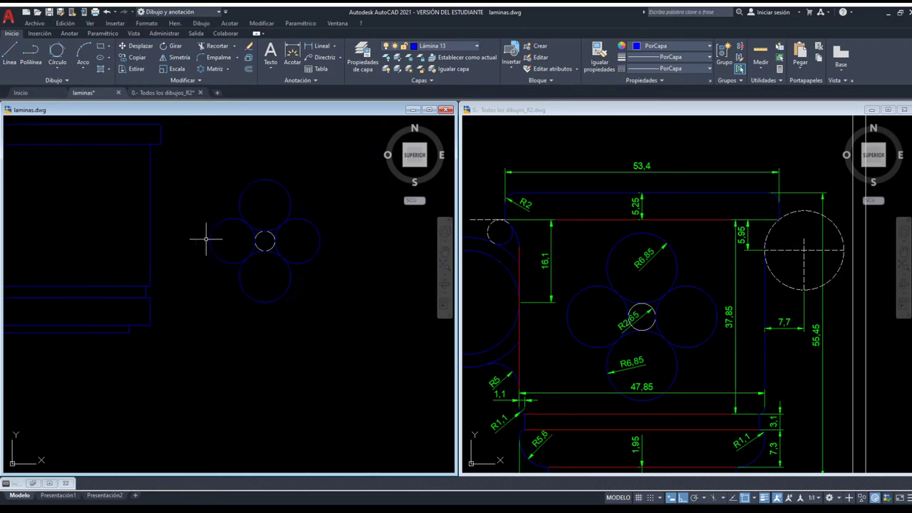
{"action": "middle_click_drag", "start_coordinate": [204, 238], "coordinate": [281, 267]}
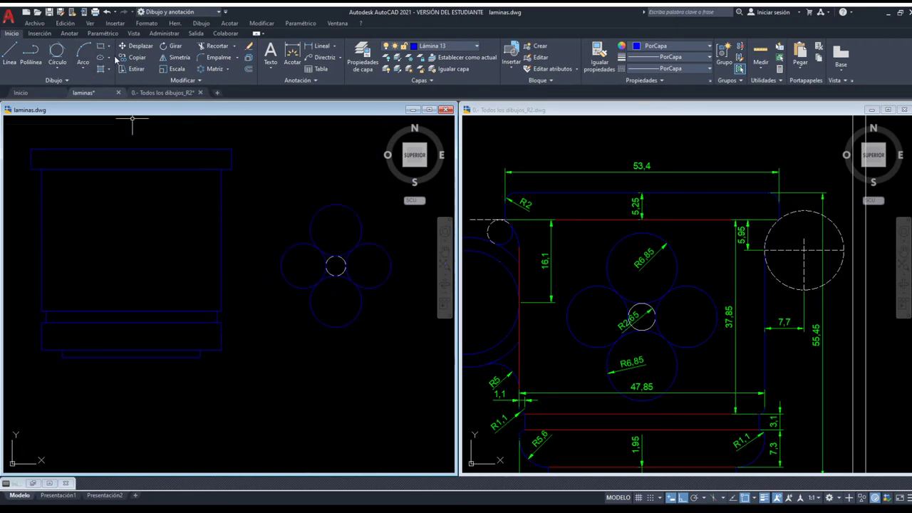
{"action": "left_click", "coordinate": [387, 355]}
{"action": "left_click", "coordinate": [249, 220]}
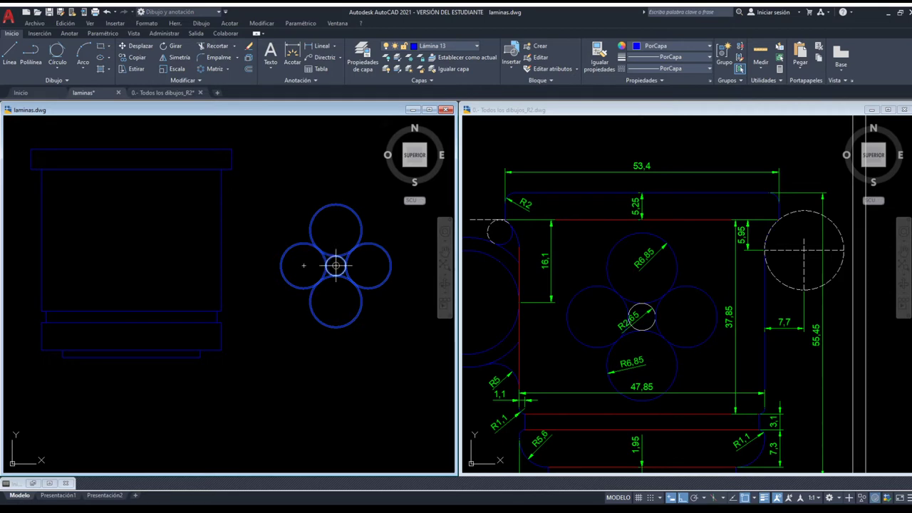
{"action": "left_click", "coordinate": [335, 266]}
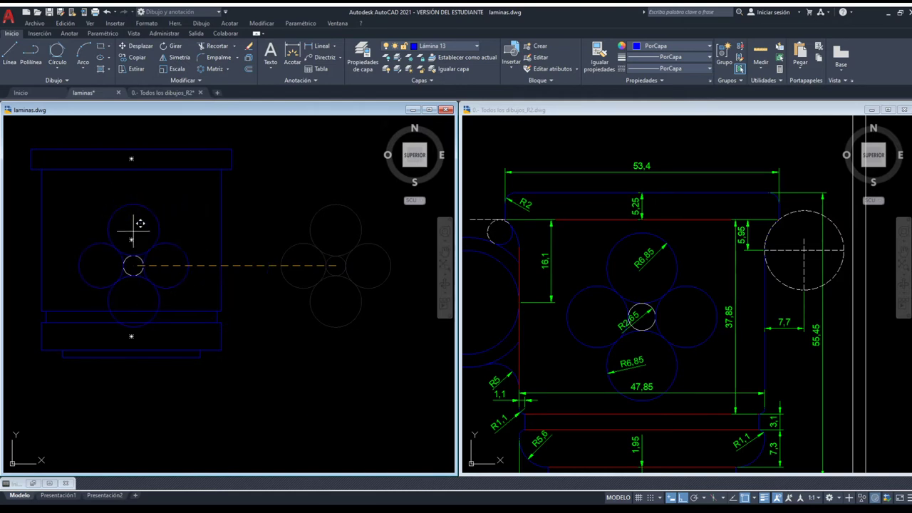
{"action": "left_click", "coordinate": [131, 240]}
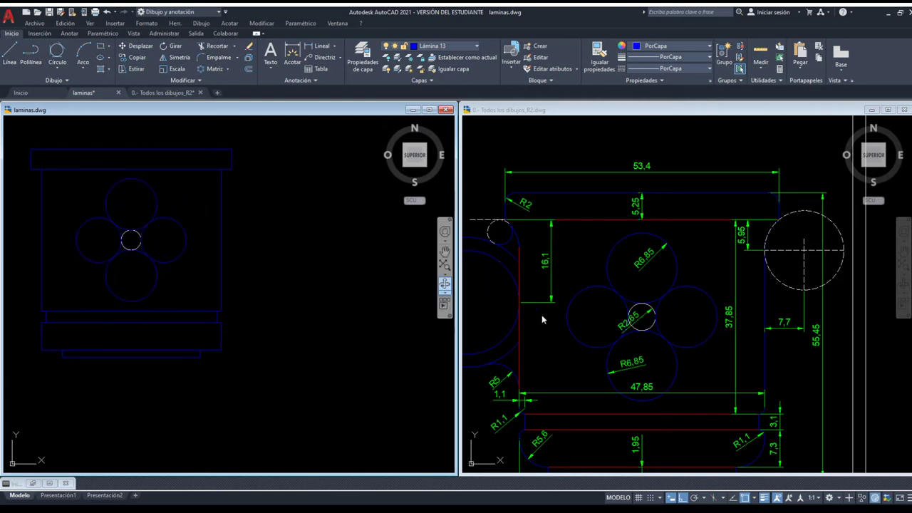
- Set the flower's small centre circle to white, then zoom back out to the whole vase
{"action": "scroll", "coordinate": [131, 240], "scroll_direction": "up", "scroll_amount": 4}
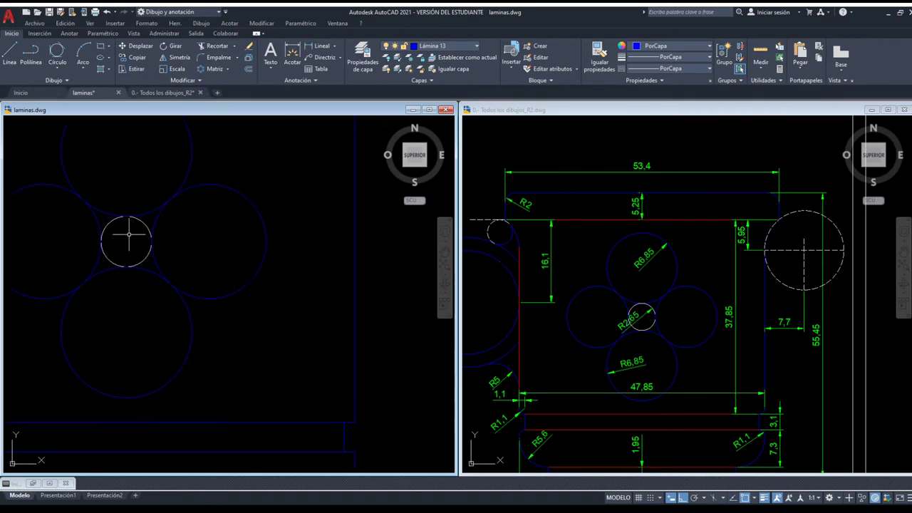
{"action": "left_click", "coordinate": [107, 223]}
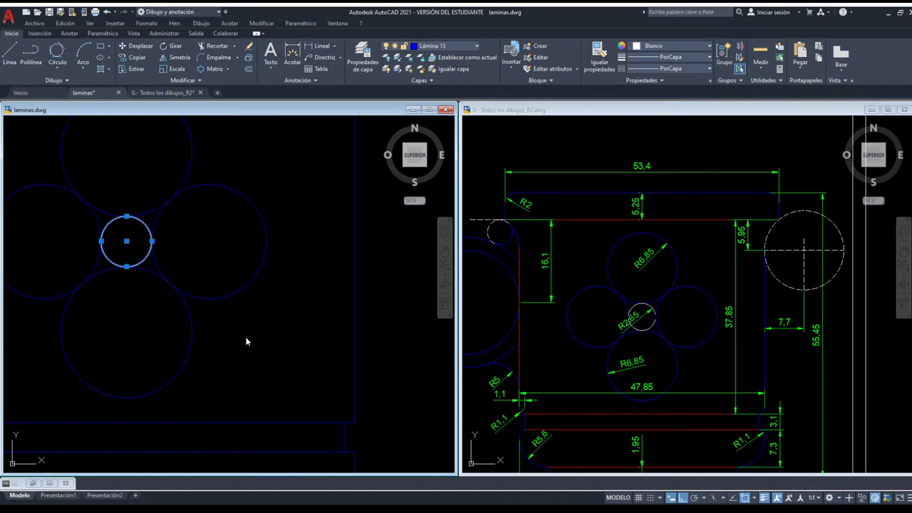
{"action": "scroll", "coordinate": [423, 336], "scroll_direction": "down", "scroll_amount": 2}
{"action": "scroll", "coordinate": [423, 336], "scroll_direction": "down", "scroll_amount": 2}
{"action": "scroll", "coordinate": [387, 342], "scroll_direction": "down", "scroll_amount": 2}
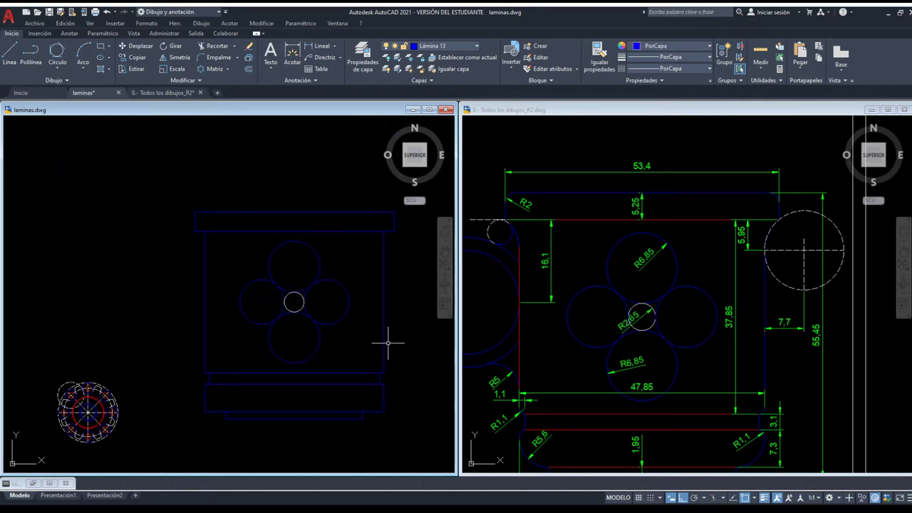
{"action": "middle_click_drag", "start_coordinate": [307, 300], "coordinate": [313, 314]}
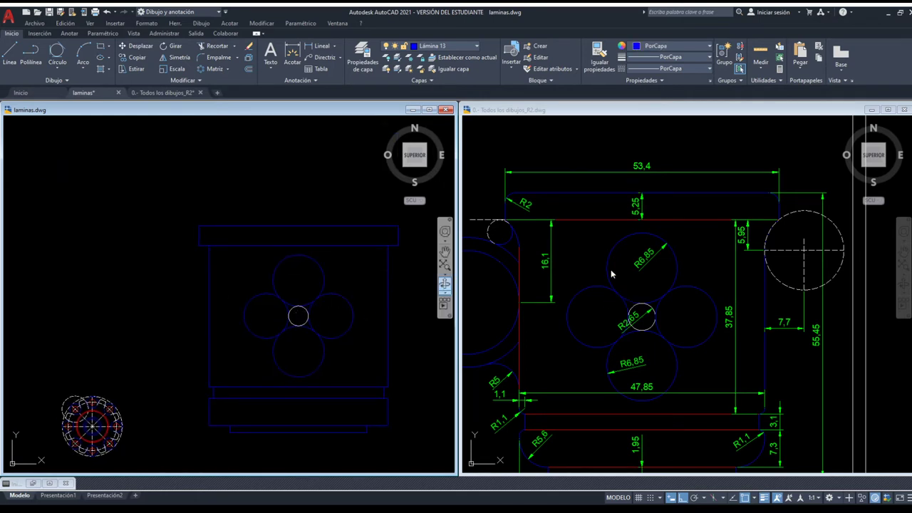
{"action": "left_click", "coordinate": [592, 261]}
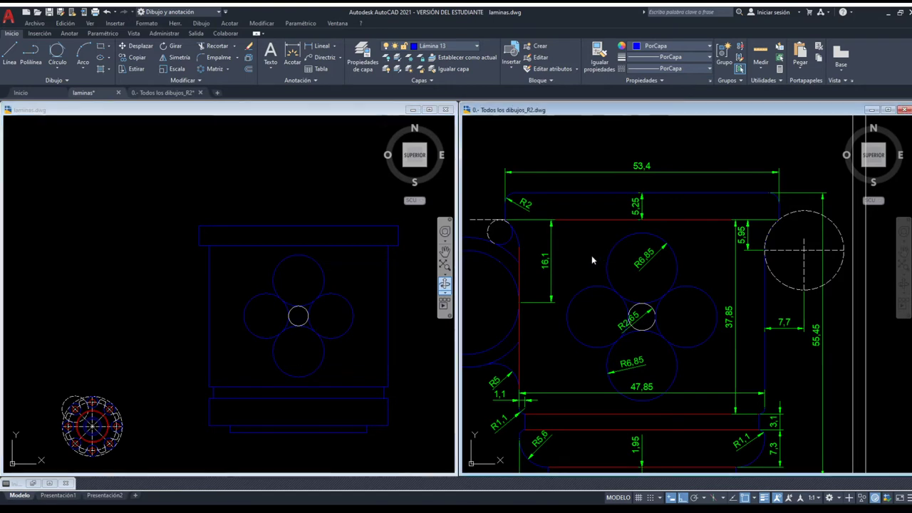
- Window-select the whole vase drawing and move it further to the right
{"action": "left_click", "coordinate": [262, 289]}
{"action": "scroll", "coordinate": [247, 277], "scroll_direction": "down", "scroll_amount": 2}
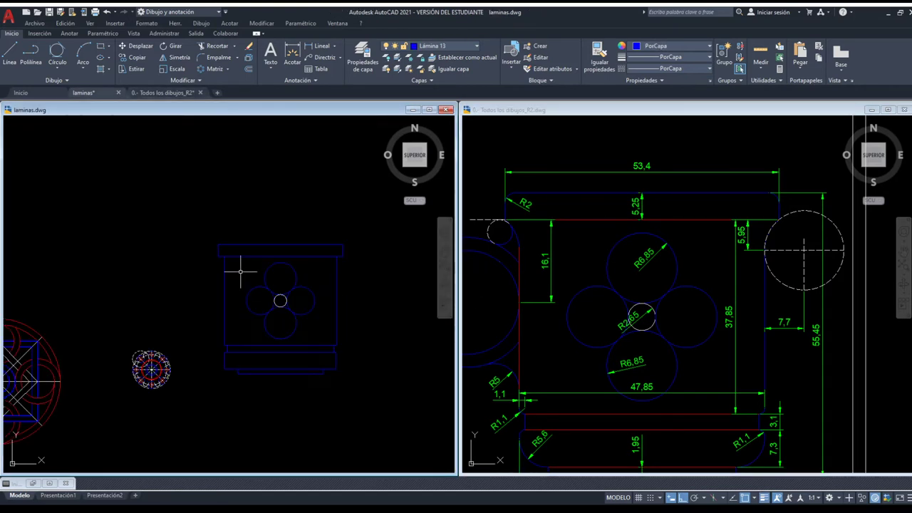
{"action": "middle_click_drag", "start_coordinate": [240, 272], "coordinate": [267, 273]}
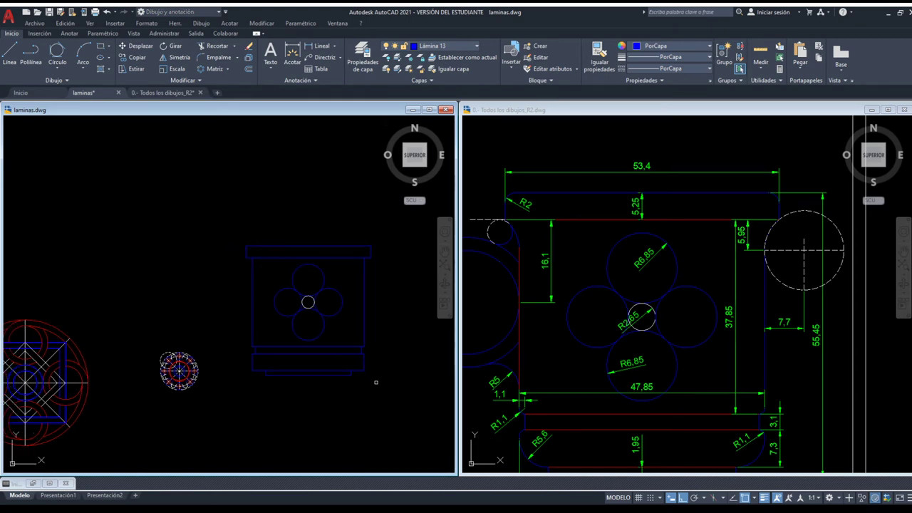
{"action": "mouse_move", "coordinate": [390, 398]}
{"action": "left_mouse_down"}
{"action": "mouse_move", "coordinate": [260, 228]}
{"action": "mouse_move", "coordinate": [226, 202]}
{"action": "left_mouse_up"}
{"action": "scroll", "coordinate": [166, 233], "scroll_direction": "down", "scroll_amount": 2}
{"action": "key", "text": "m"}
{"action": "key", "text": "Return"}
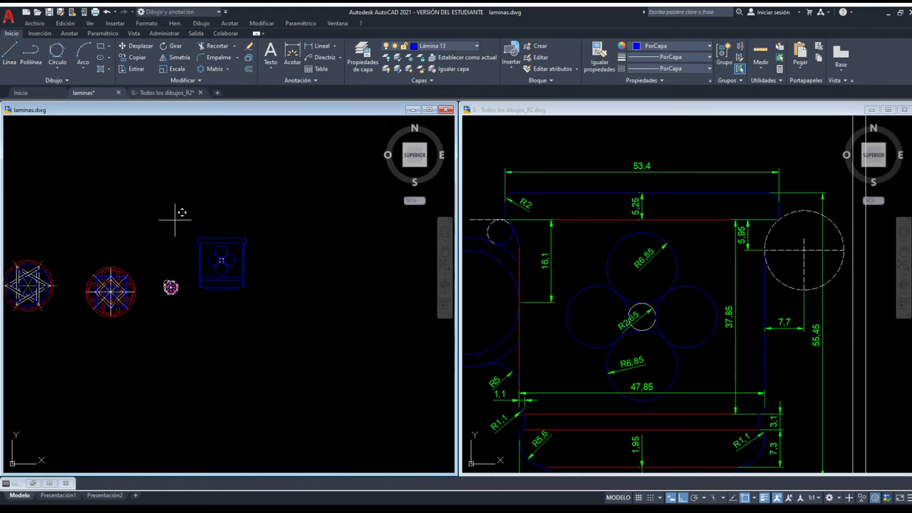
{"action": "left_click", "coordinate": [174, 216]}
{"action": "left_click", "coordinate": [299, 285]}
- Reselect the vase drawing, clear the selection, and launch Fillet (Empalme)
{"action": "scroll", "coordinate": [281, 311], "scroll_direction": "up", "scroll_amount": 3}
{"action": "scroll", "coordinate": [281, 311], "scroll_direction": "up", "scroll_amount": 5}
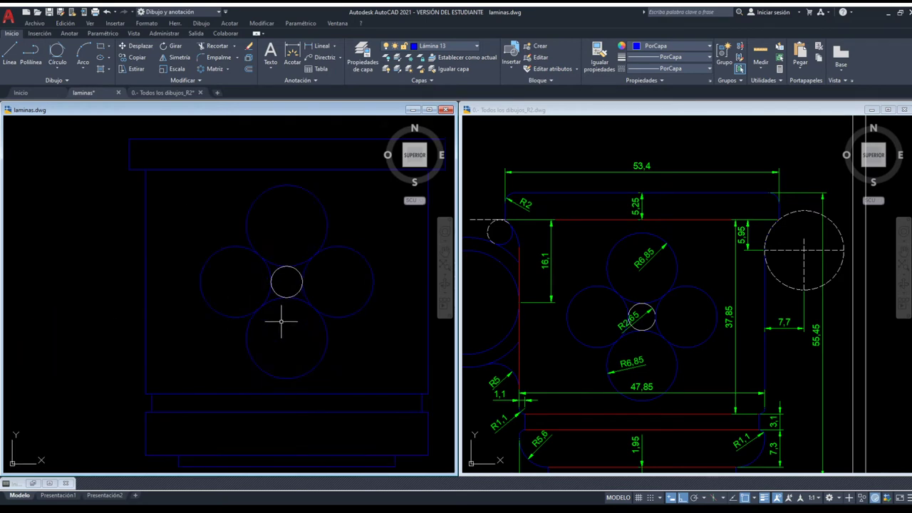
{"action": "scroll", "coordinate": [270, 308], "scroll_direction": "down", "scroll_amount": 3}
{"action": "scroll", "coordinate": [244, 306], "scroll_direction": "down", "scroll_amount": 1}
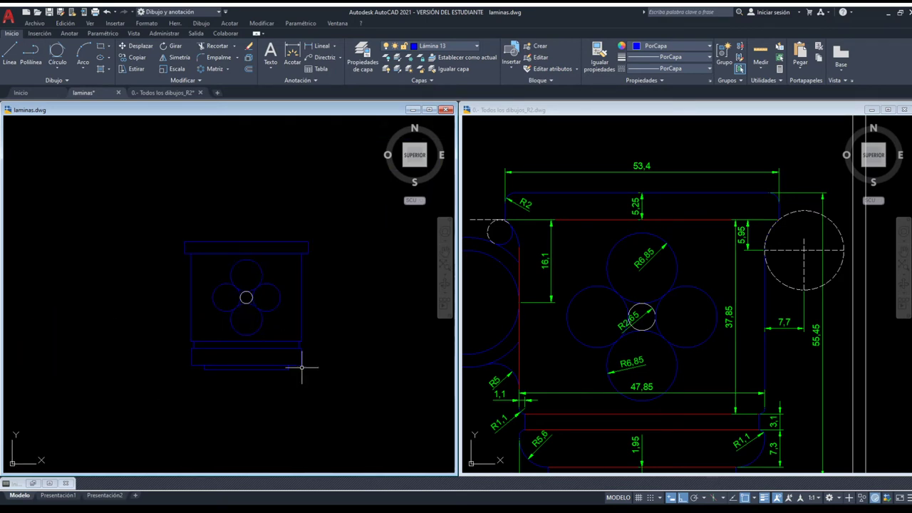
{"action": "left_click", "coordinate": [341, 404]}
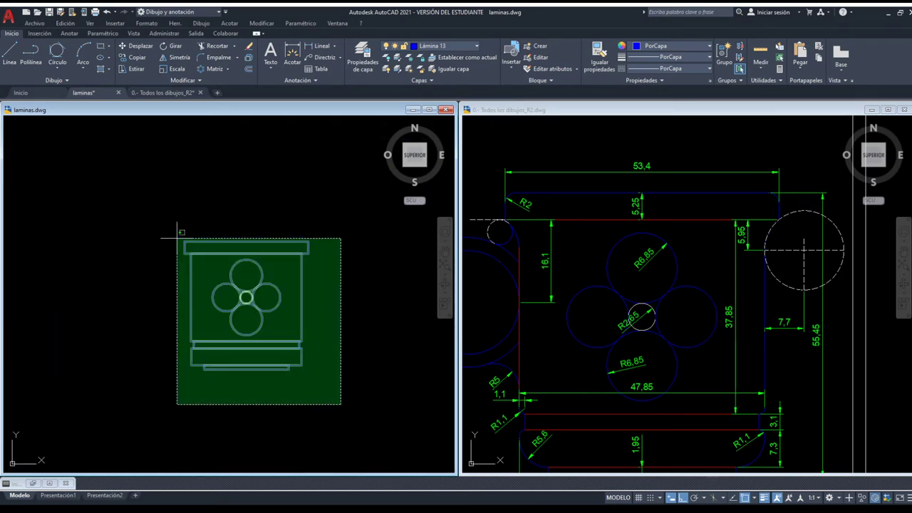
{"action": "left_click", "coordinate": [178, 232]}
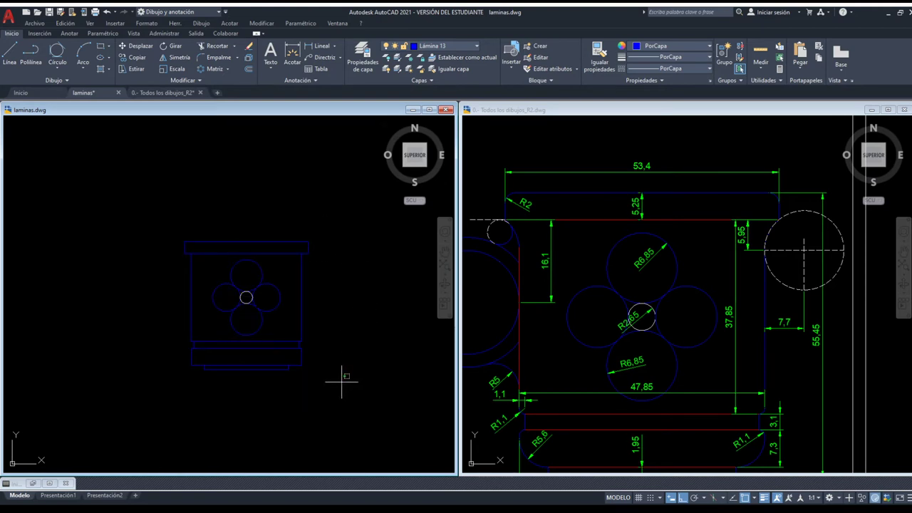
{"action": "key", "text": "Escape"}
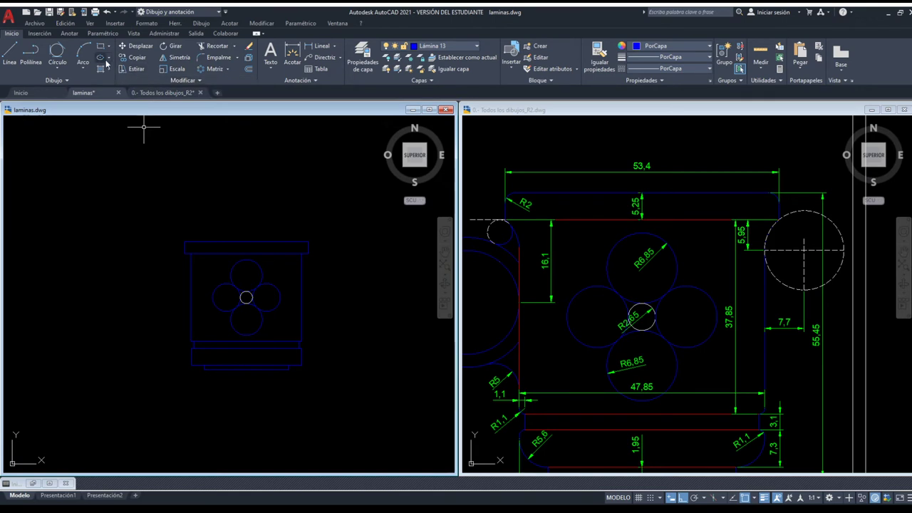
{"action": "left_click", "coordinate": [217, 60]}
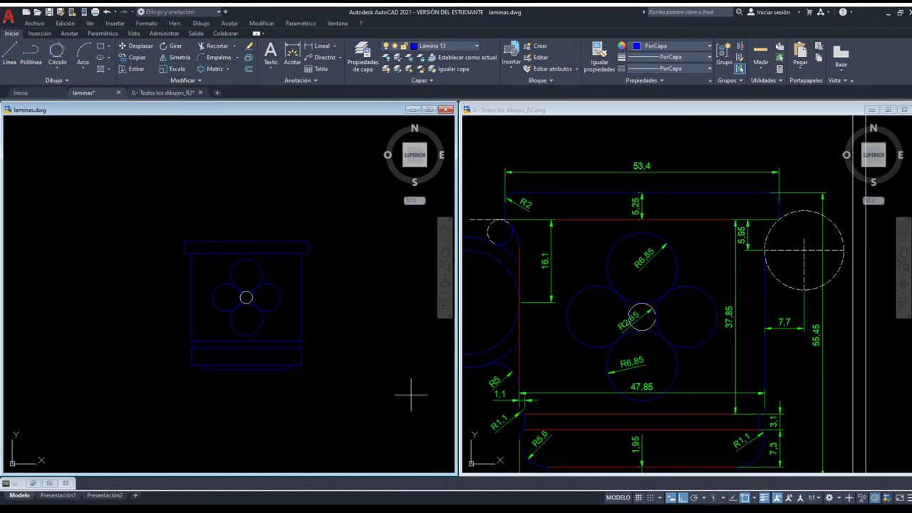
{"action": "key", "text": "space"}
- Compare the vase rim corner with the base dimensions in the reference drawing
{"action": "scroll", "coordinate": [182, 248], "scroll_direction": "up", "scroll_amount": 3}
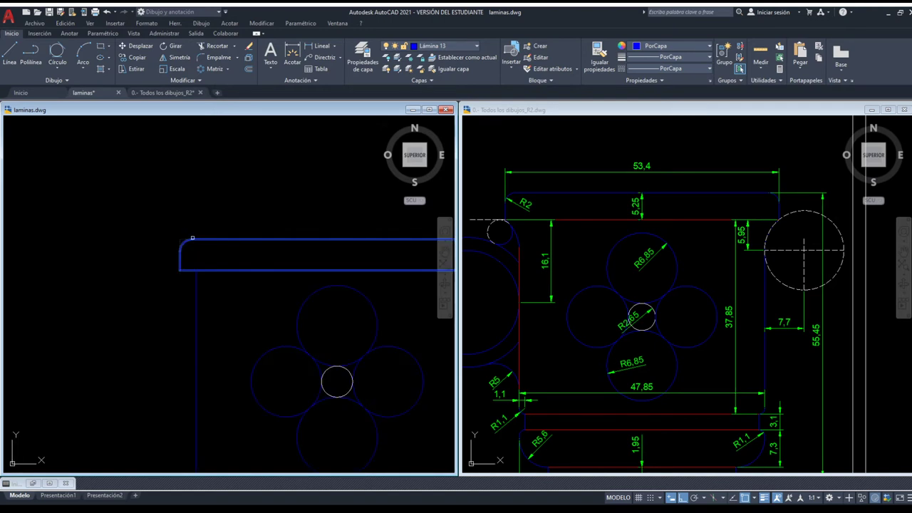
{"action": "scroll", "coordinate": [214, 246], "scroll_direction": "down", "scroll_amount": 3}
{"action": "scroll", "coordinate": [282, 250], "scroll_direction": "up", "scroll_amount": 3}
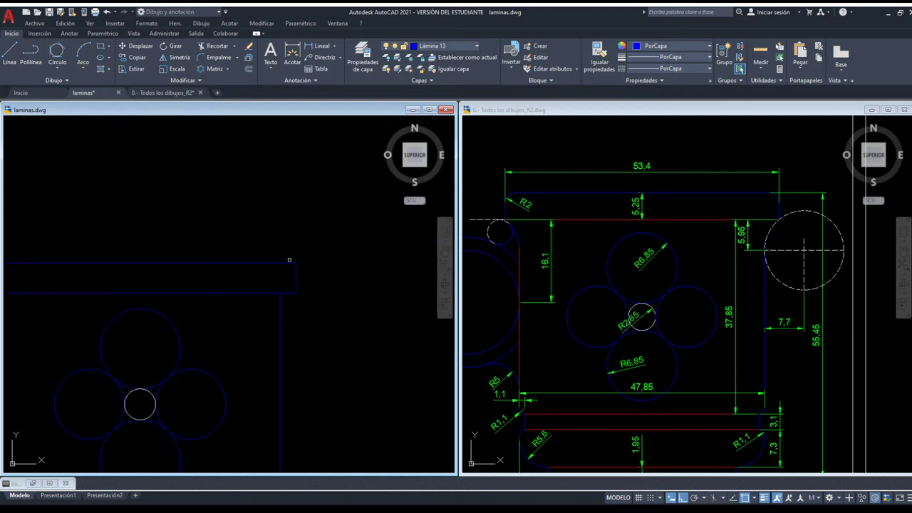
{"action": "left_click", "coordinate": [295, 264]}
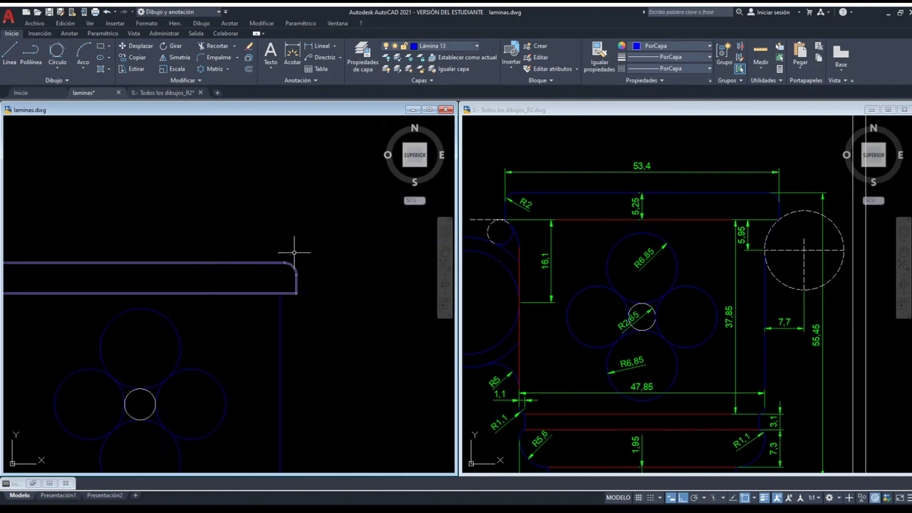
{"action": "left_click", "coordinate": [688, 265]}
{"action": "scroll", "coordinate": [672, 264], "scroll_direction": "down", "scroll_amount": 1}
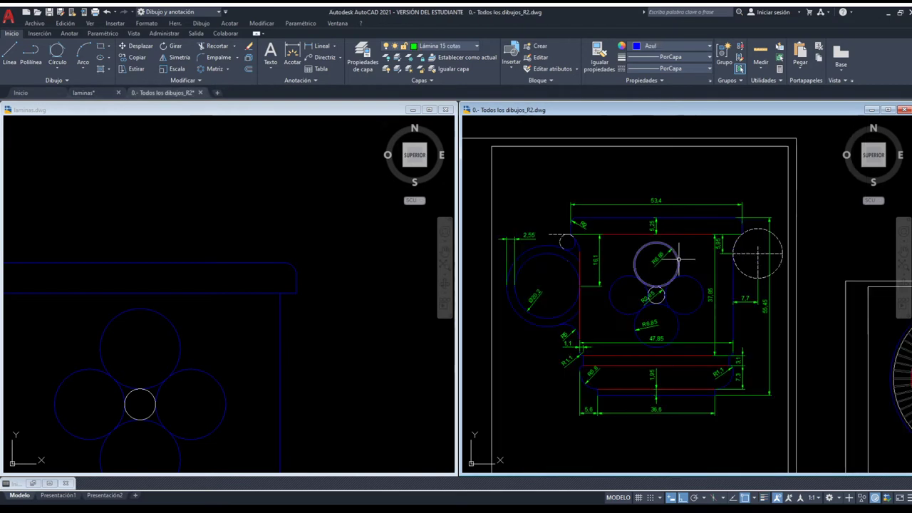
{"action": "scroll", "coordinate": [641, 372], "scroll_direction": "up", "scroll_amount": 1}
{"action": "middle_click_drag", "start_coordinate": [638, 374], "coordinate": [644, 362]}
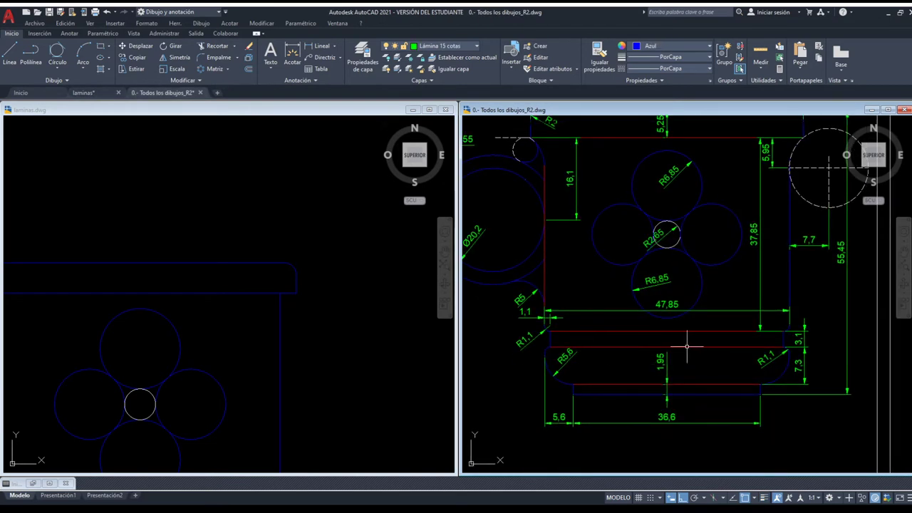
{"action": "left_click", "coordinate": [319, 311]}
{"action": "scroll", "coordinate": [335, 278], "scroll_direction": "down", "scroll_amount": 3}
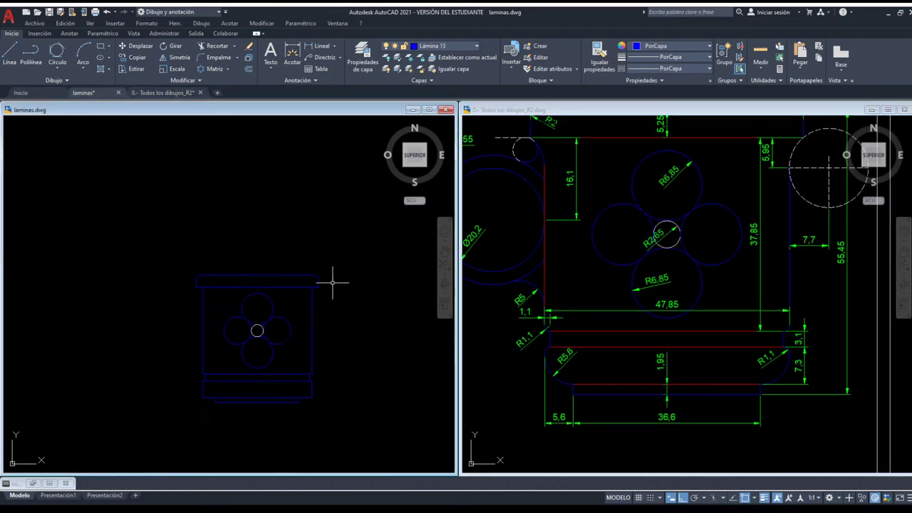
{"action": "scroll", "coordinate": [251, 341], "scroll_direction": "up", "scroll_amount": 6}
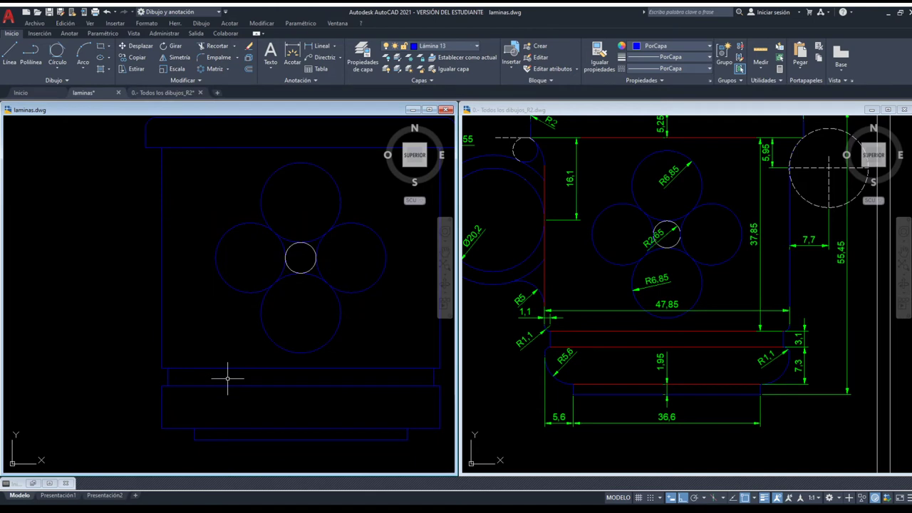
- Fillet the bottom-left and bottom-right corners of the vase body
{"action": "left_click", "coordinate": [213, 60]}
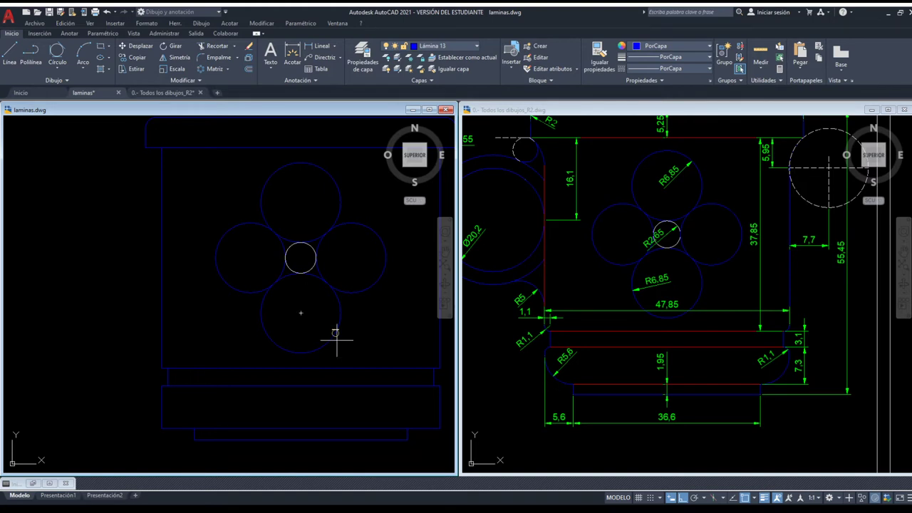
{"action": "left_click", "coordinate": [161, 321]}
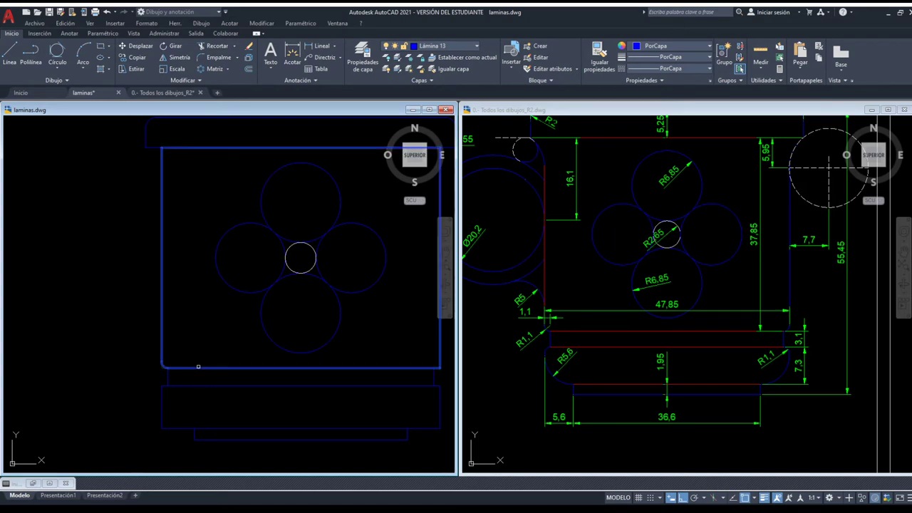
{"action": "left_click", "coordinate": [198, 367]}
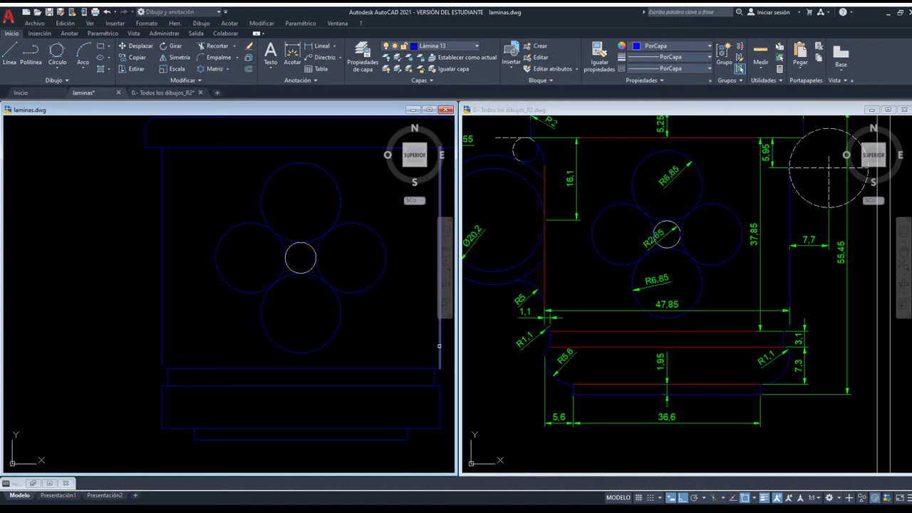
{"action": "left_click", "coordinate": [439, 345]}
{"action": "left_click", "coordinate": [422, 369]}
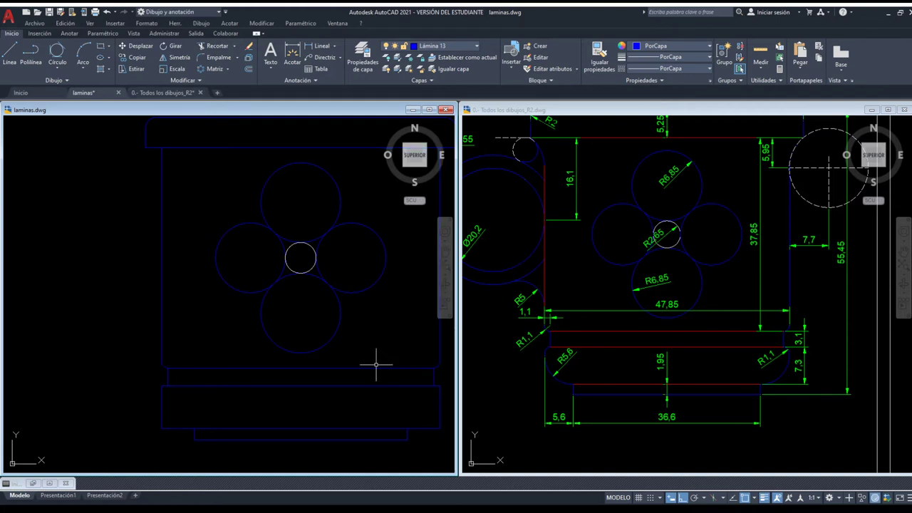
- Try filleting a base corner, then undo it
{"action": "middle_click_drag", "start_coordinate": [320, 363], "coordinate": [285, 348]}
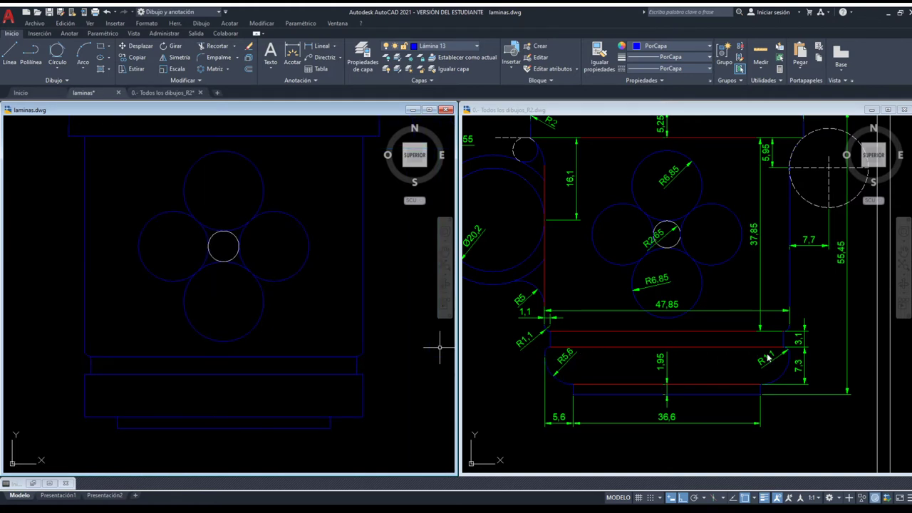
{"action": "left_click", "coordinate": [220, 61]}
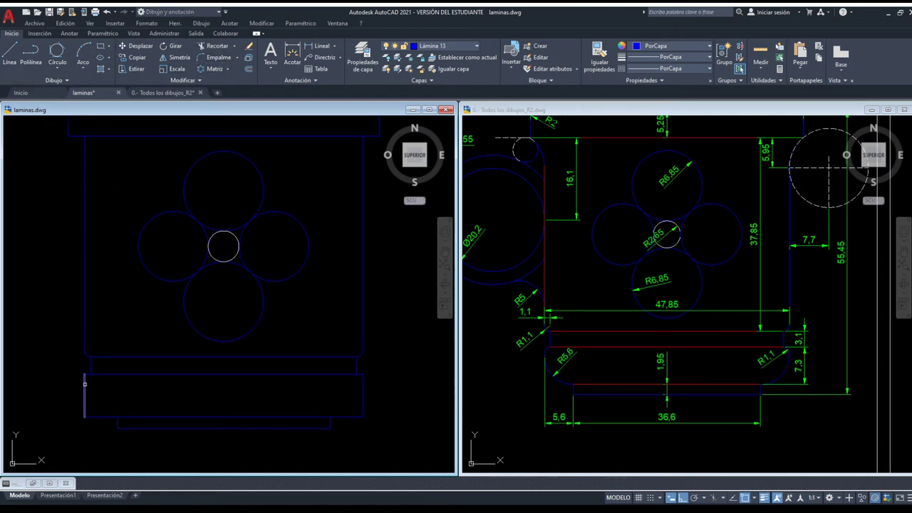
{"action": "left_click", "coordinate": [84, 384]}
{"action": "left_click", "coordinate": [102, 375]}
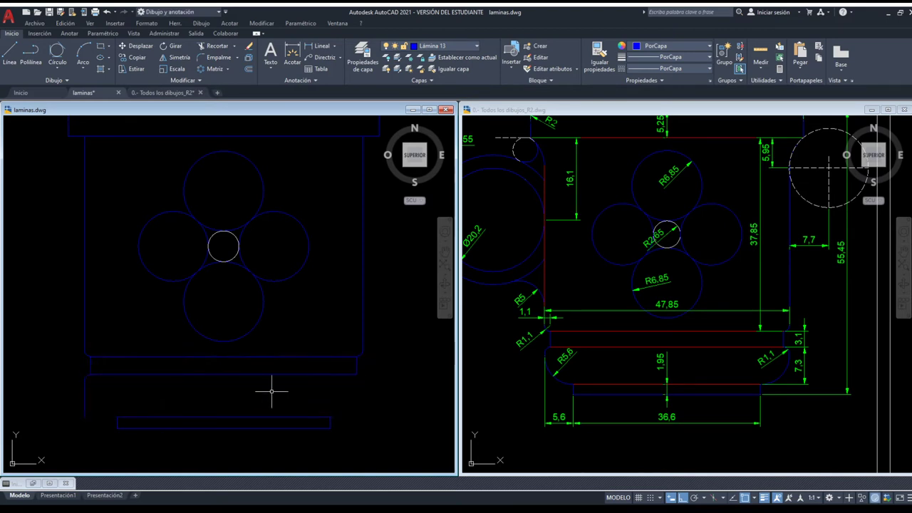
{"action": "key", "text": "ctrl+z"}
- Bring the rim into view and round its top-right corner
{"action": "middle_click_drag", "start_coordinate": [5, 372], "coordinate": [82, 384]}
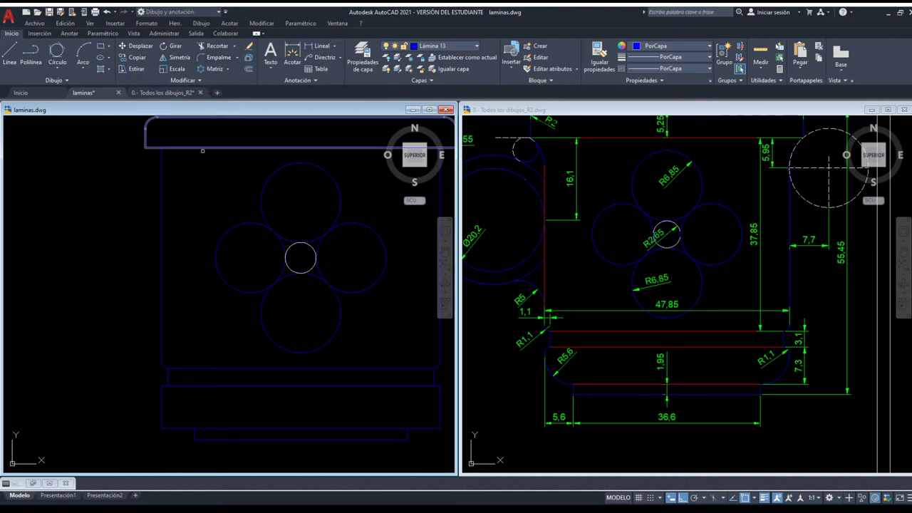
{"action": "middle_click_drag", "start_coordinate": [192, 330], "coordinate": [186, 329]}
{"action": "scroll", "coordinate": [118, 378], "scroll_direction": "up", "scroll_amount": 2}
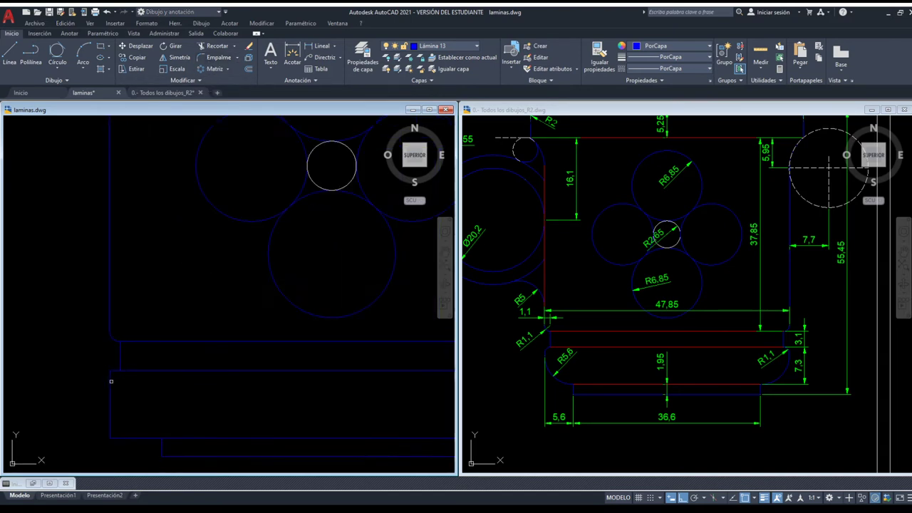
{"action": "middle_click_drag", "start_coordinate": [140, 398], "coordinate": [98, 390]}
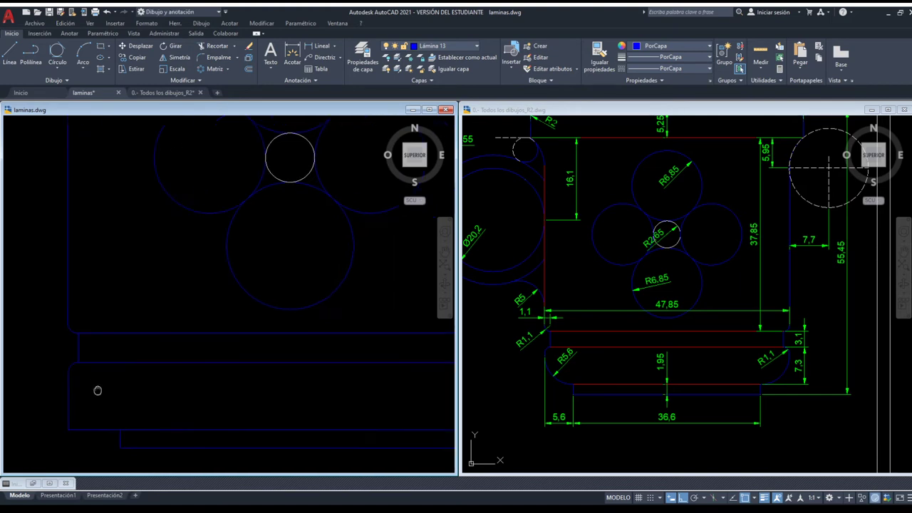
{"action": "scroll", "coordinate": [71, 378], "scroll_direction": "down", "scroll_amount": 2}
{"action": "scroll", "coordinate": [310, 366], "scroll_direction": "up", "scroll_amount": 2}
{"action": "scroll", "coordinate": [318, 362], "scroll_direction": "up", "scroll_amount": 3}
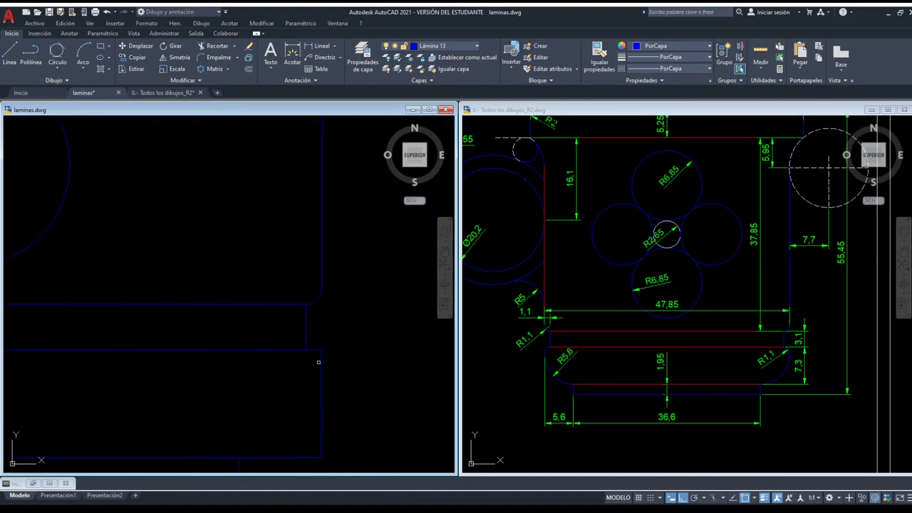
{"action": "left_click", "coordinate": [318, 362]}
- Fillet the base's bottom-left and bottom-right corners
{"action": "scroll", "coordinate": [312, 350], "scroll_direction": "down", "scroll_amount": 3}
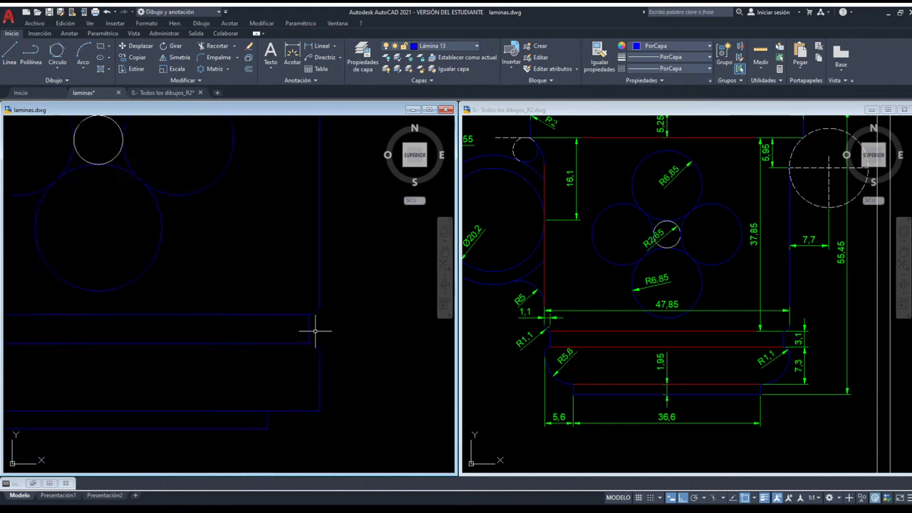
{"action": "scroll", "coordinate": [315, 327], "scroll_direction": "down", "scroll_amount": 2}
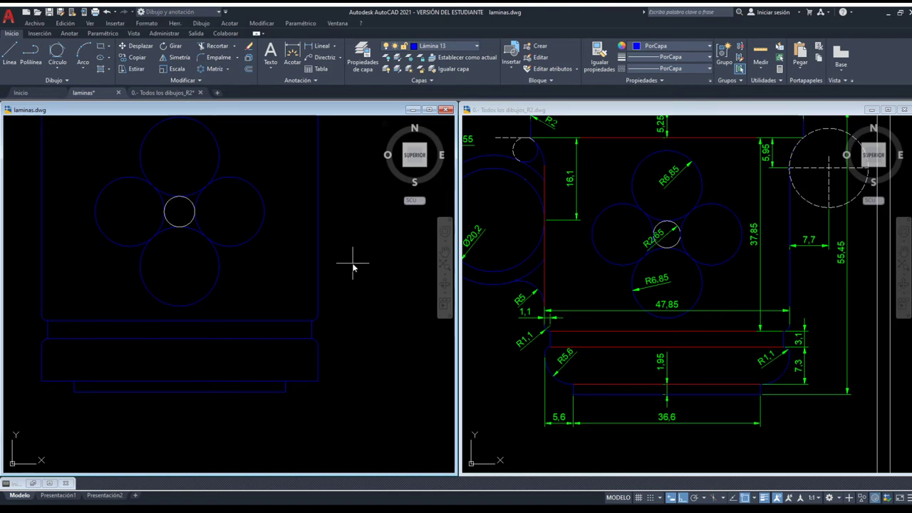
{"action": "left_click", "coordinate": [59, 379]}
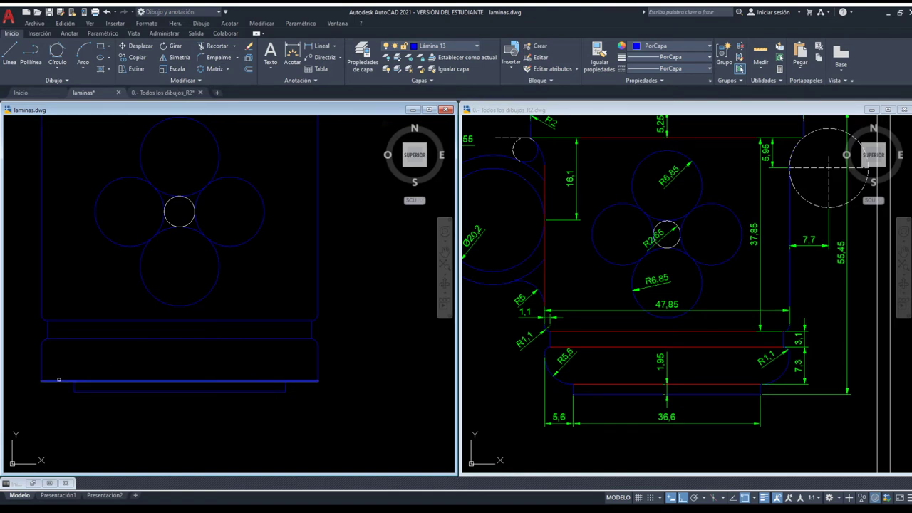
{"action": "left_click", "coordinate": [49, 363]}
{"action": "left_click", "coordinate": [314, 381]}
{"action": "left_click", "coordinate": [316, 360]}
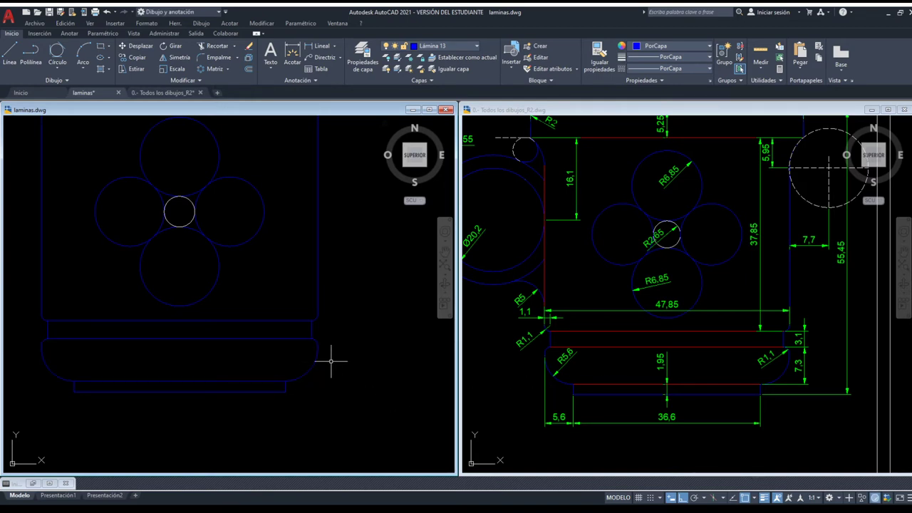
{"action": "scroll", "coordinate": [331, 362], "scroll_direction": "down", "scroll_amount": 3}
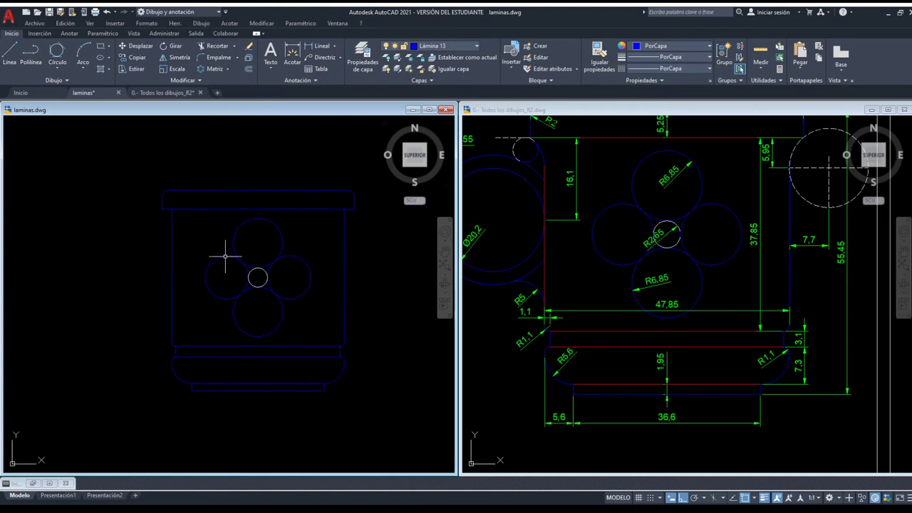
- Window-select the vase body and rim outlines and explode them into separate lines
{"action": "left_click", "coordinate": [350, 407]}
{"action": "left_click", "coordinate": [193, 339]}
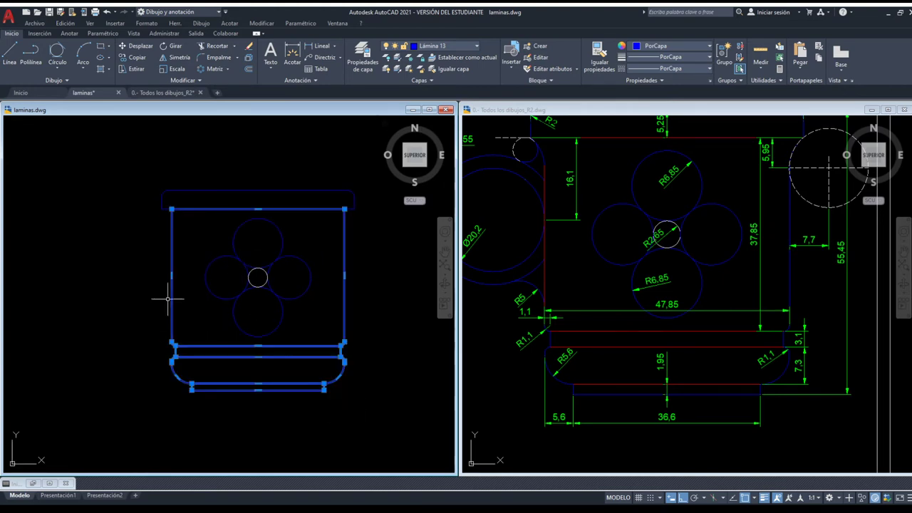
{"action": "left_click", "coordinate": [349, 221]}
{"action": "left_click", "coordinate": [136, 167]}
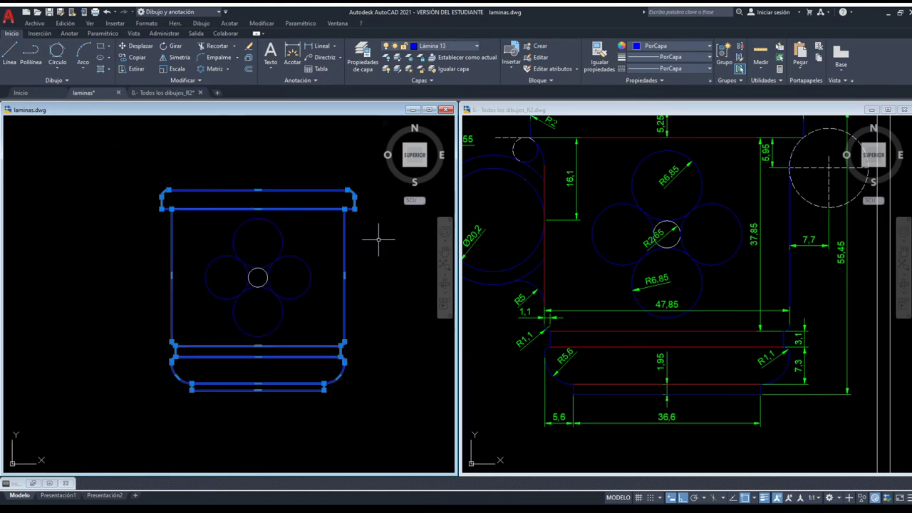
{"action": "left_click", "coordinate": [249, 59]}
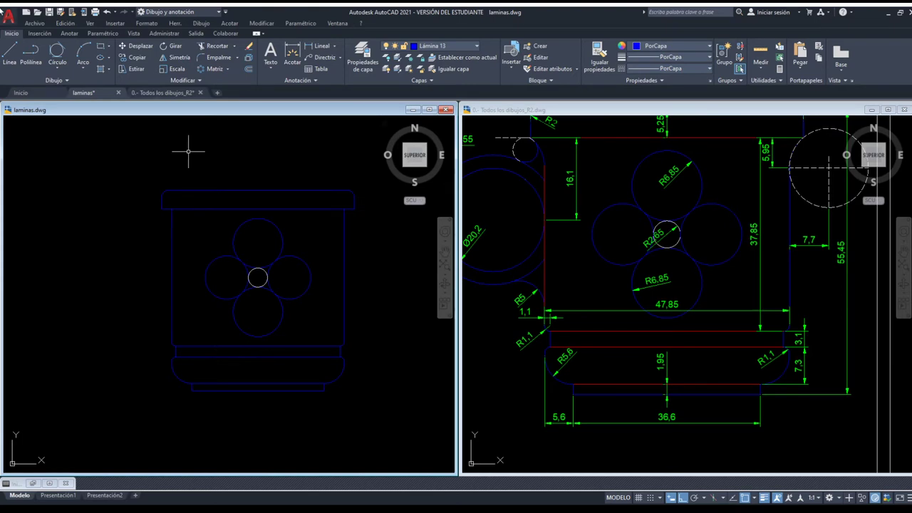
- Check the handle dimensions in the reference drawing, then return to laminas.dwg
{"action": "left_click", "coordinate": [622, 163]}
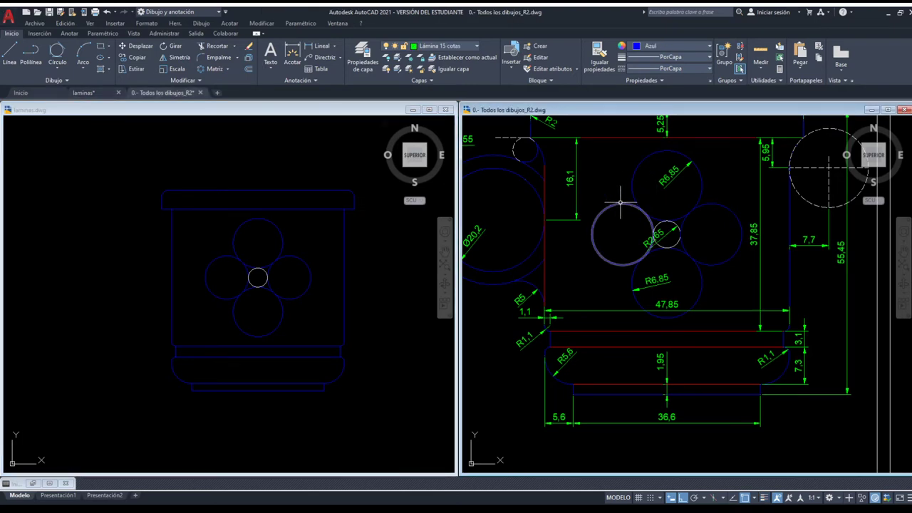
{"action": "middle_click_drag", "start_coordinate": [784, 168], "coordinate": [704, 192]}
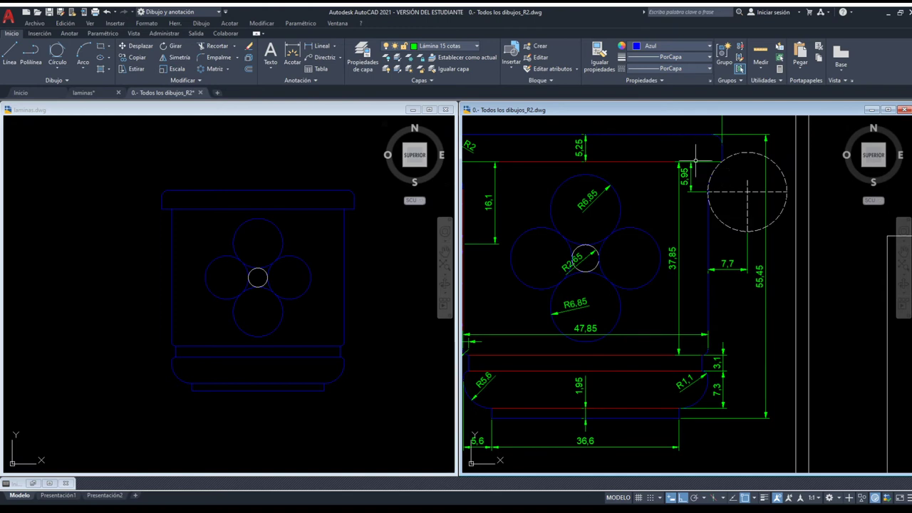
{"action": "scroll", "coordinate": [688, 189], "scroll_direction": "up", "scroll_amount": 2}
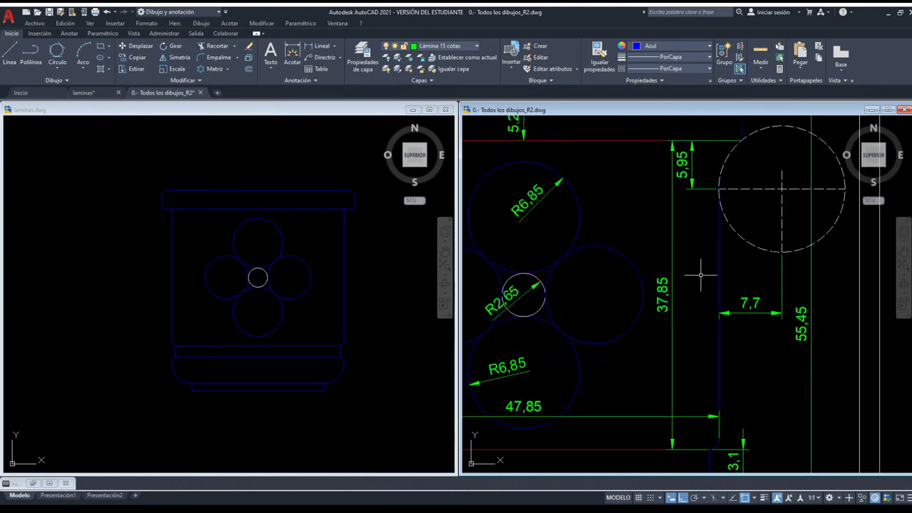
{"action": "scroll", "coordinate": [694, 228], "scroll_direction": "down", "scroll_amount": 3}
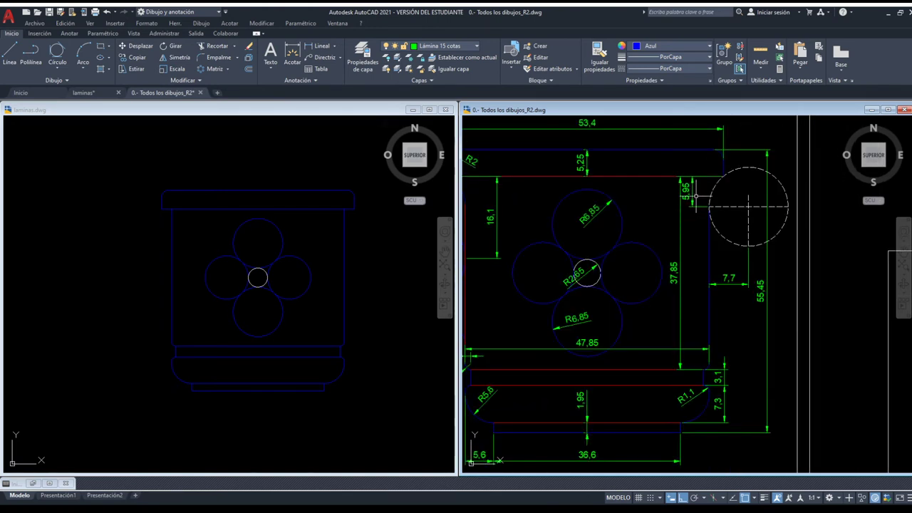
{"action": "scroll", "coordinate": [701, 178], "scroll_direction": "up", "scroll_amount": 3}
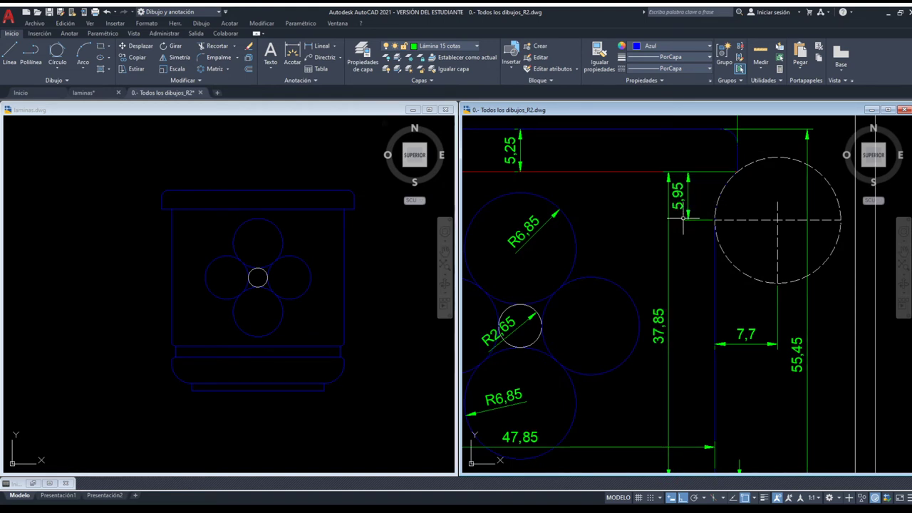
{"action": "left_click", "coordinate": [336, 204]}
{"action": "scroll", "coordinate": [330, 199], "scroll_direction": "up", "scroll_amount": 2}
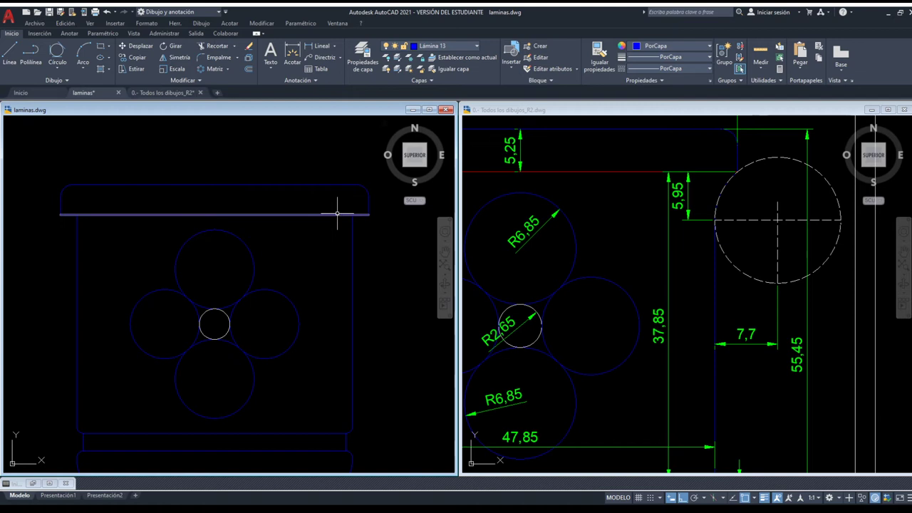
- Offset the rim line downward and the vase's right side line to the right as handle guides
{"action": "left_click", "coordinate": [297, 213]}
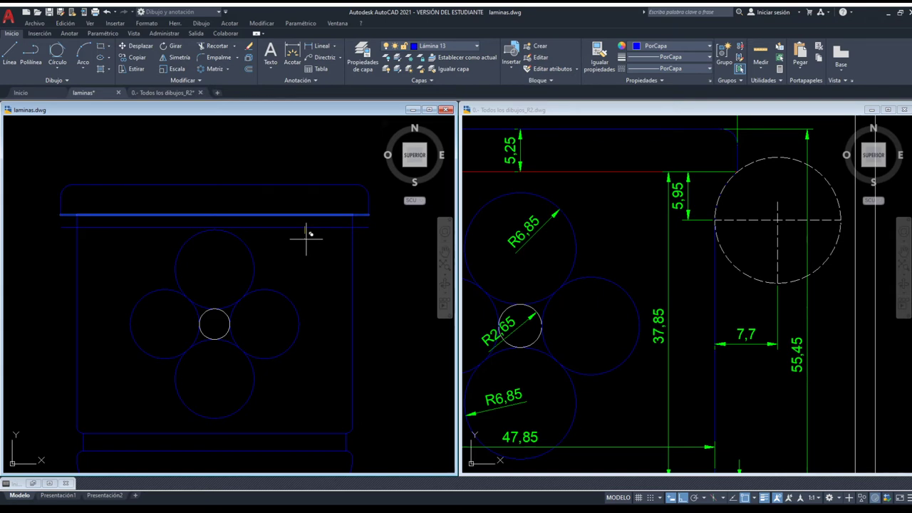
{"action": "left_click", "coordinate": [306, 238]}
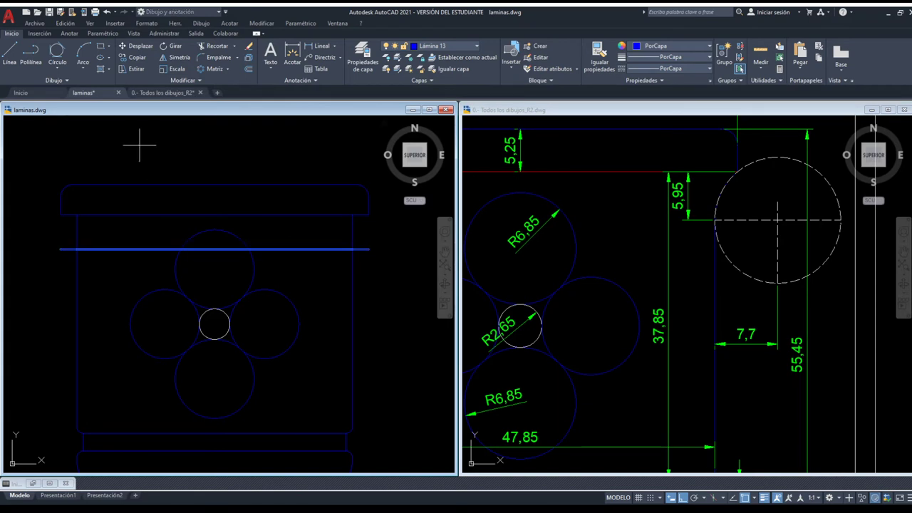
{"action": "middle_click_drag", "start_coordinate": [214, 156], "coordinate": [134, 159]}
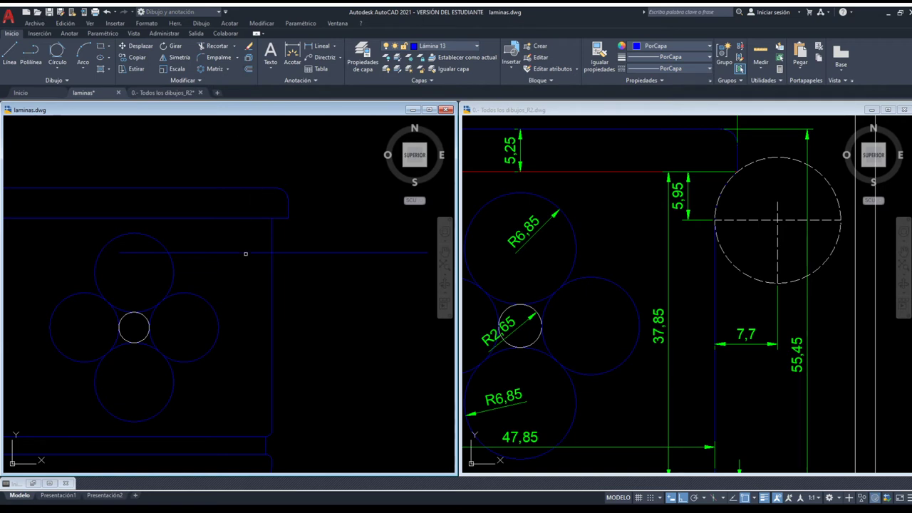
{"action": "left_click", "coordinate": [269, 293]}
{"action": "left_click", "coordinate": [300, 290]}
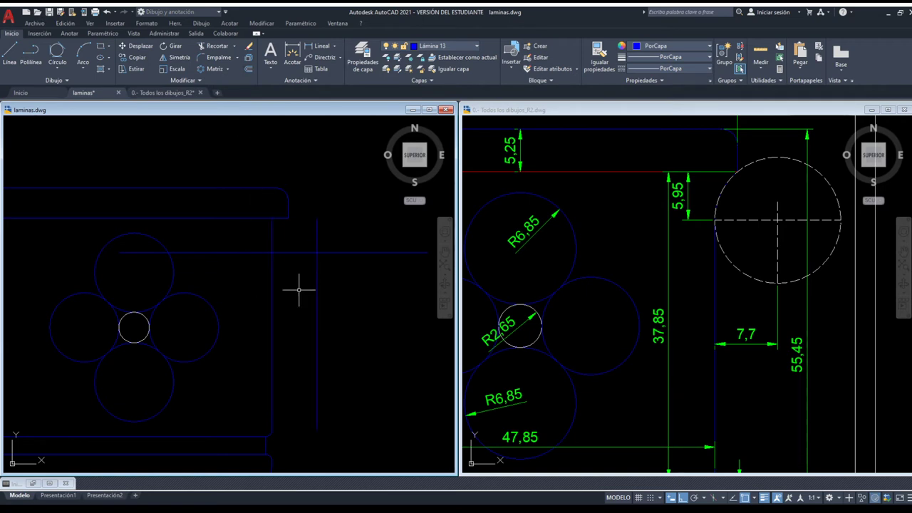
{"action": "scroll", "coordinate": [309, 251], "scroll_direction": "up", "scroll_amount": 2}
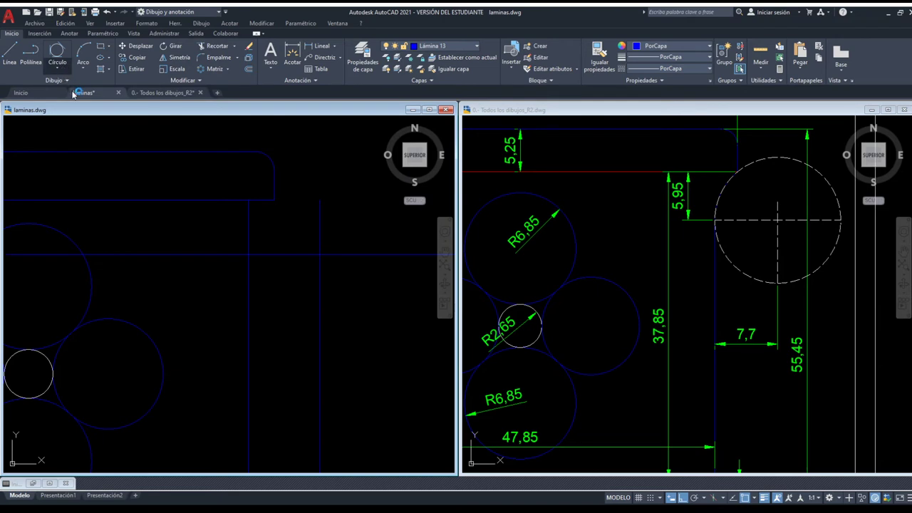
- Draw the handle circle at the guide lines' intersection, then select it with the vertical guide
{"action": "left_click", "coordinate": [320, 253]}
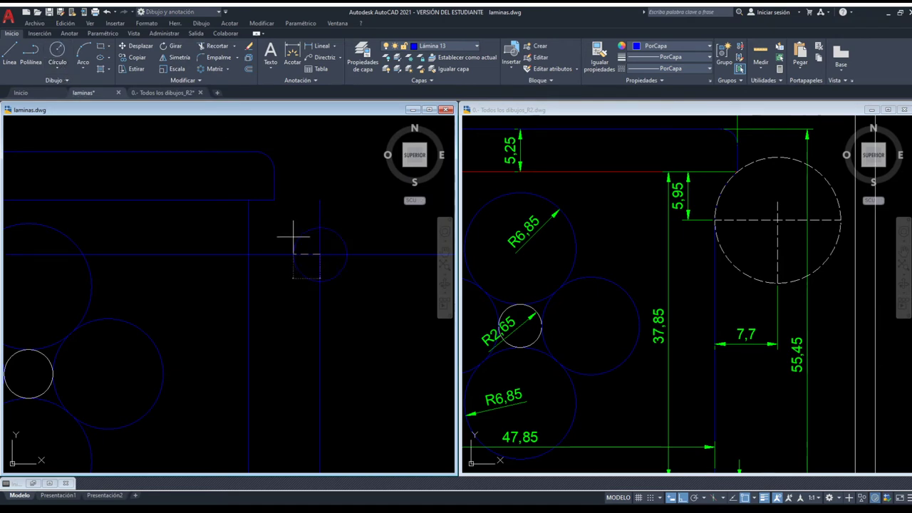
{"action": "left_click", "coordinate": [272, 200]}
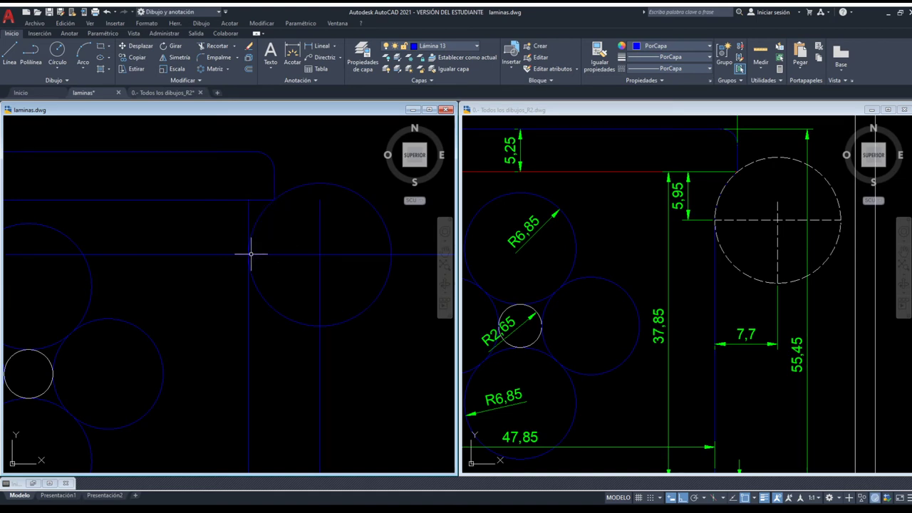
{"action": "scroll", "coordinate": [246, 251], "scroll_direction": "up", "scroll_amount": 5}
{"action": "scroll", "coordinate": [240, 250], "scroll_direction": "down", "scroll_amount": 3}
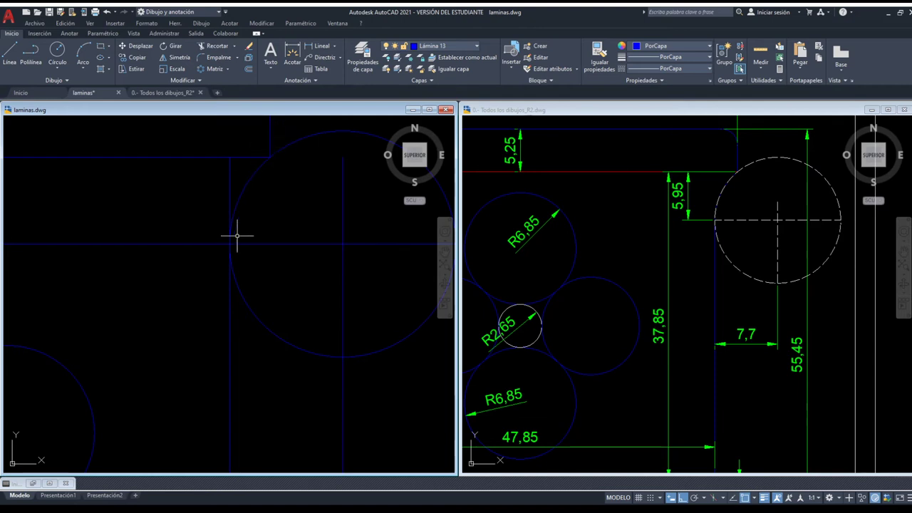
{"action": "left_click", "coordinate": [223, 208]}
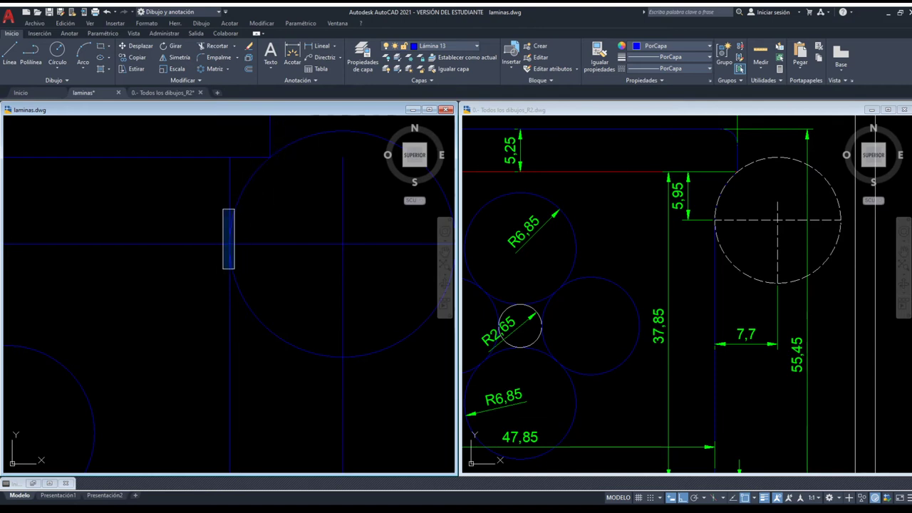
{"action": "left_click", "coordinate": [225, 262]}
{"action": "scroll", "coordinate": [221, 257], "scroll_direction": "down", "scroll_amount": 2}
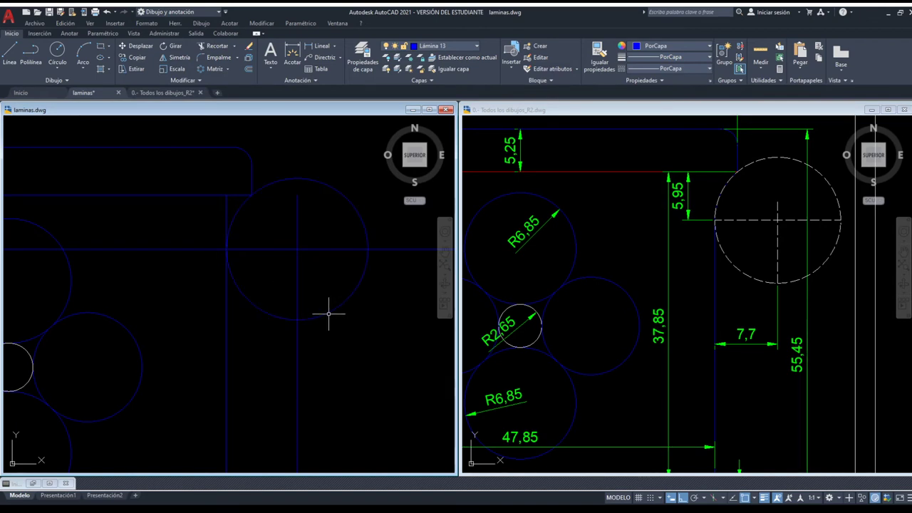
{"action": "left_click", "coordinate": [326, 320]}
{"action": "left_click", "coordinate": [294, 312]}
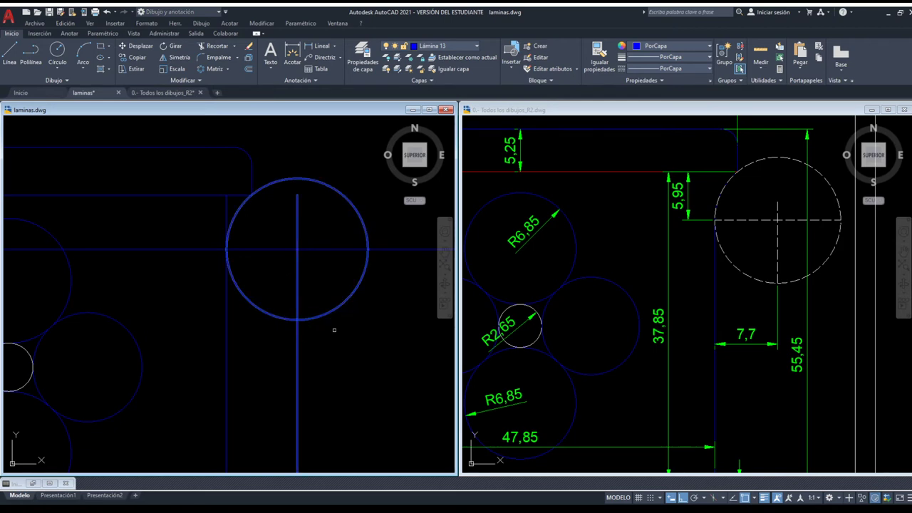
- Trim away the vertical guide line below the circle
{"action": "key", "text": "Return"}
{"action": "left_click", "coordinate": [297, 346]}
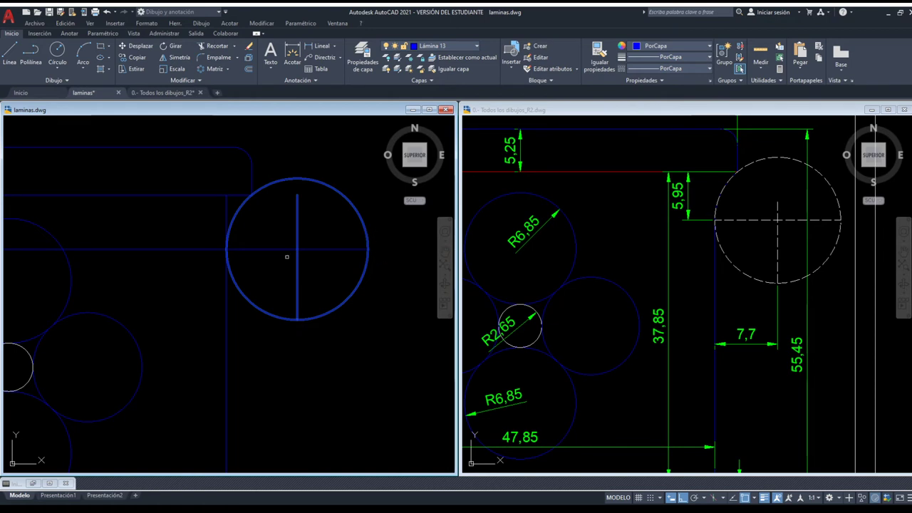
{"action": "key", "text": "Escape"}
- Give the handle circle and its axes a dashed linetype
{"action": "left_click", "coordinate": [336, 339]}
{"action": "left_click", "coordinate": [273, 237]}
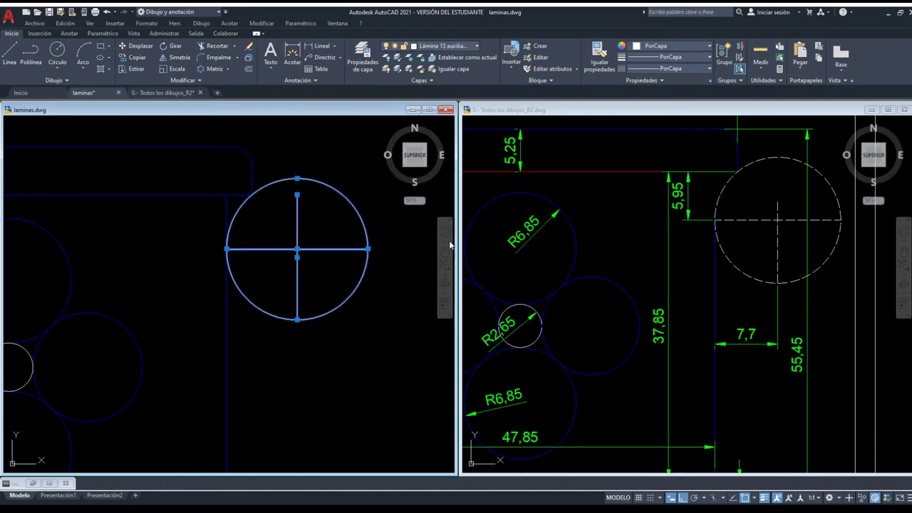
{"action": "left_click", "coordinate": [654, 68]}
{"action": "left_click", "coordinate": [618, 115]}
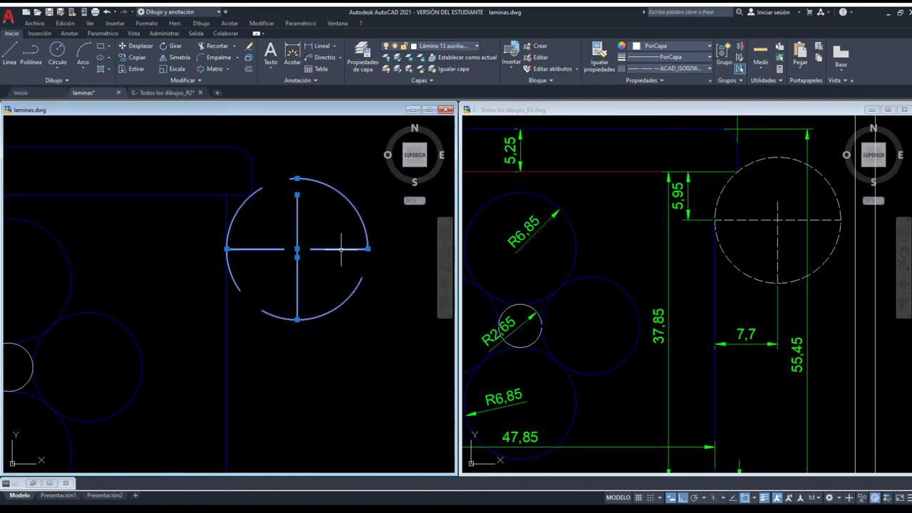
{"action": "key", "text": "Escape"}
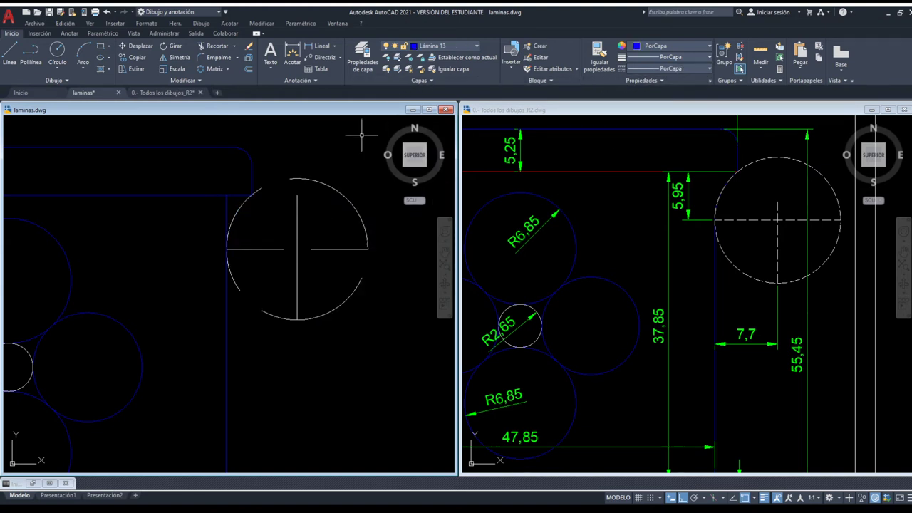
- Set the linetype scale of the circle and its centre lines to 0.5 in Properties
{"action": "left_click", "coordinate": [349, 326]}
{"action": "left_click", "coordinate": [294, 219]}
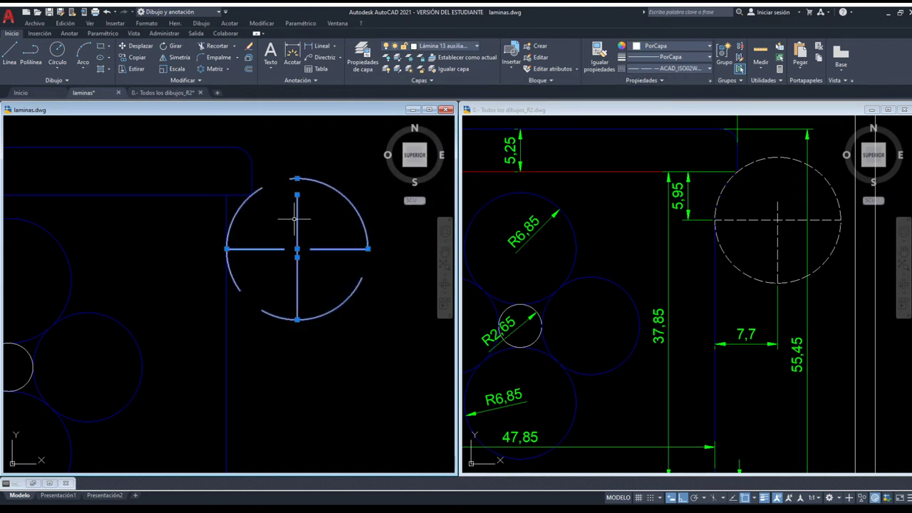
{"action": "key", "text": "ctrl+1"}
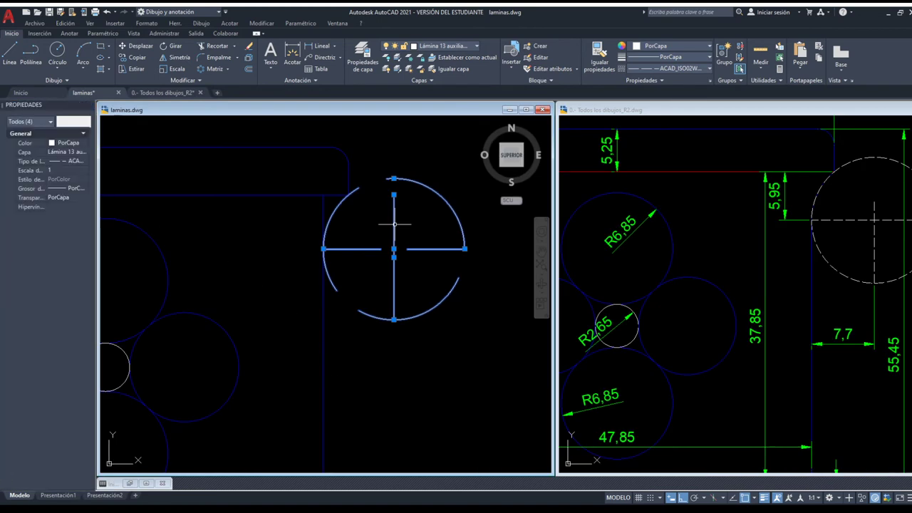
{"action": "left_click", "coordinate": [56, 169]}
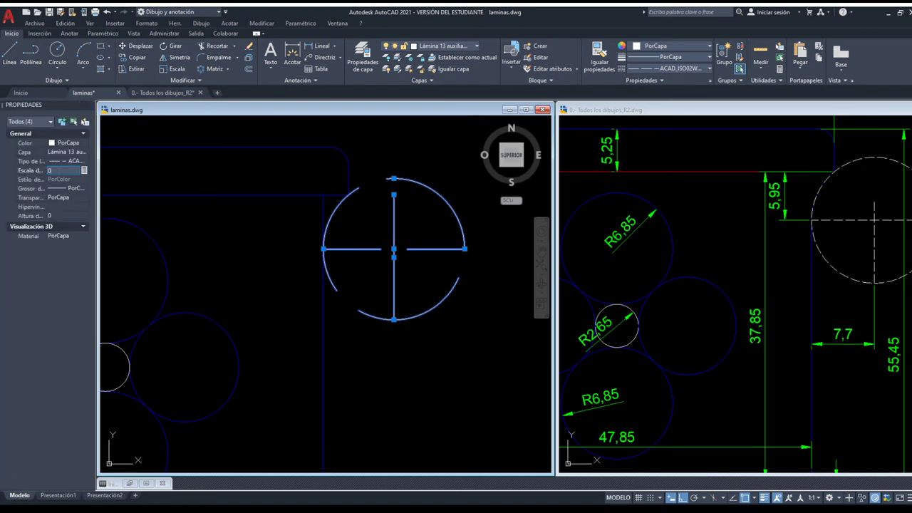
{"action": "type", "text": ".5"}
{"action": "key", "text": "Return"}
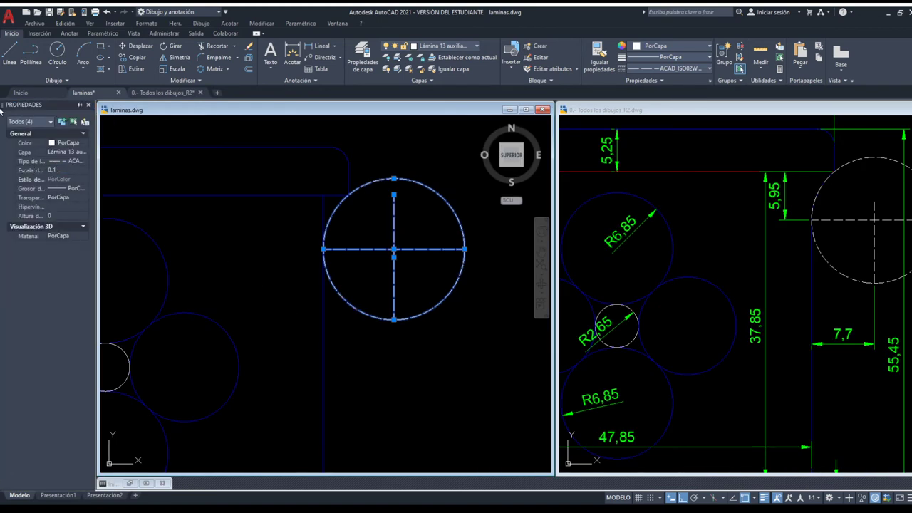
{"action": "left_click", "coordinate": [88, 106]}
{"action": "key", "text": "Escape"}
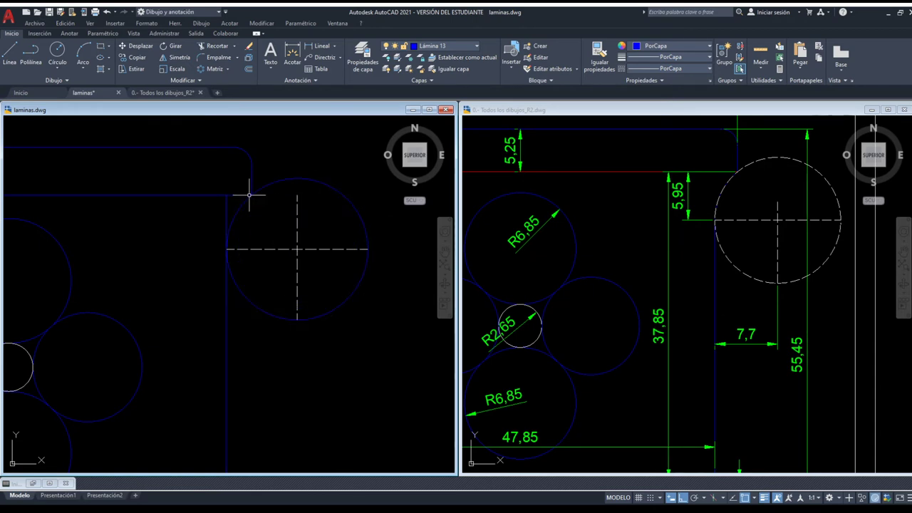
- Erase the circle's dashed centre lines
{"action": "key", "text": "space"}
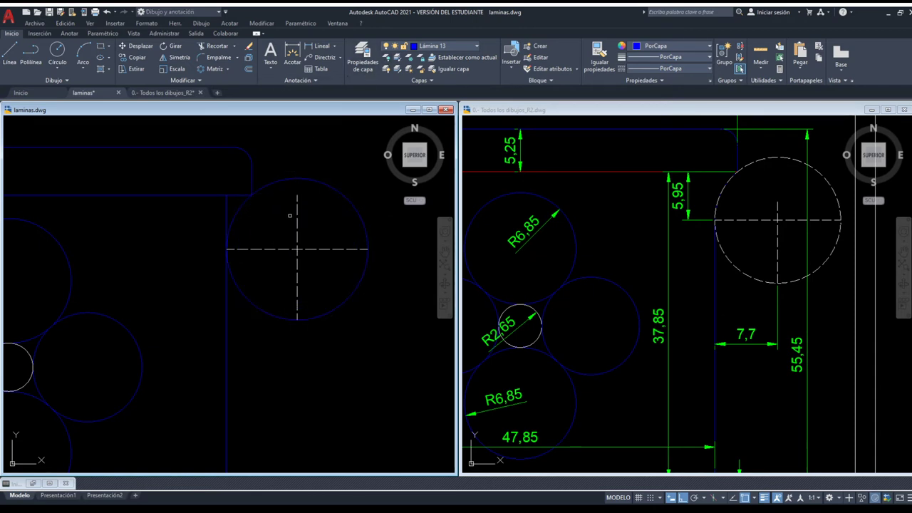
{"action": "left_click", "coordinate": [297, 217]}
{"action": "key", "text": "space"}
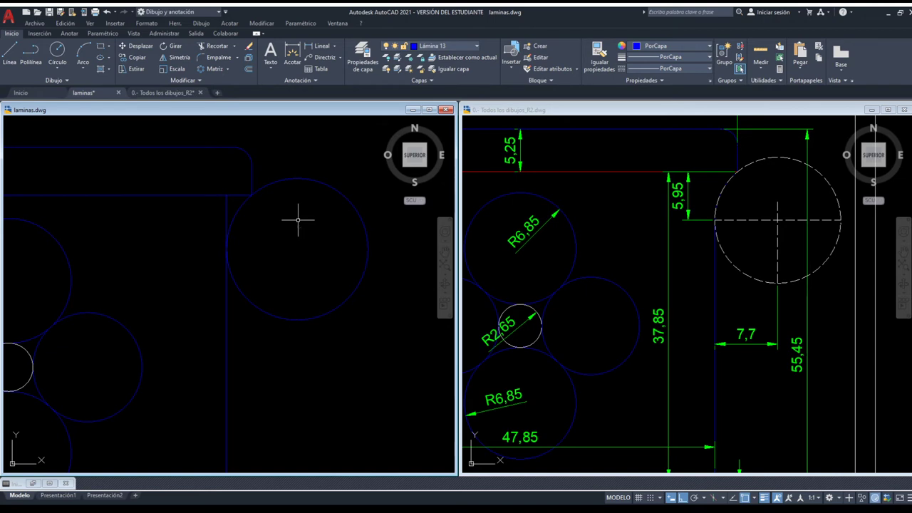
- Try window-selecting the circle and neighbouring frame lines, then clear the selection
{"action": "left_click", "coordinate": [325, 356]}
{"action": "left_click", "coordinate": [206, 182]}
{"action": "left_click", "coordinate": [344, 343]}
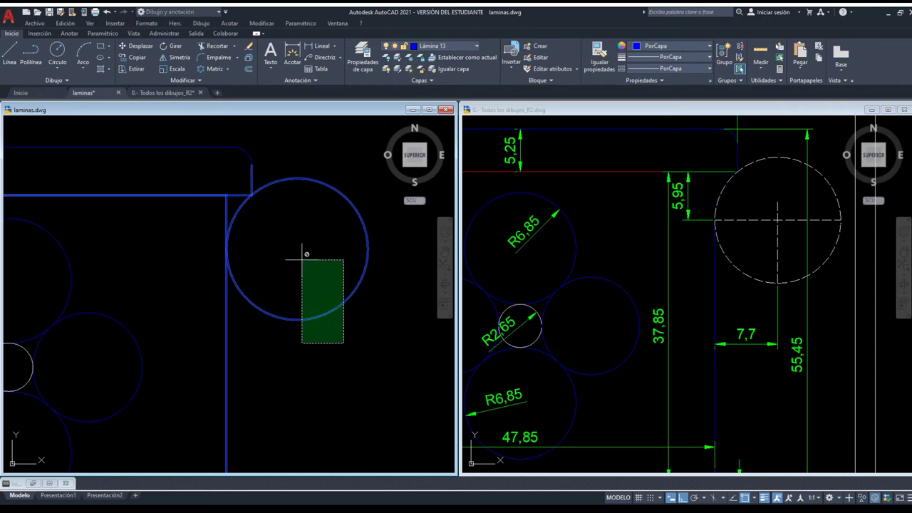
{"action": "left_click", "coordinate": [302, 259]}
{"action": "key", "text": "space"}
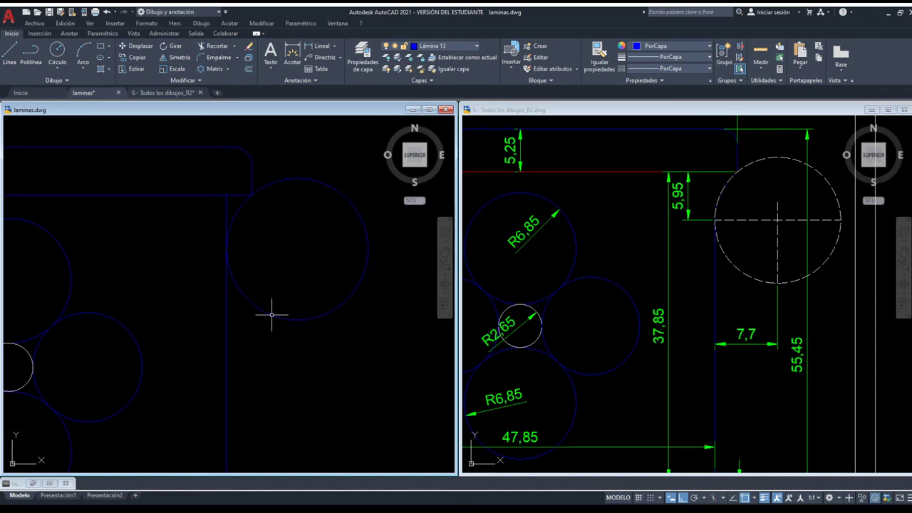
{"action": "left_click", "coordinate": [316, 346]}
{"action": "left_click", "coordinate": [183, 167]}
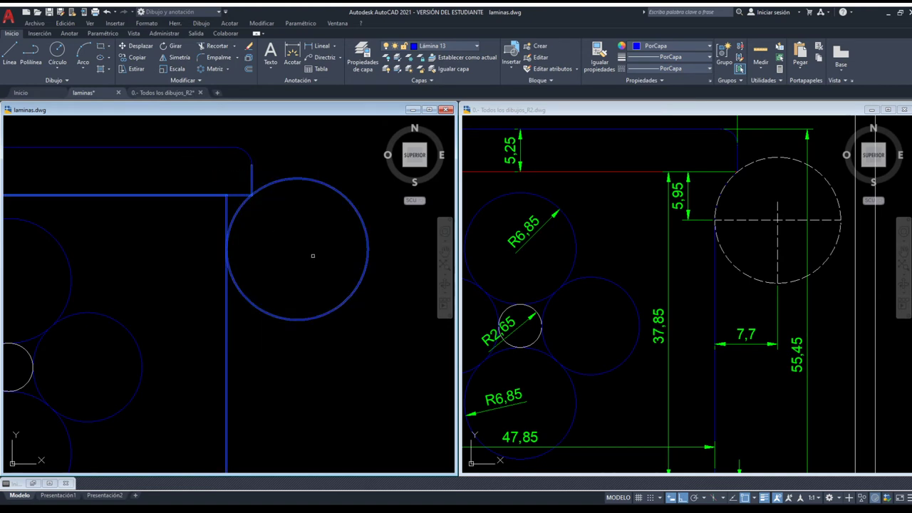
{"action": "key", "text": "space"}
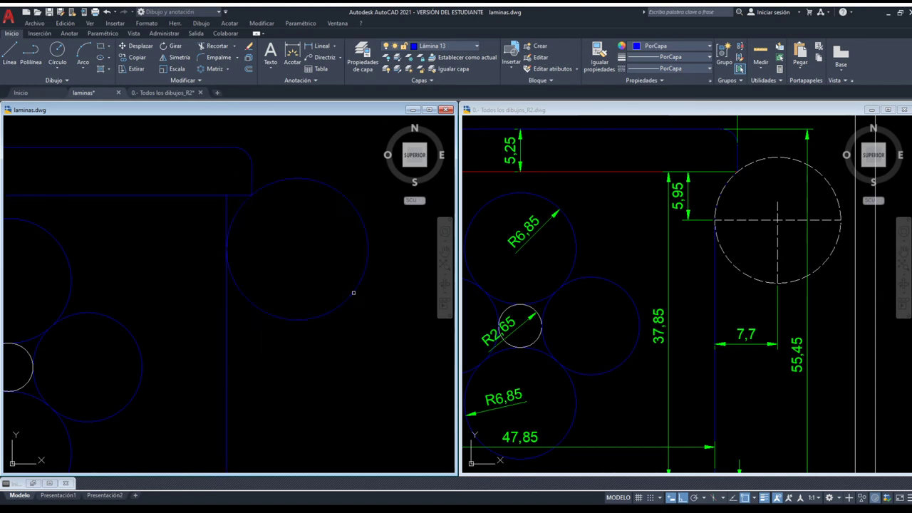
{"action": "left_click", "coordinate": [354, 292]}
{"action": "scroll", "coordinate": [265, 190], "scroll_direction": "up", "scroll_amount": 2}
{"action": "scroll", "coordinate": [212, 206], "scroll_direction": "up", "scroll_amount": 3}
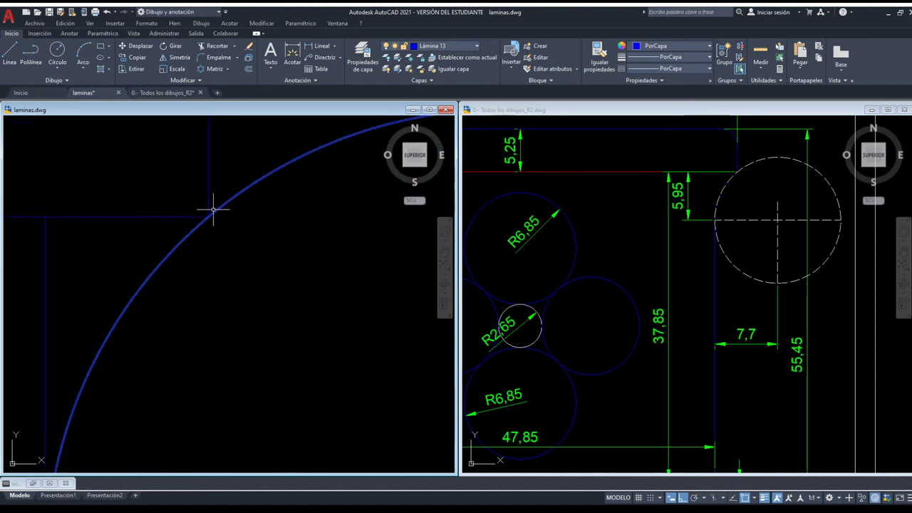
{"action": "scroll", "coordinate": [204, 228], "scroll_direction": "up", "scroll_amount": 3}
{"action": "key", "text": "Escape"}
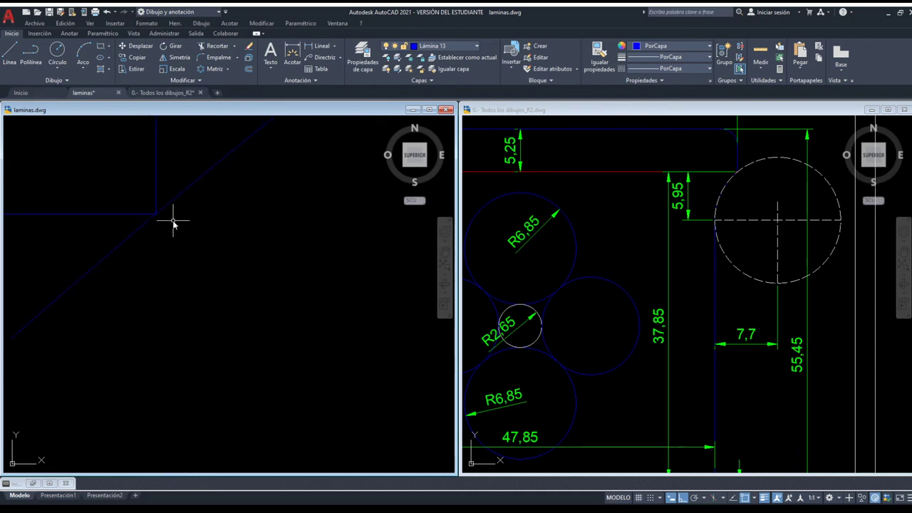
{"action": "scroll", "coordinate": [210, 238], "scroll_direction": "down", "scroll_amount": 2}
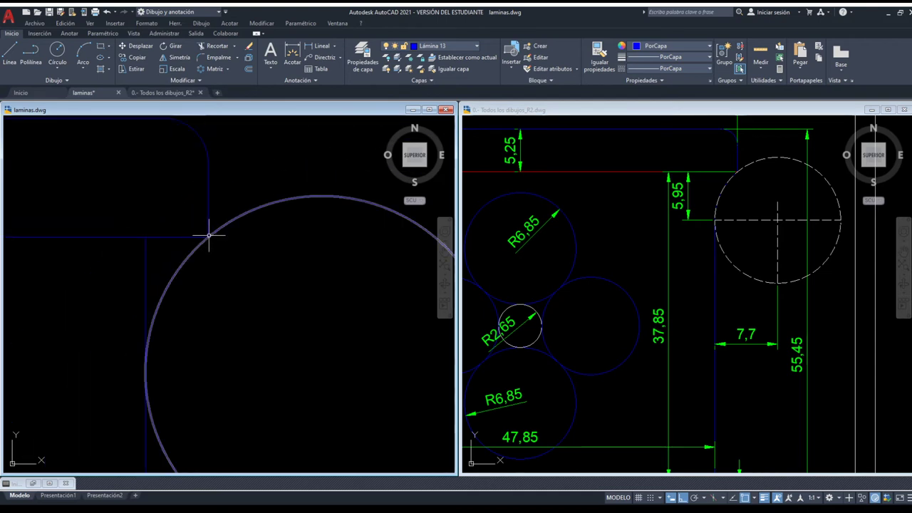
{"action": "scroll", "coordinate": [209, 234], "scroll_direction": "down", "scroll_amount": 3}
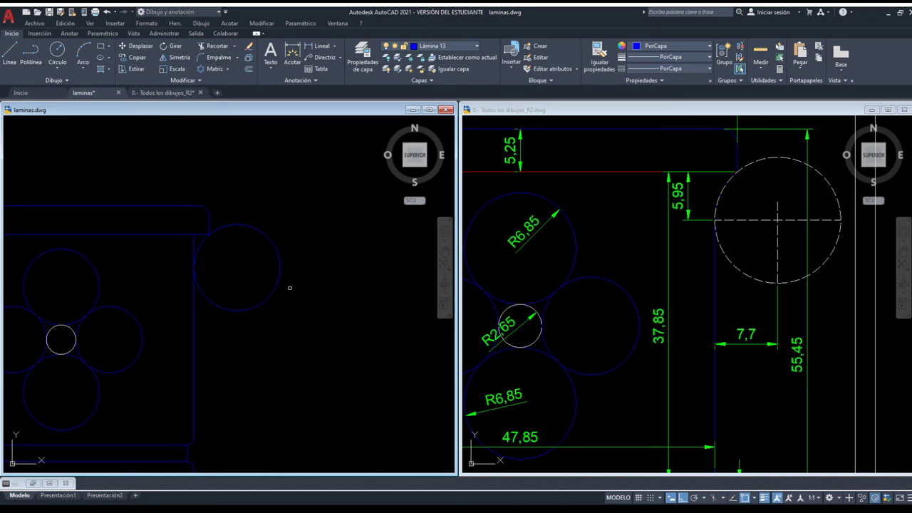
- Reselect the circle together with the adjacent frame lines using a crossing window
{"action": "left_click", "coordinate": [312, 329]}
{"action": "left_click", "coordinate": [185, 221]}
{"action": "scroll", "coordinate": [242, 288], "scroll_direction": "up", "scroll_amount": 4}
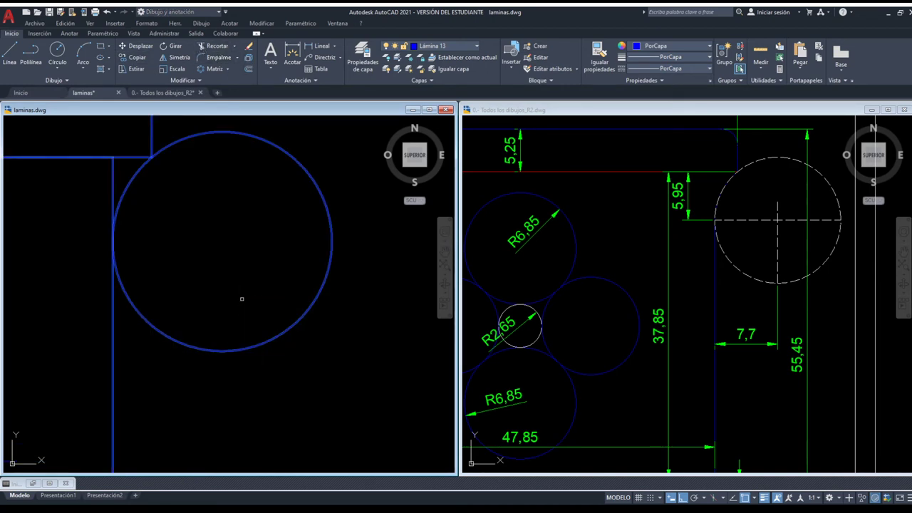
{"action": "key", "text": "Escape"}
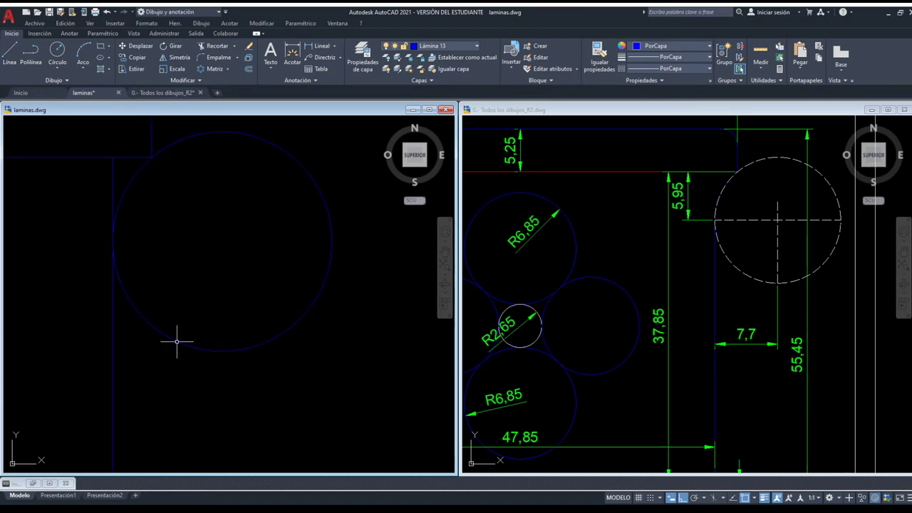
{"action": "left_click", "coordinate": [177, 342]}
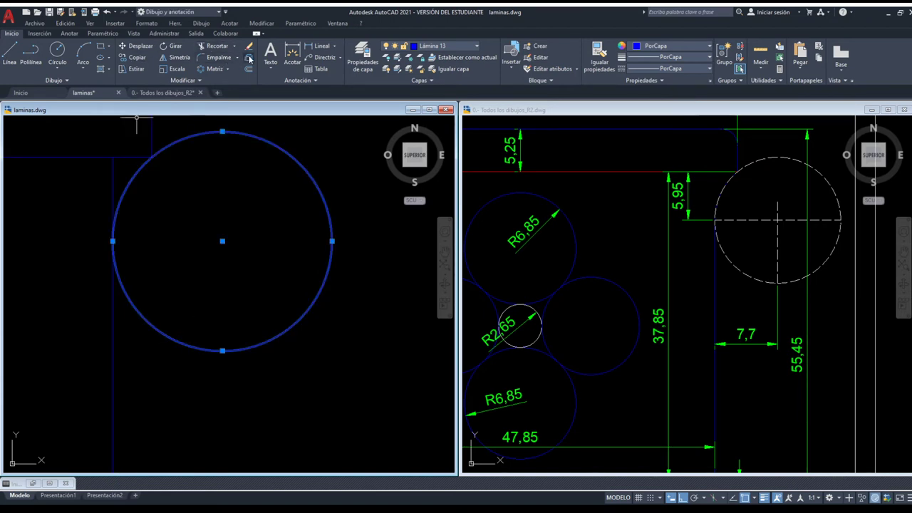
{"action": "key", "text": "Escape"}
{"action": "left_click", "coordinate": [179, 138]}
{"action": "left_click", "coordinate": [102, 193]}
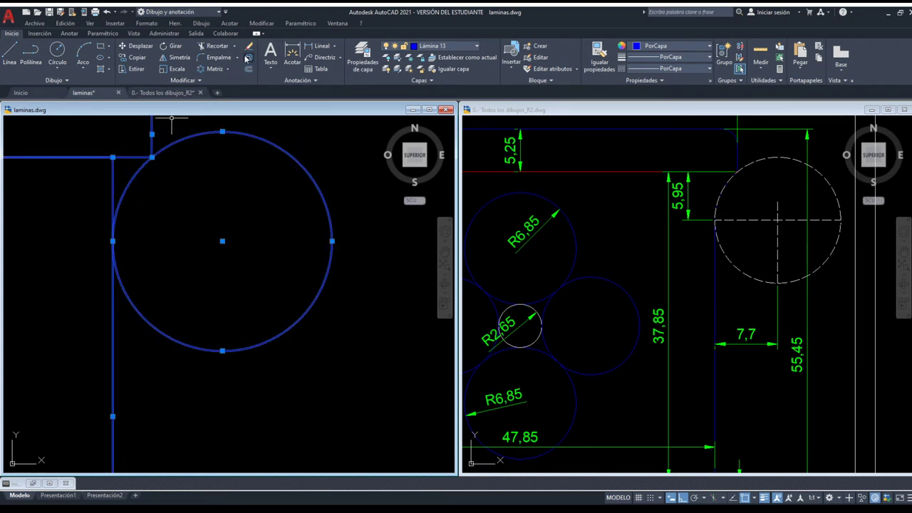
- Trim using the circle and frame lines as cutting edges
{"action": "left_click", "coordinate": [251, 59]}
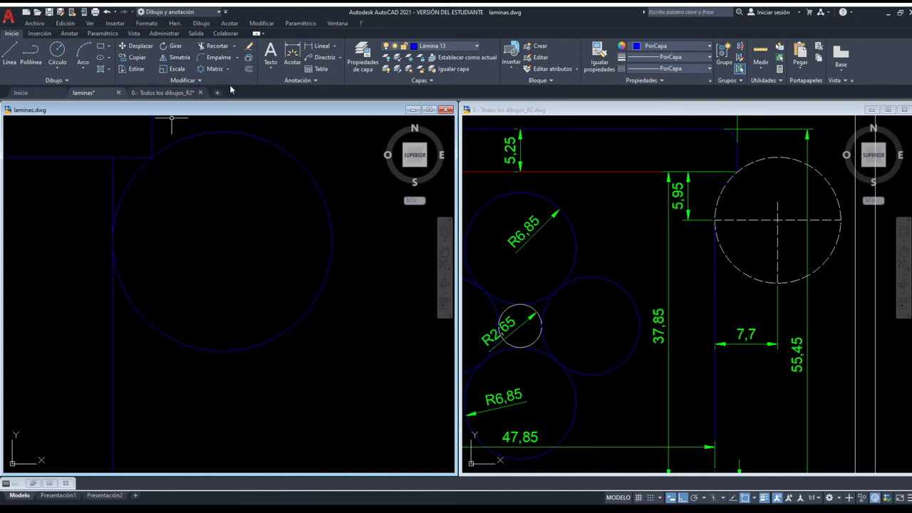
{"action": "left_click", "coordinate": [211, 48]}
{"action": "left_click", "coordinate": [295, 363]}
{"action": "left_click", "coordinate": [101, 133]}
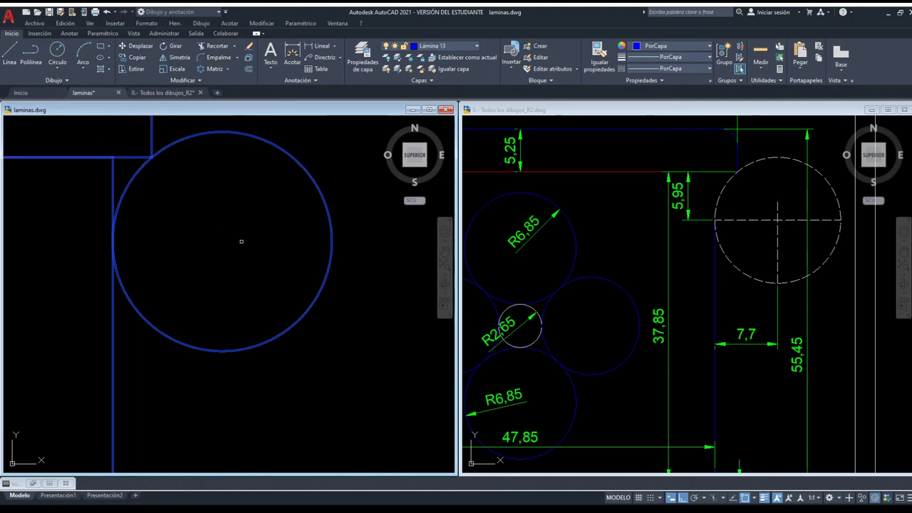
{"action": "key", "text": "Return"}
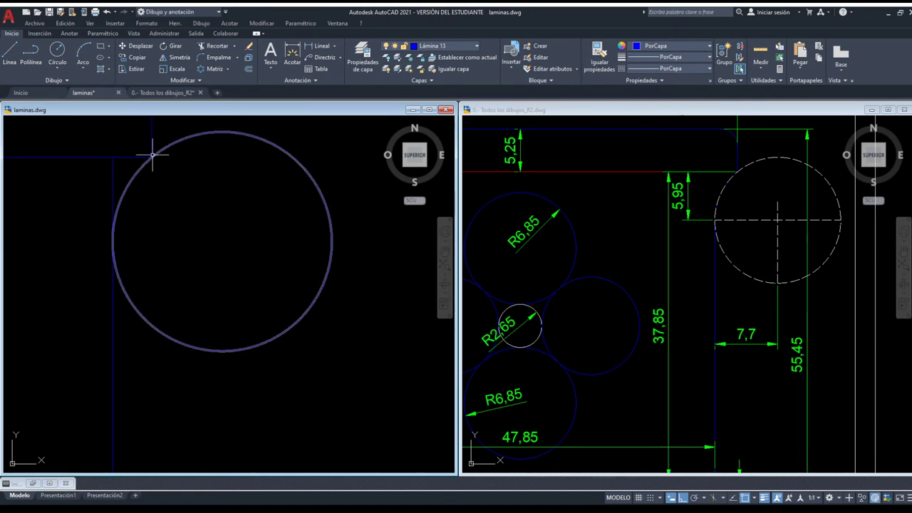
{"action": "key", "text": "ctrl+z"}
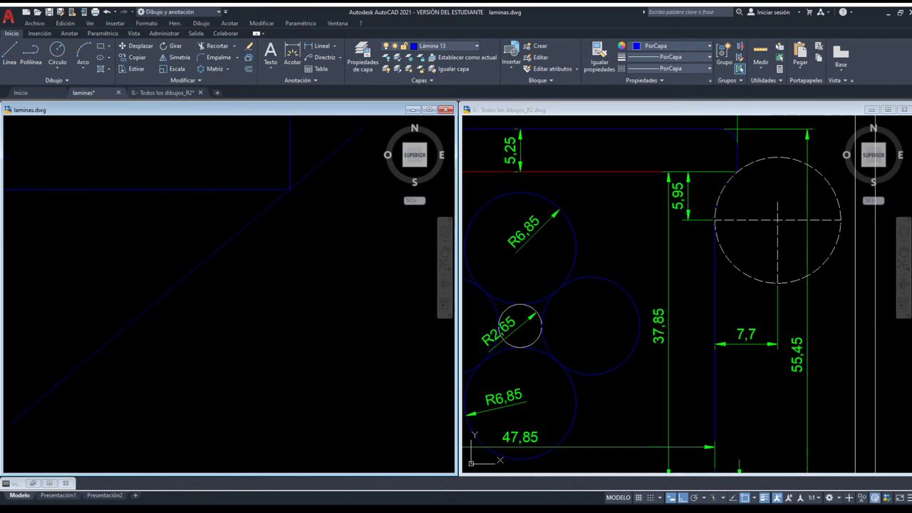
{"action": "middle_click_drag", "start_coordinate": [177, 164], "coordinate": [47, 190]}
{"action": "scroll", "coordinate": [149, 190], "scroll_direction": "down", "scroll_amount": 1}
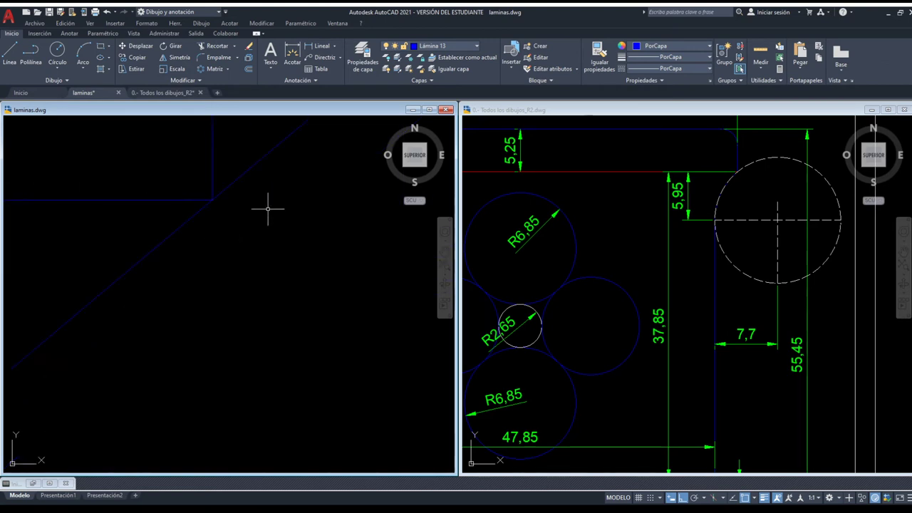
{"action": "scroll", "coordinate": [218, 196], "scroll_direction": "down", "scroll_amount": 1}
{"action": "scroll", "coordinate": [173, 204], "scroll_direction": "up", "scroll_amount": 1}
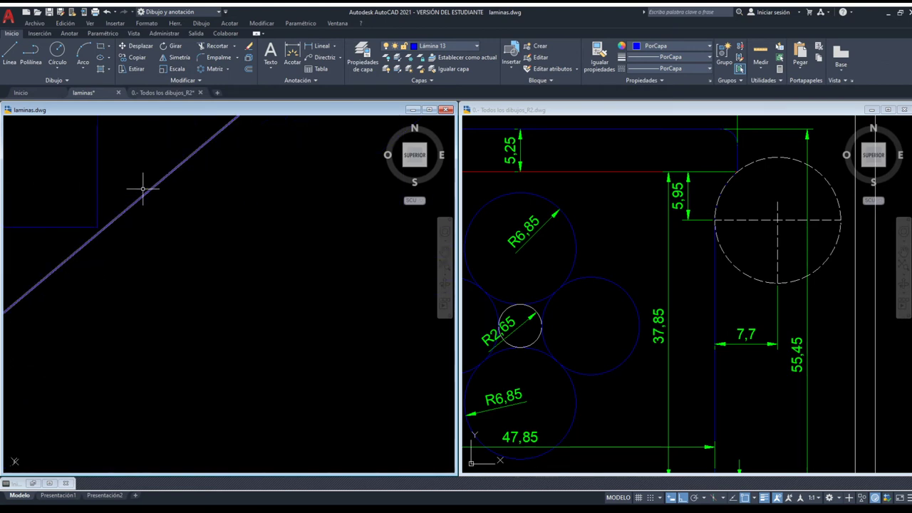
{"action": "scroll", "coordinate": [86, 224], "scroll_direction": "up", "scroll_amount": 1}
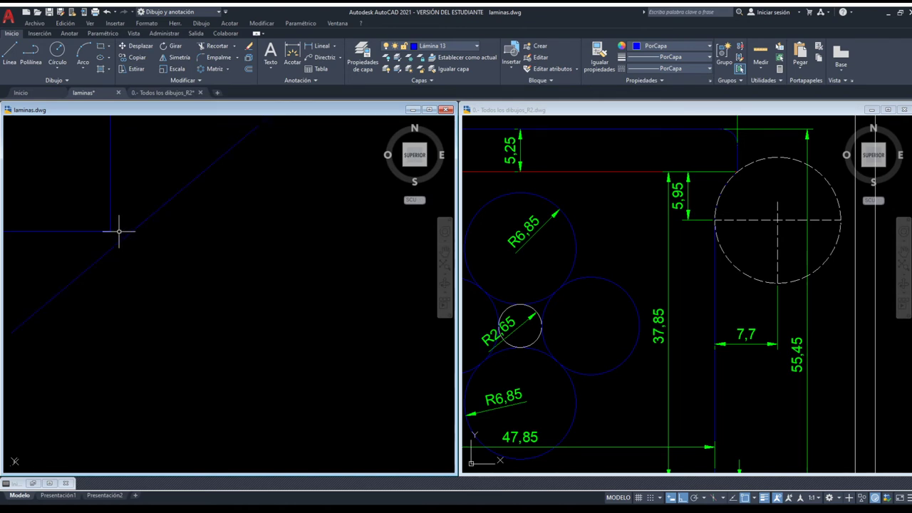
{"action": "scroll", "coordinate": [119, 231], "scroll_direction": "up", "scroll_amount": 2}
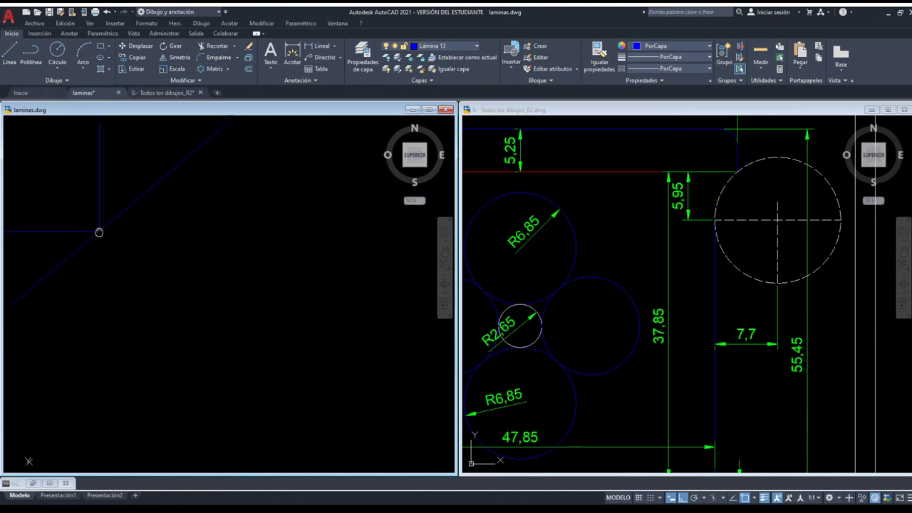
{"action": "key", "text": "Escape"}
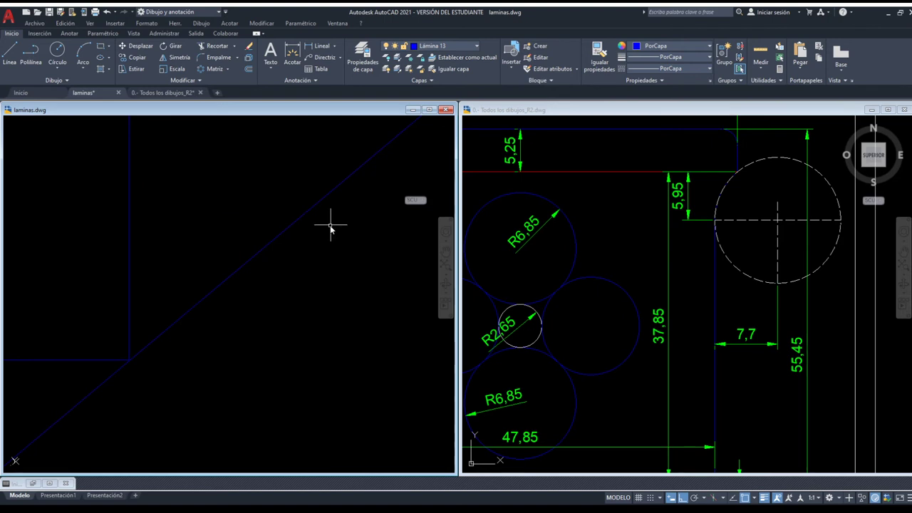
{"action": "scroll", "coordinate": [230, 275], "scroll_direction": "down", "scroll_amount": 2}
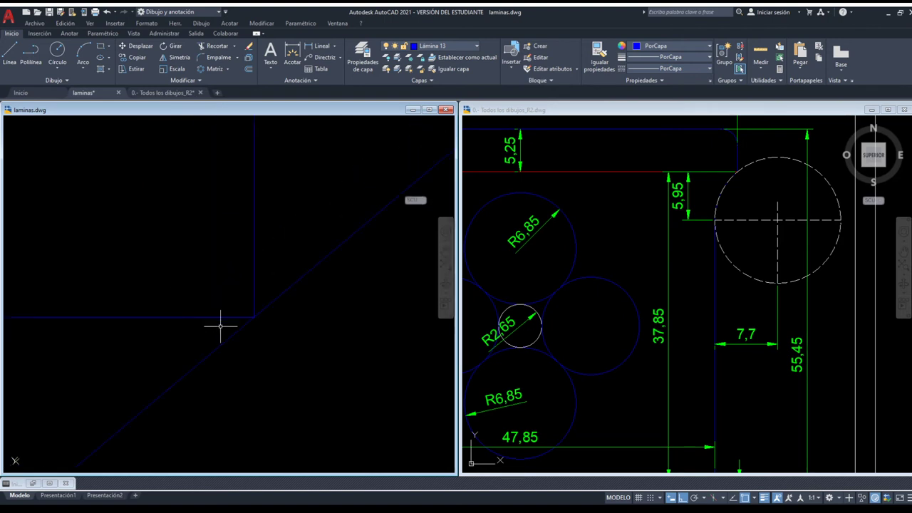
{"action": "scroll", "coordinate": [255, 303], "scroll_direction": "up", "scroll_amount": 2}
{"action": "middle_click_drag", "start_coordinate": [256, 303], "coordinate": [246, 288]}
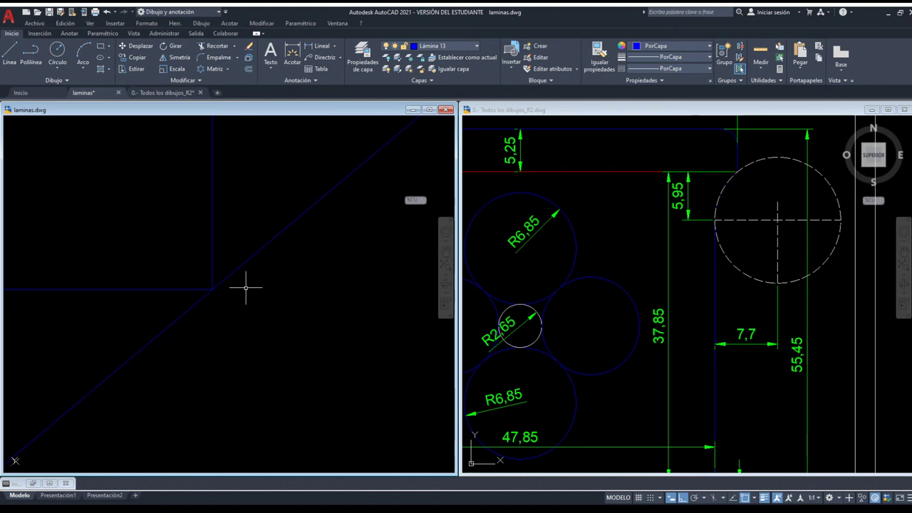
{"action": "left_click_drag", "start_coordinate": [233, 319], "coordinate": [196, 294]}
{"action": "key", "text": "Escape"}
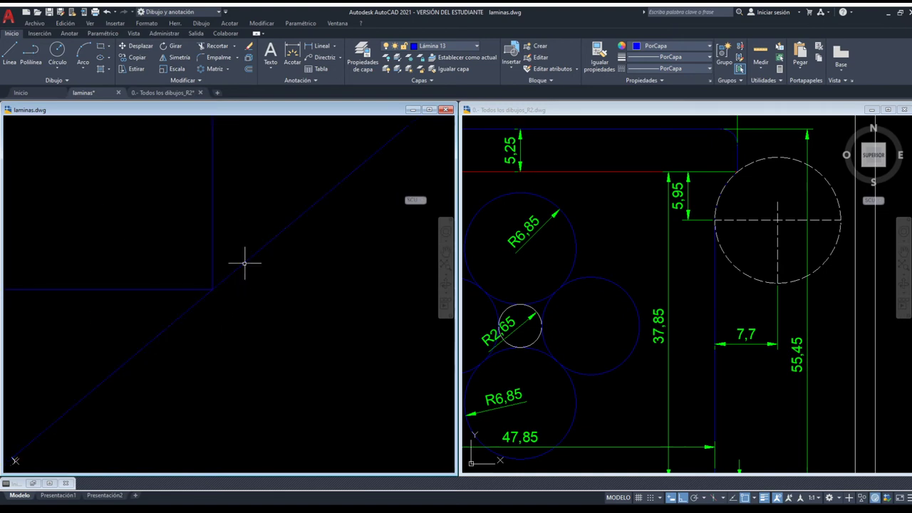
{"action": "scroll", "coordinate": [244, 265], "scroll_direction": "down", "scroll_amount": 5}
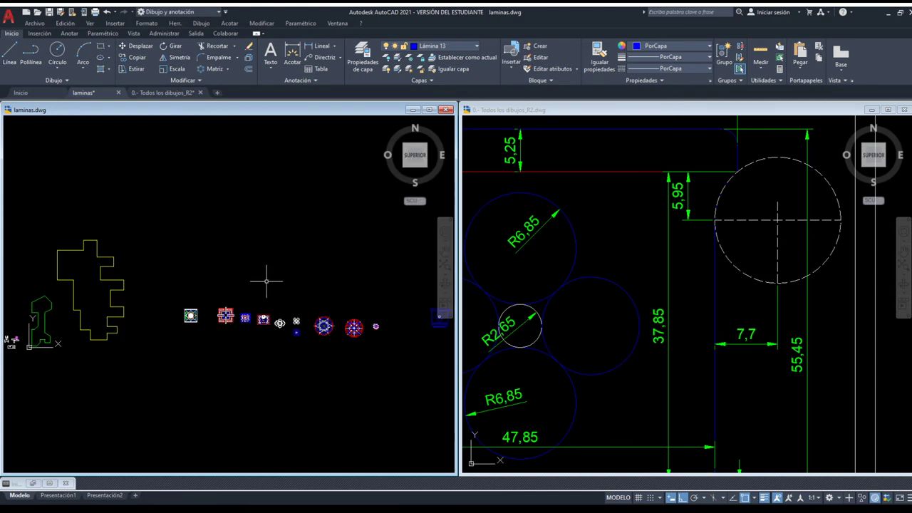
- Zoom to the stray circle right of the vase and delete it with its centre mark
{"action": "scroll", "coordinate": [279, 255], "scroll_direction": "up", "scroll_amount": 3}
{"action": "scroll", "coordinate": [213, 252], "scroll_direction": "up", "scroll_amount": 3}
{"action": "scroll", "coordinate": [218, 214], "scroll_direction": "up", "scroll_amount": 3}
{"action": "scroll", "coordinate": [177, 203], "scroll_direction": "up", "scroll_amount": 1}
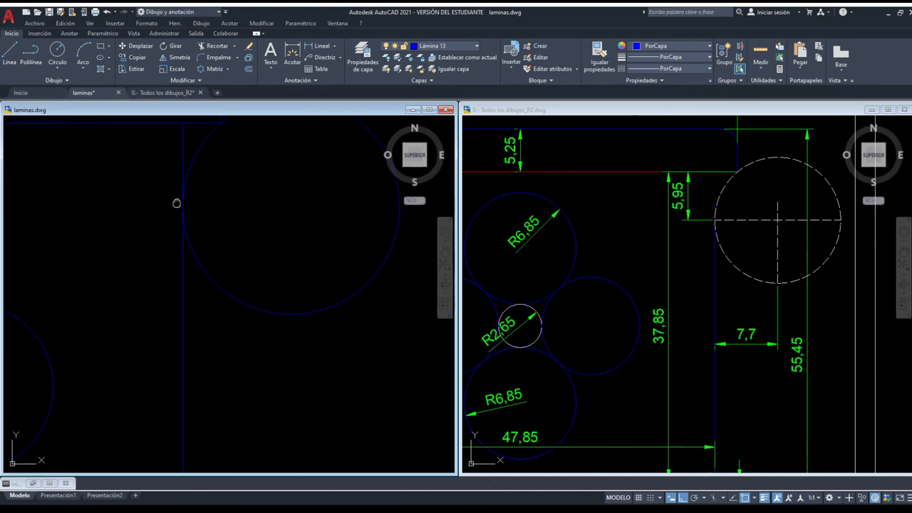
{"action": "scroll", "coordinate": [177, 203], "scroll_direction": "up", "scroll_amount": 2}
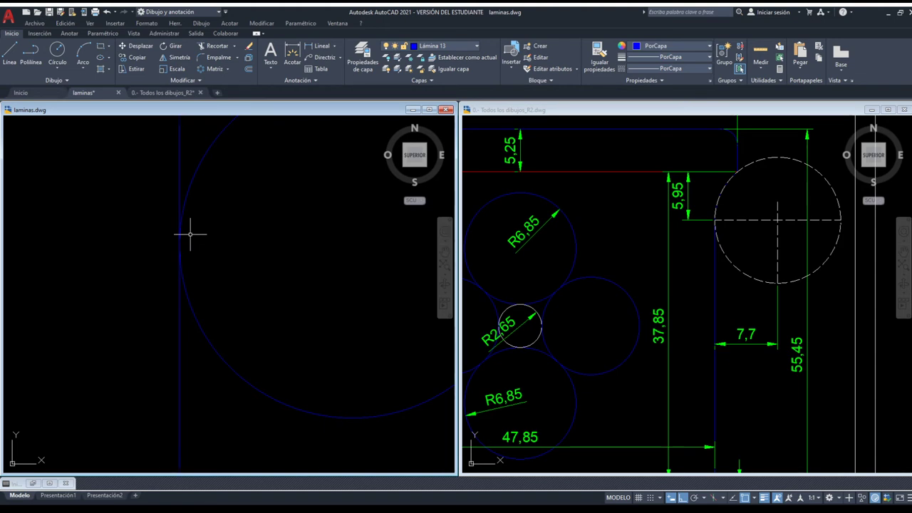
{"action": "scroll", "coordinate": [190, 233], "scroll_direction": "down", "scroll_amount": 5}
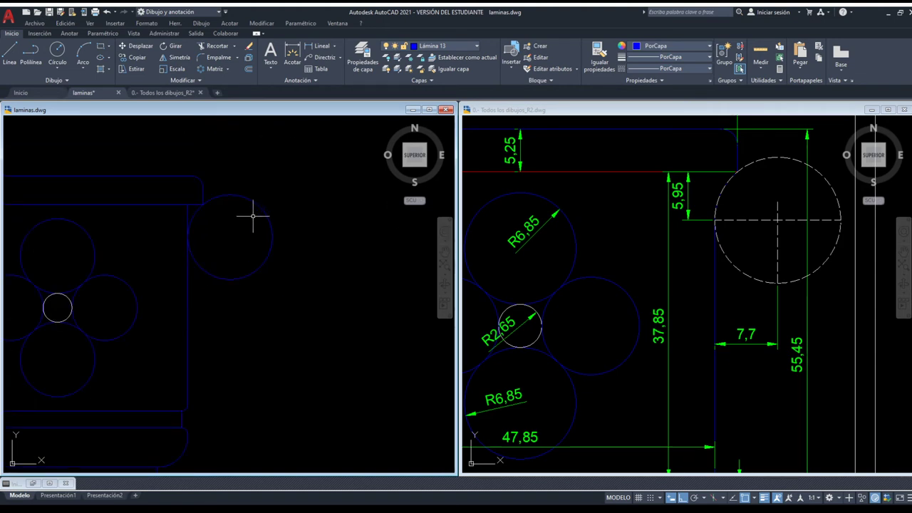
{"action": "left_click", "coordinate": [271, 244]}
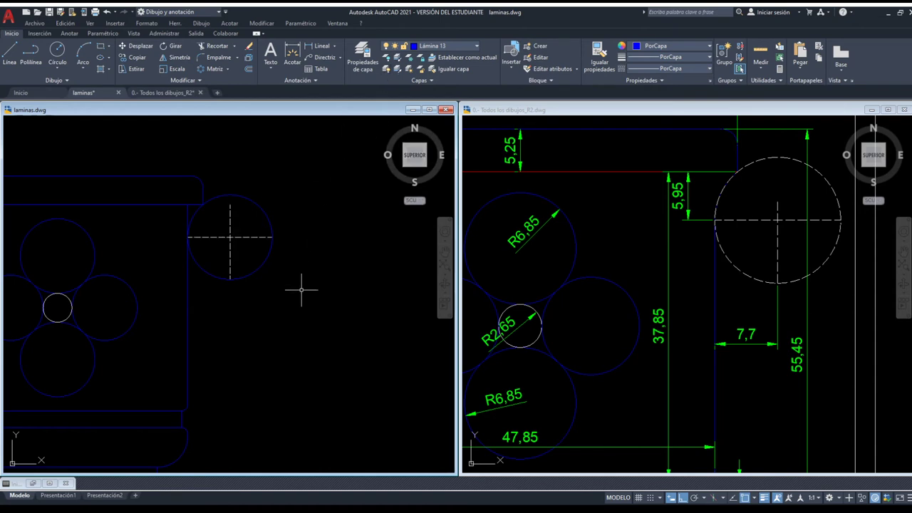
{"action": "left_click_drag", "start_coordinate": [301, 290], "coordinate": [220, 233]}
{"action": "key", "text": "Delete"}
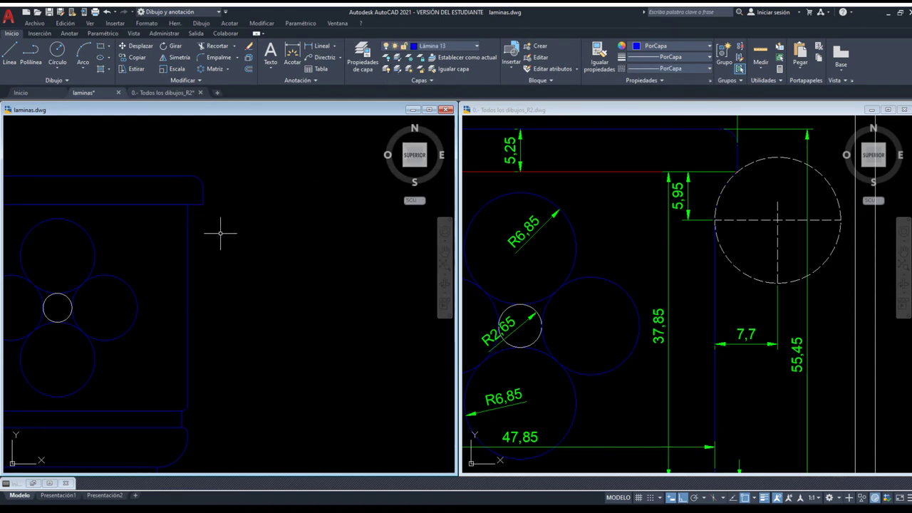
{"action": "scroll", "coordinate": [197, 230], "scroll_direction": "up", "scroll_amount": 2}
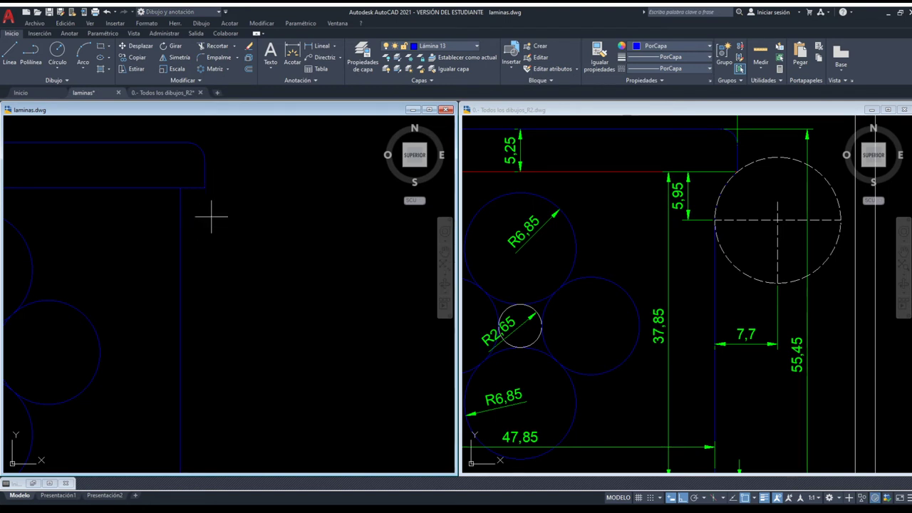
- Offset the vase's right side line outward to create a parallel line
{"action": "type", "text": "m"}
{"action": "key", "text": "Return"}
{"action": "left_click", "coordinate": [182, 245]}
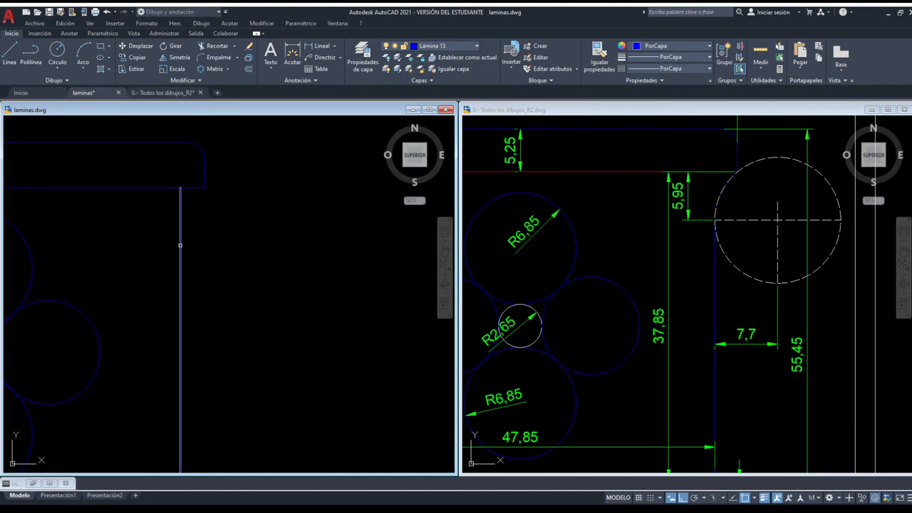
{"action": "left_click", "coordinate": [253, 241]}
{"action": "key", "text": "Return"}
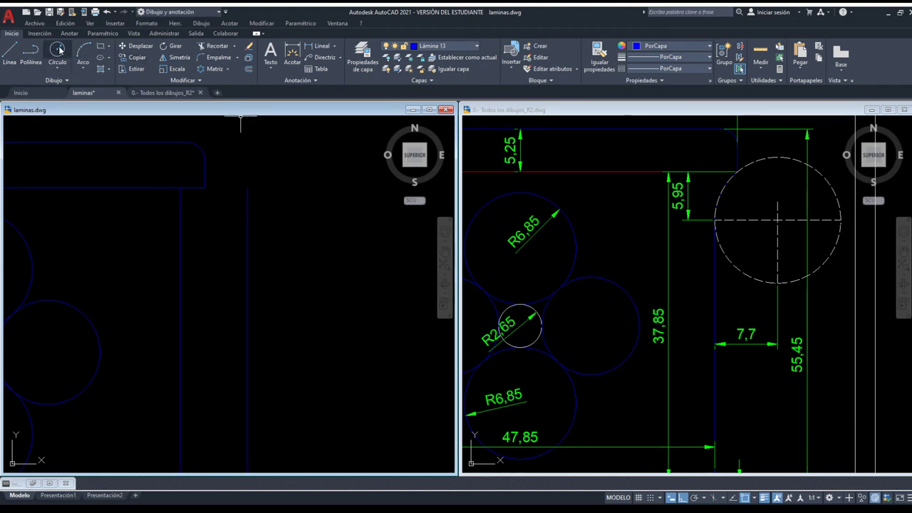
- Draw a circle centred on the rim corner and centre a second one on the new line
{"action": "left_click", "coordinate": [202, 185]}
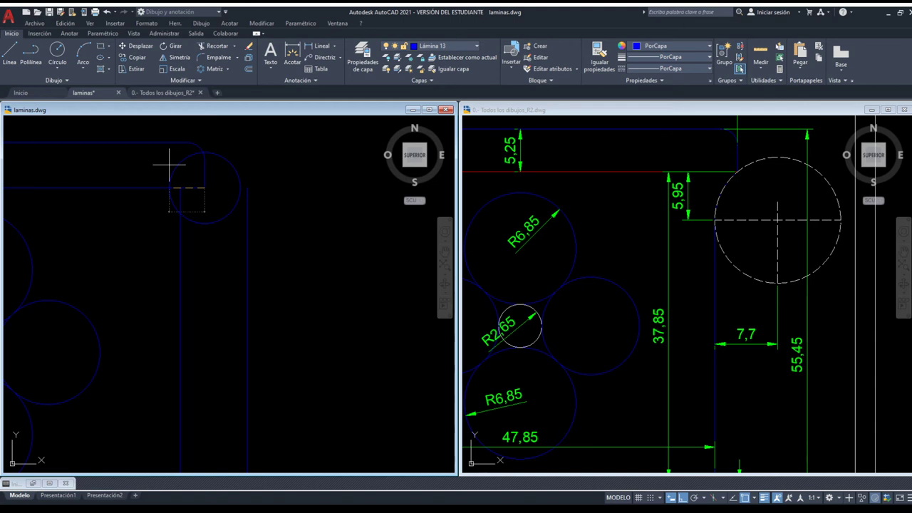
{"action": "key", "text": "Return"}
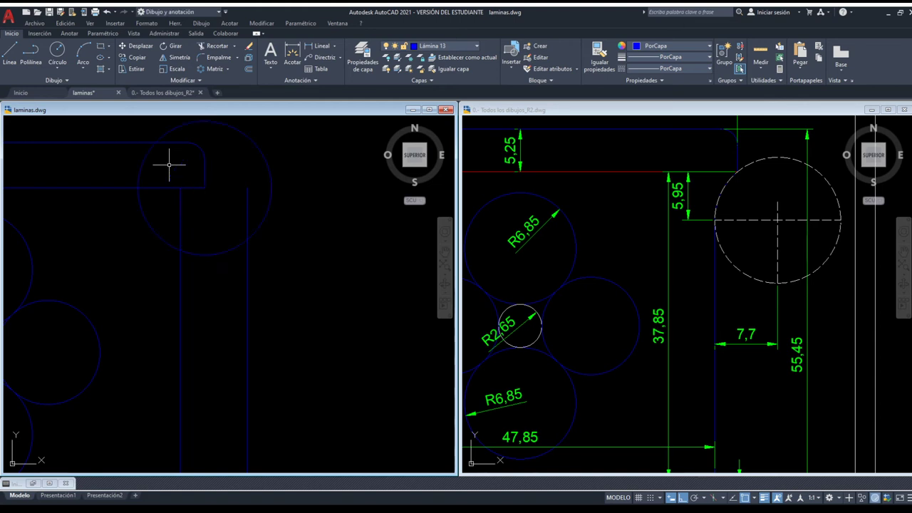
{"action": "key", "text": "Return"}
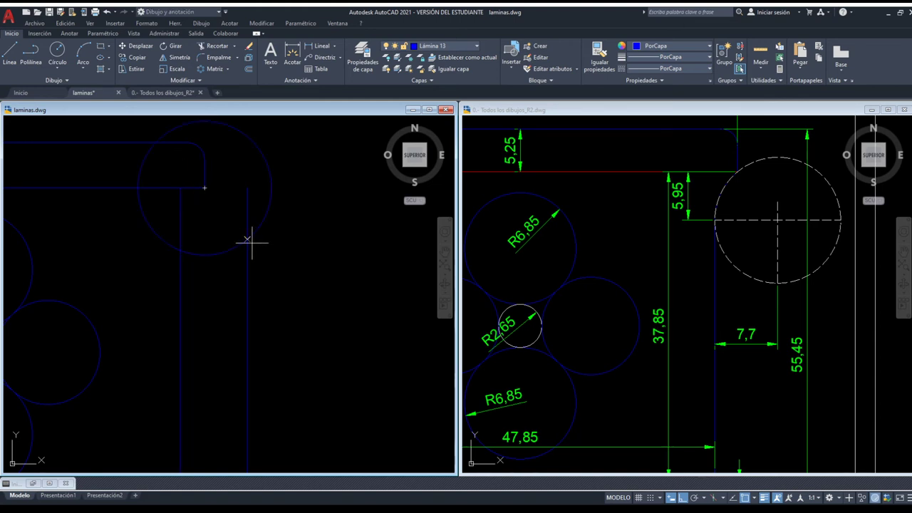
{"action": "left_click", "coordinate": [248, 239]}
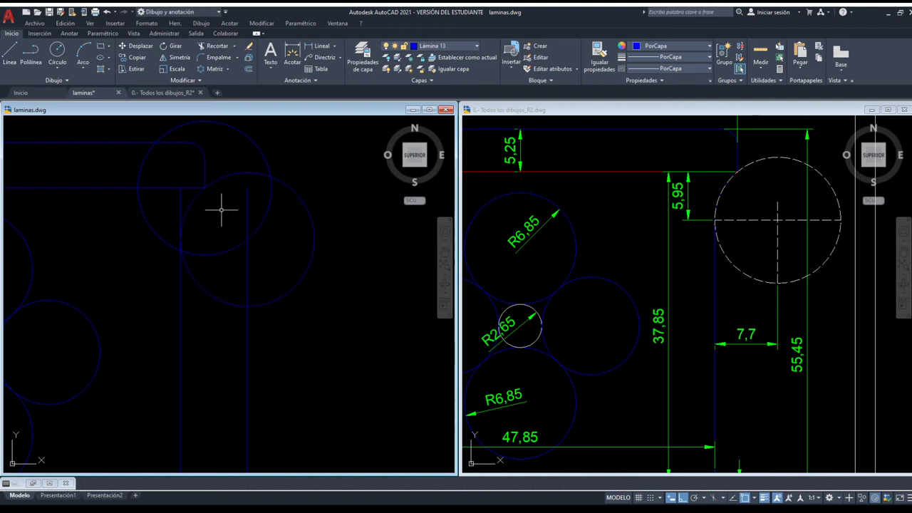
- Delete the extra rim-corner circle and stretch the vertical line up past the handle circle
{"action": "left_click", "coordinate": [270, 139]}
{"action": "left_click", "coordinate": [236, 147]}
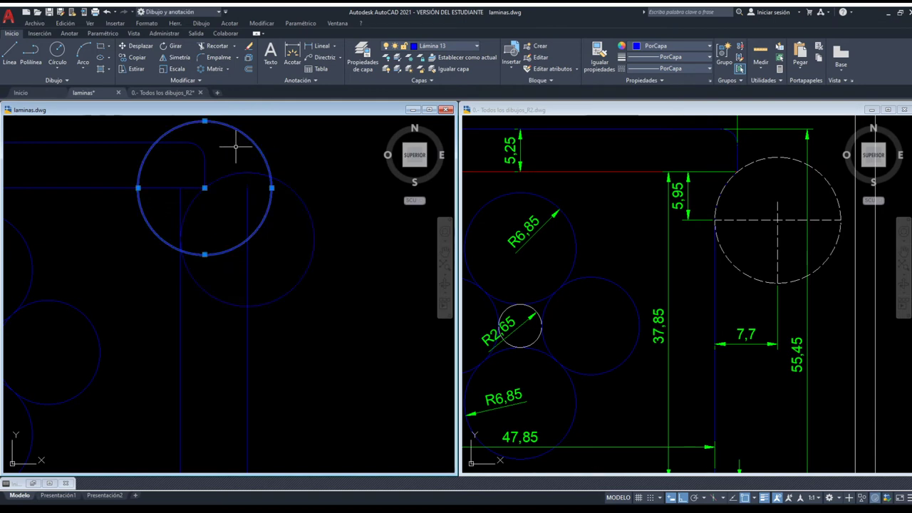
{"action": "key", "text": "Delete"}
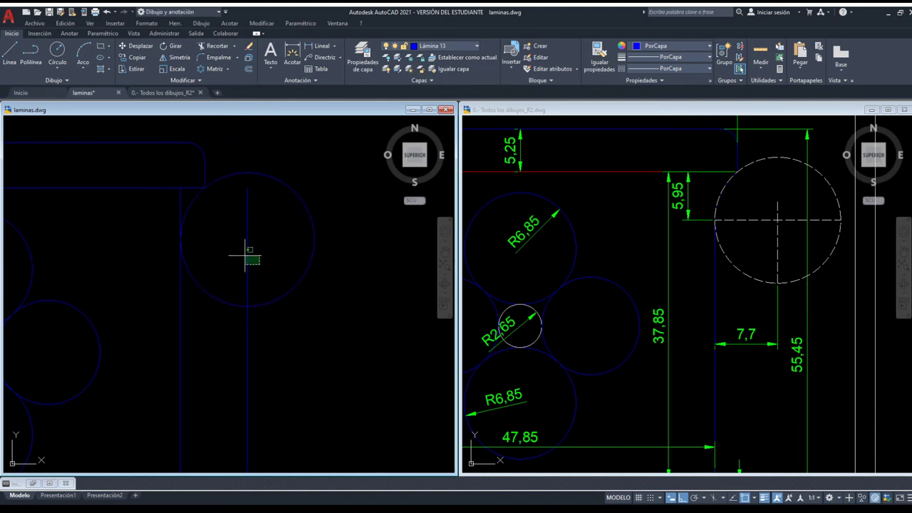
{"action": "left_click", "coordinate": [247, 253]}
{"action": "left_click", "coordinate": [247, 188]}
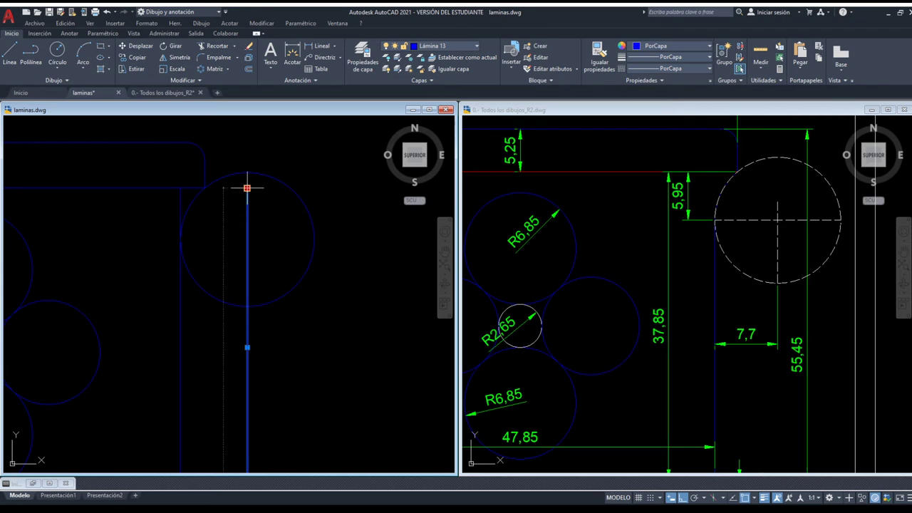
{"action": "left_click", "coordinate": [247, 147]}
{"action": "key", "text": "Escape"}
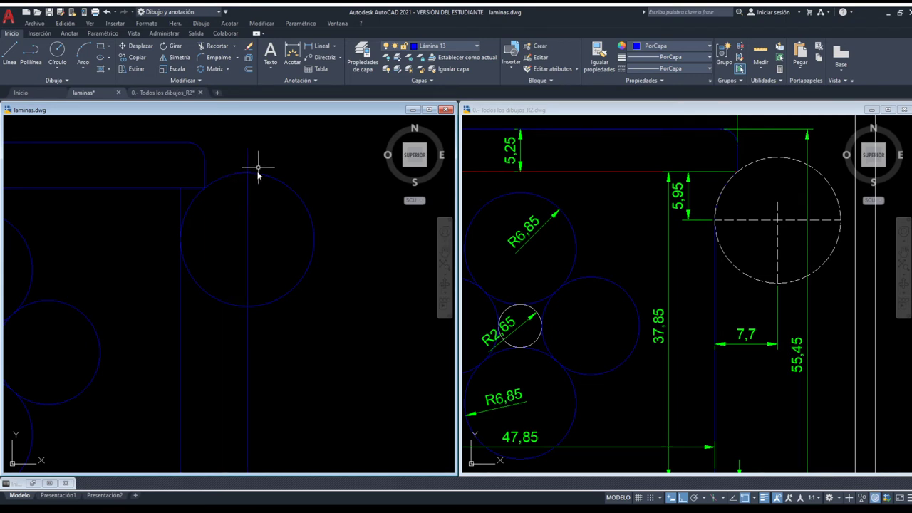
- Draw a horizontal line across the handle circle from its left edge to its right edge
{"action": "left_click", "coordinate": [180, 239]}
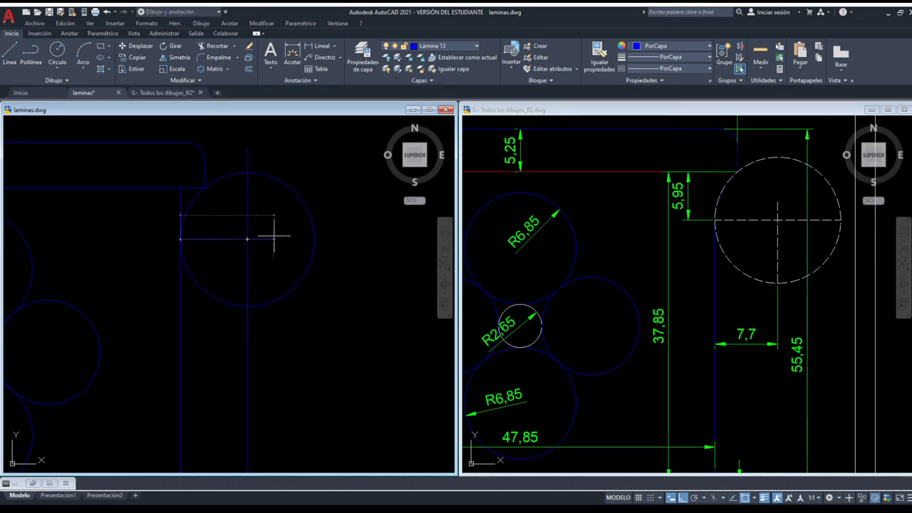
{"action": "left_click", "coordinate": [313, 239]}
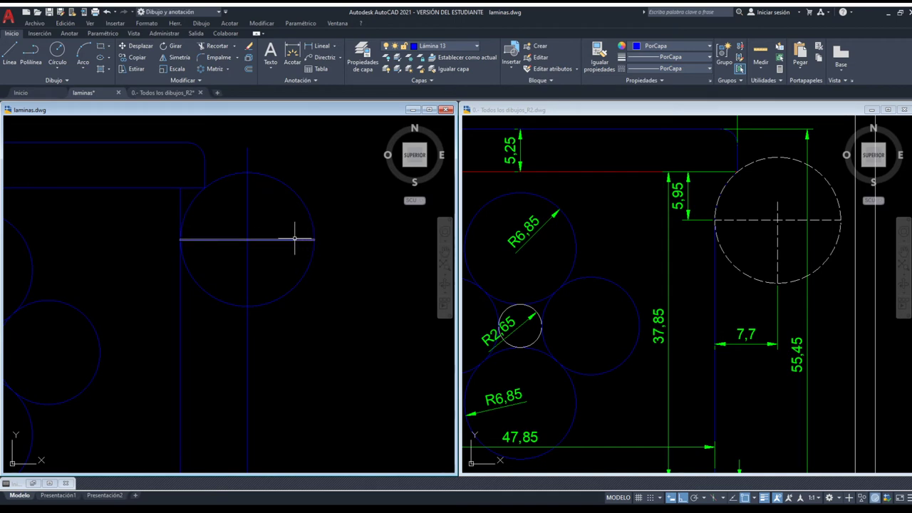
{"action": "key", "text": "Return"}
- Shorten the vertical line's top end and trim away its part below the circle
{"action": "left_click", "coordinate": [247, 187]}
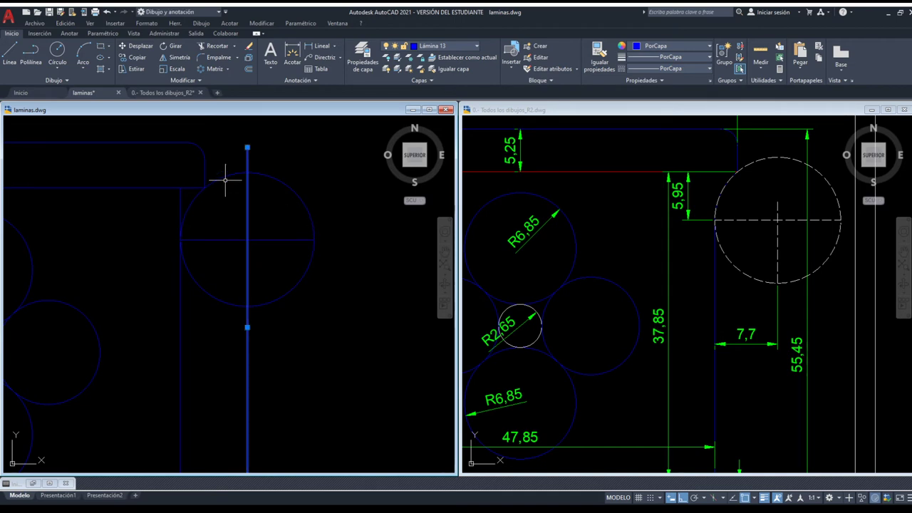
{"action": "left_click", "coordinate": [248, 148]}
{"action": "key", "text": "Escape"}
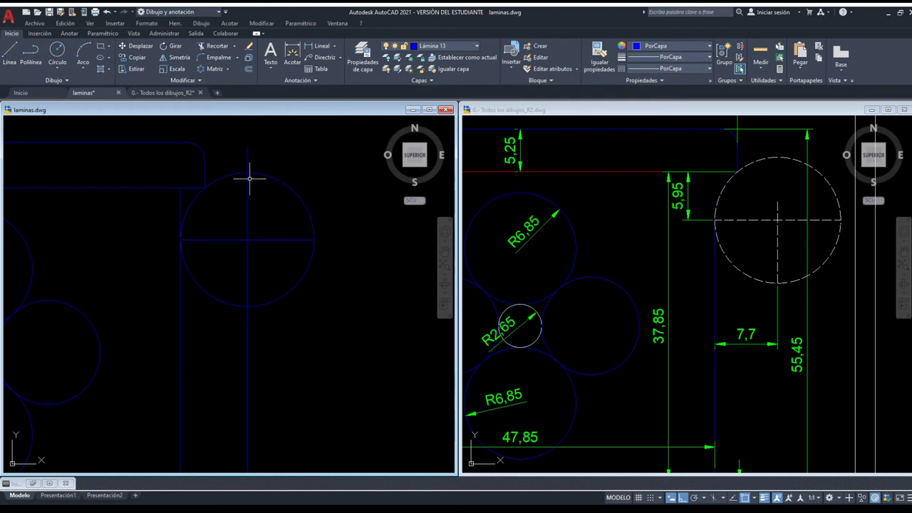
{"action": "left_click", "coordinate": [248, 148]}
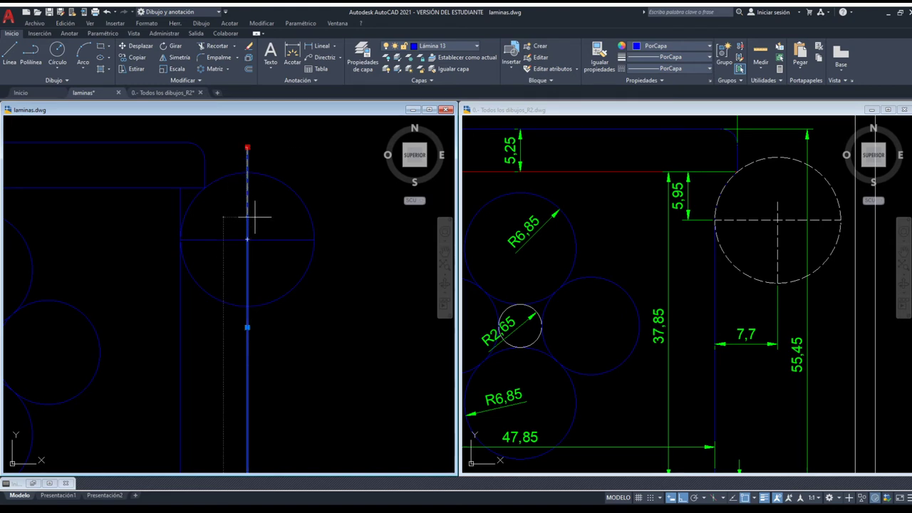
{"action": "scroll", "coordinate": [244, 204], "scroll_direction": "up", "scroll_amount": 3}
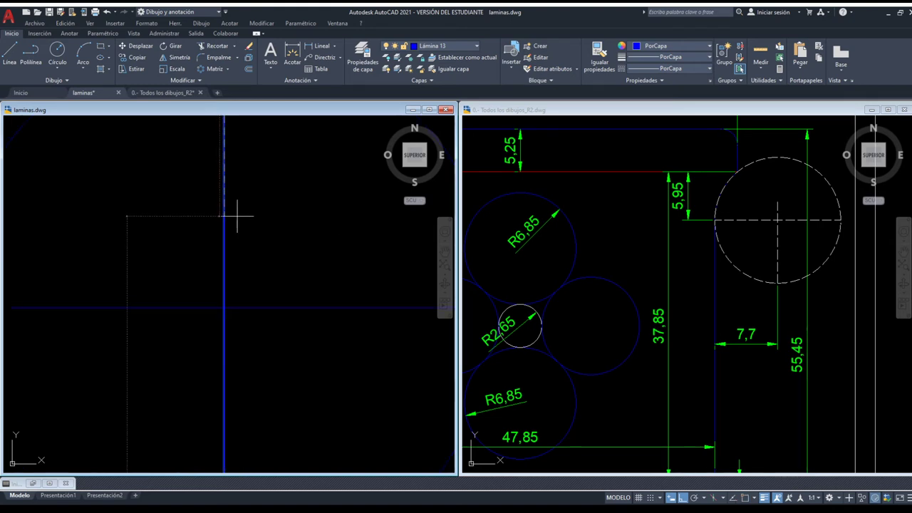
{"action": "left_click", "coordinate": [240, 211]}
{"action": "scroll", "coordinate": [241, 211], "scroll_direction": "down", "scroll_amount": 3}
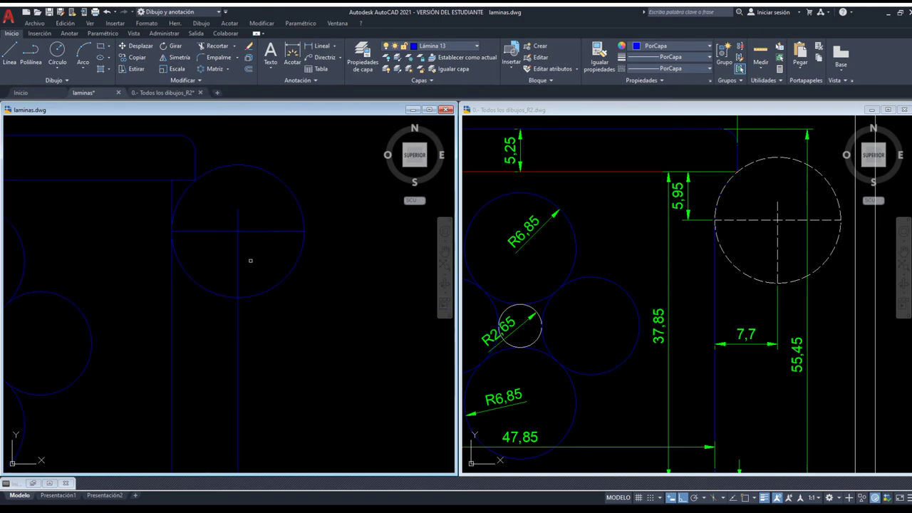
{"action": "left_click", "coordinate": [264, 310]}
{"action": "left_click", "coordinate": [236, 285]}
{"action": "key", "text": "Return"}
- Finish trimming the vertical line and put the handle circle and centre lines on the dashed layer
{"action": "left_click", "coordinate": [237, 327]}
{"action": "key", "text": "Return"}
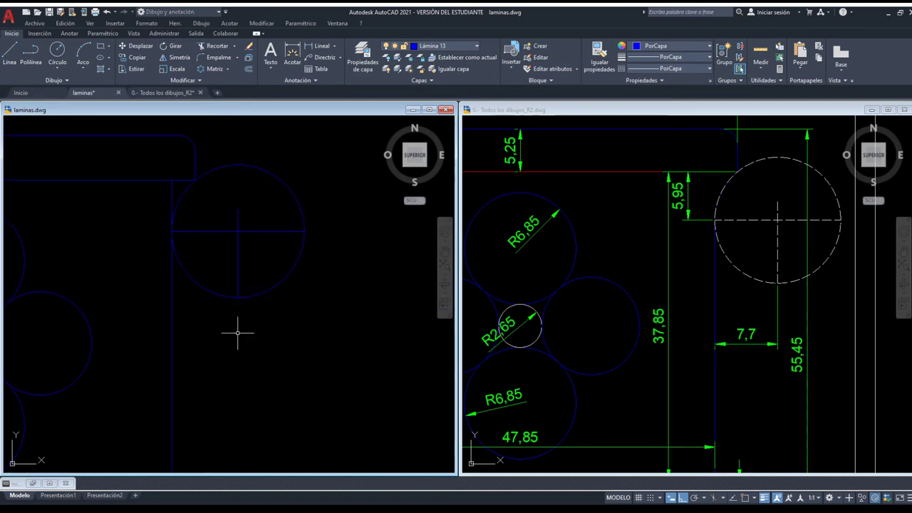
{"action": "middle_click_drag", "start_coordinate": [165, 201], "coordinate": [185, 224]}
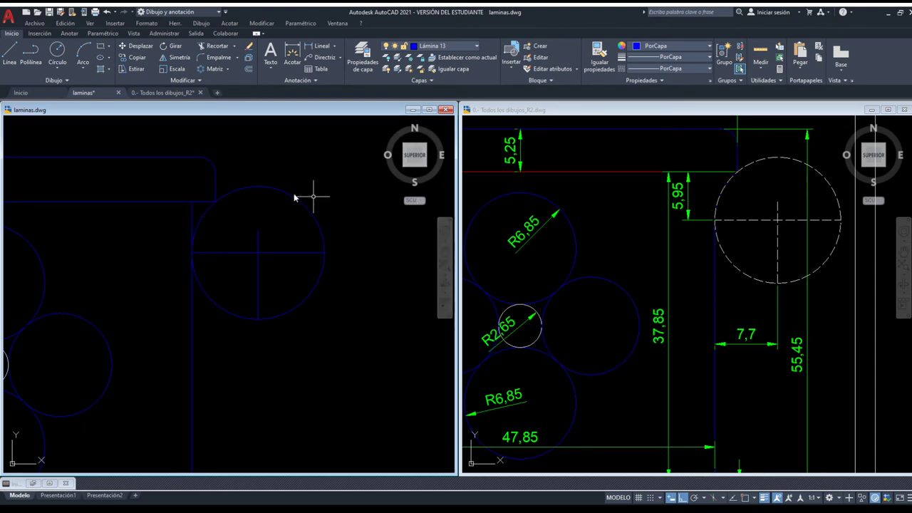
{"action": "left_click_drag", "start_coordinate": [332, 332], "coordinate": [223, 240]}
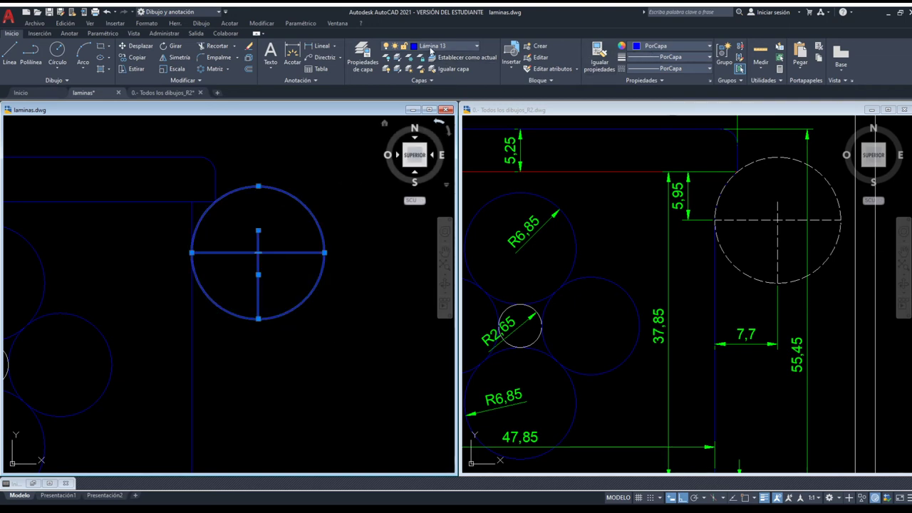
{"action": "key", "text": "Escape"}
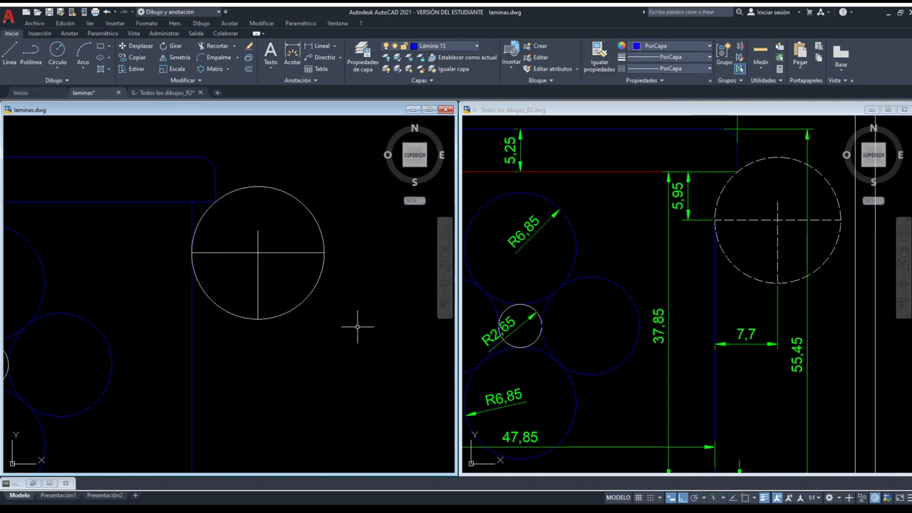
{"action": "left_click_drag", "start_coordinate": [356, 327], "coordinate": [260, 254]}
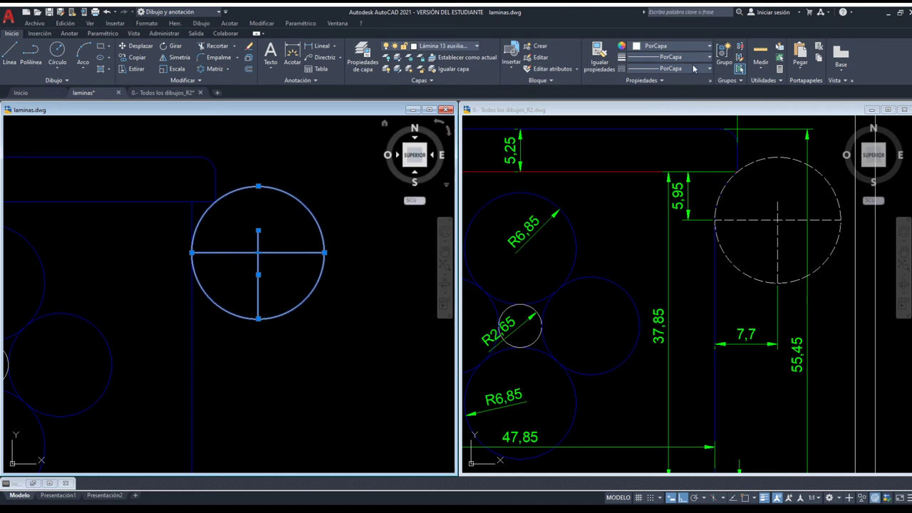
{"action": "key", "text": "Escape"}
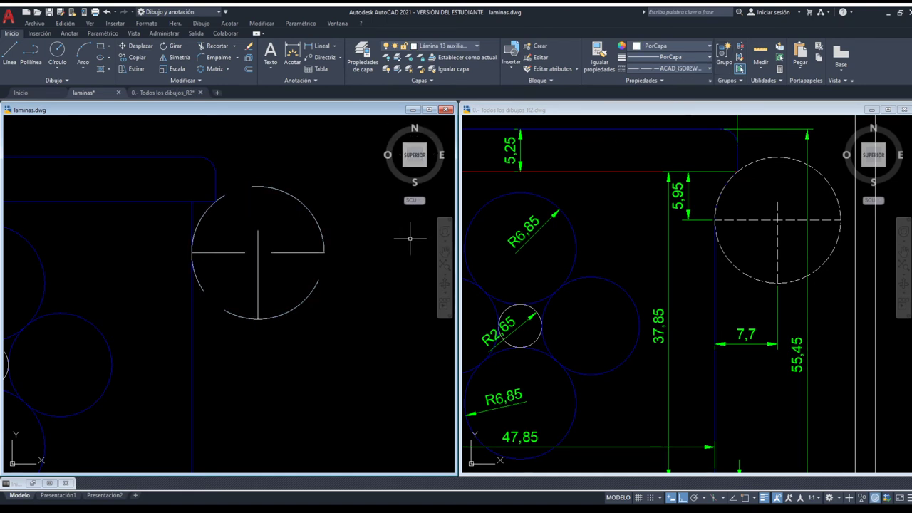
- Set the linetype scale of the dashed circle and its centre lines to 0.1
{"action": "left_click_drag", "start_coordinate": [371, 330], "coordinate": [257, 251]}
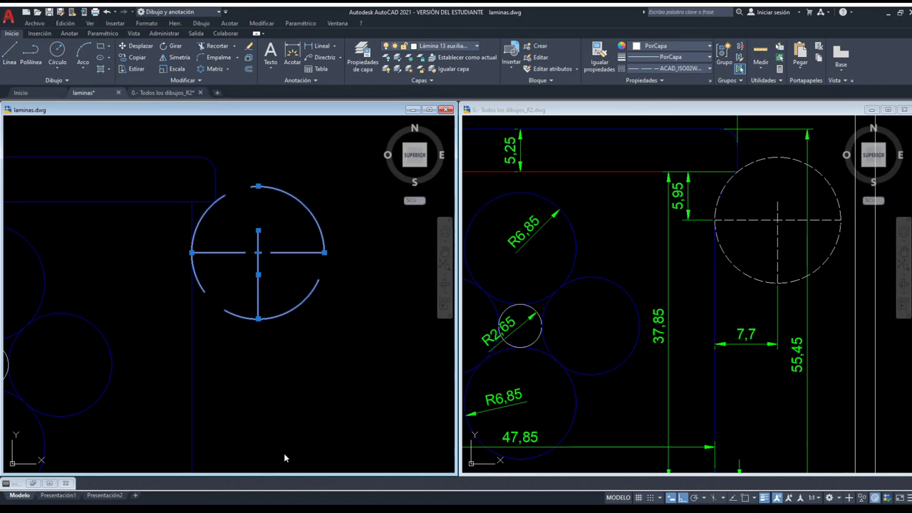
{"action": "key", "text": "ctrl+1"}
{"action": "left_click", "coordinate": [55, 170]}
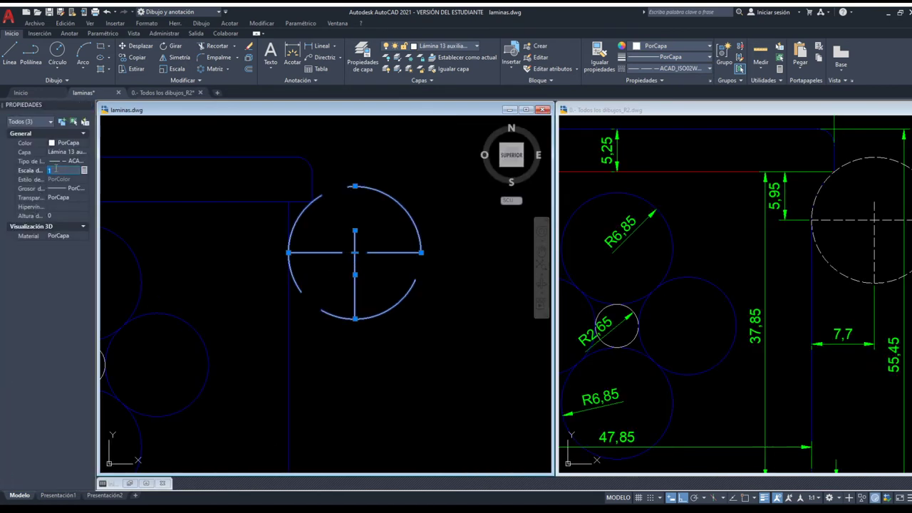
{"action": "type", "text": ".1"}
{"action": "key", "text": "Return"}
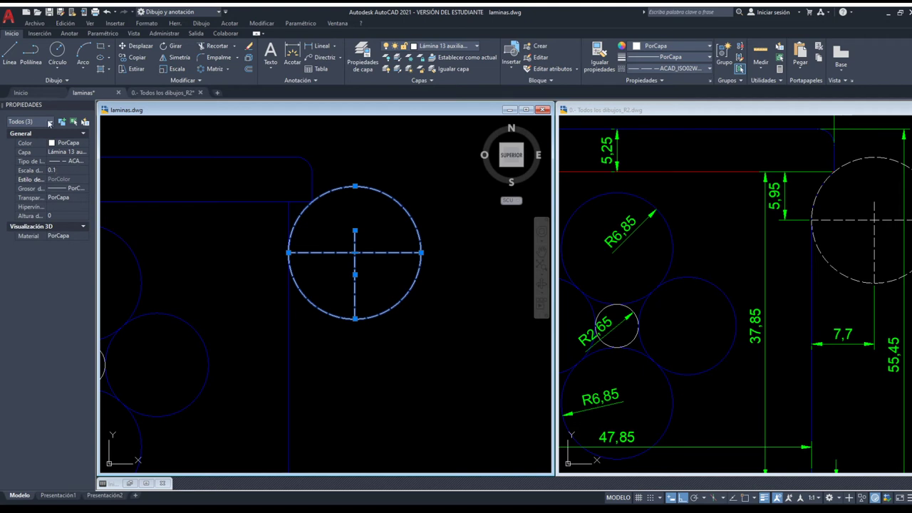
{"action": "left_click", "coordinate": [87, 105]}
{"action": "key", "text": "Escape"}
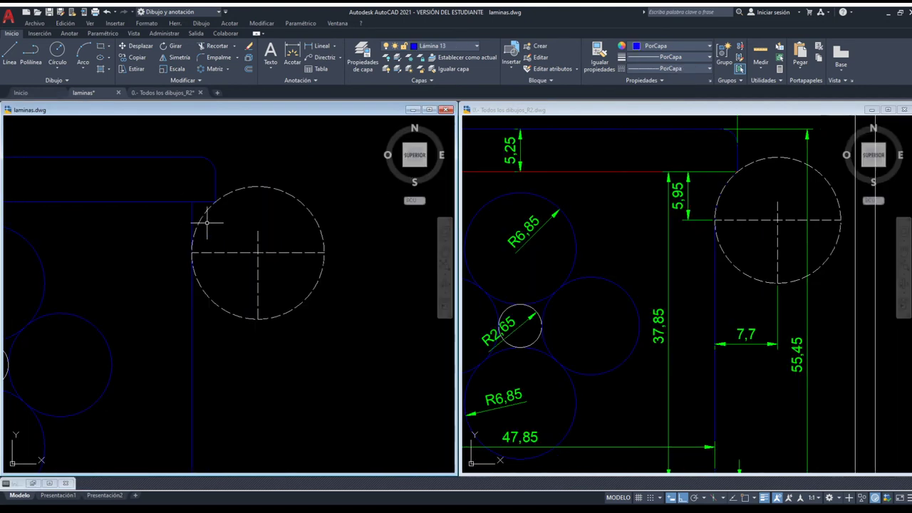
{"action": "scroll", "coordinate": [207, 223], "scroll_direction": "up", "scroll_amount": 2}
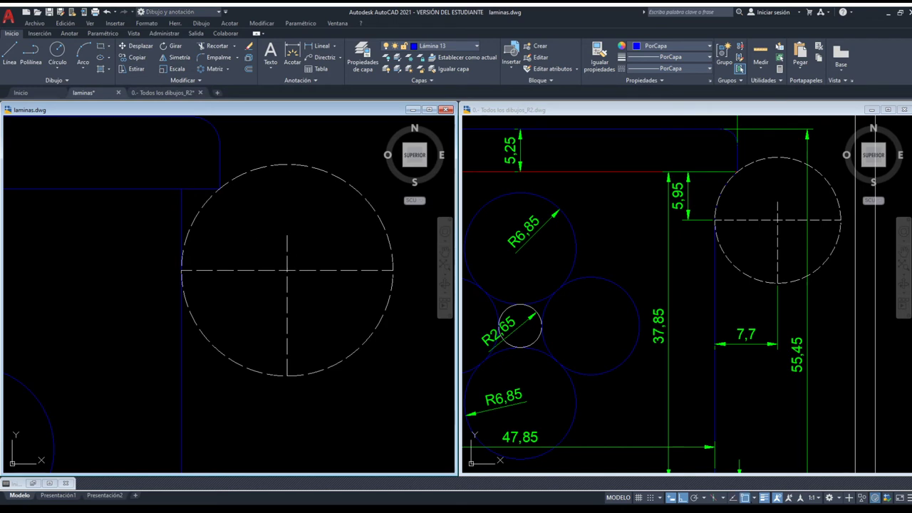
- Switch off the centre lines' layer and draw a circle centred at the rim corner
{"action": "left_click", "coordinate": [287, 270]}
{"action": "key", "text": "Escape"}
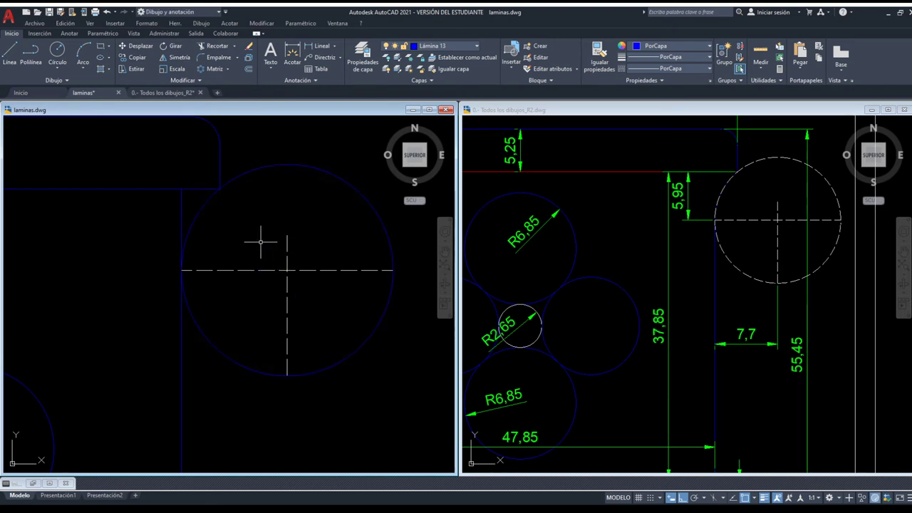
{"action": "left_click", "coordinate": [389, 60]}
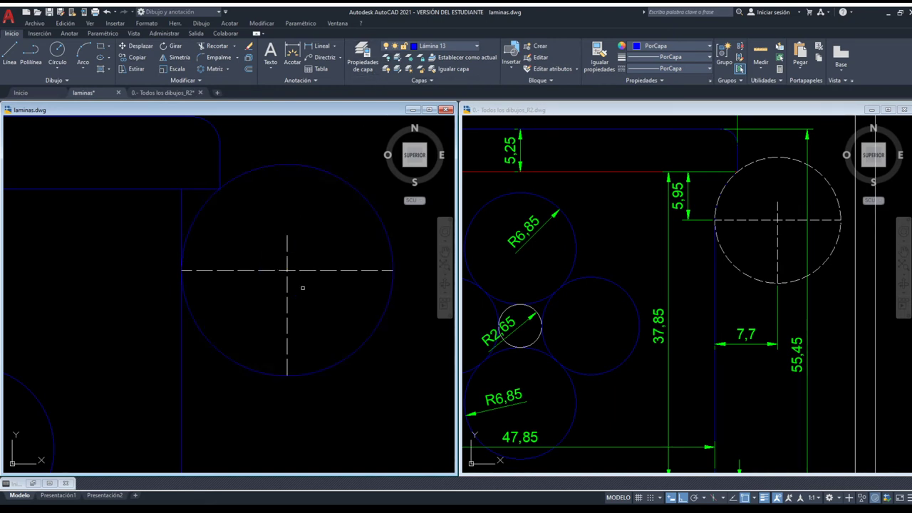
{"action": "left_click", "coordinate": [309, 270]}
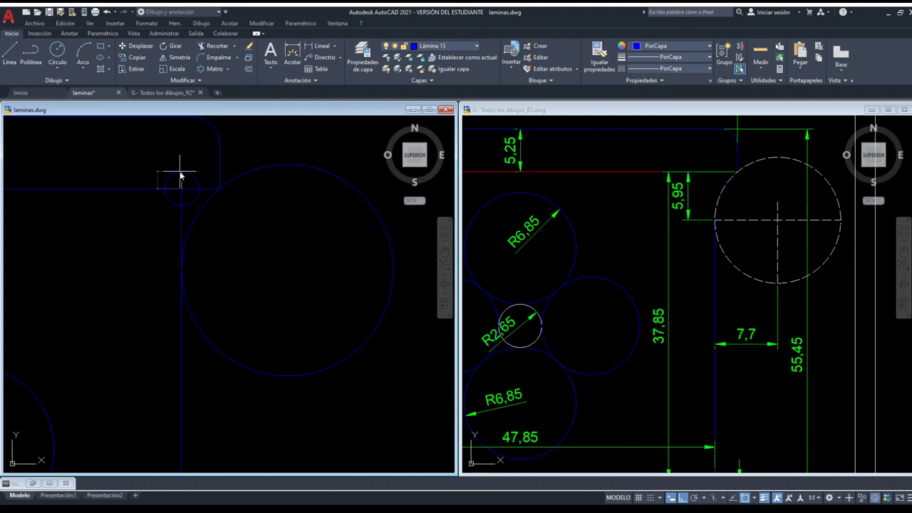
{"action": "key", "text": "Return"}
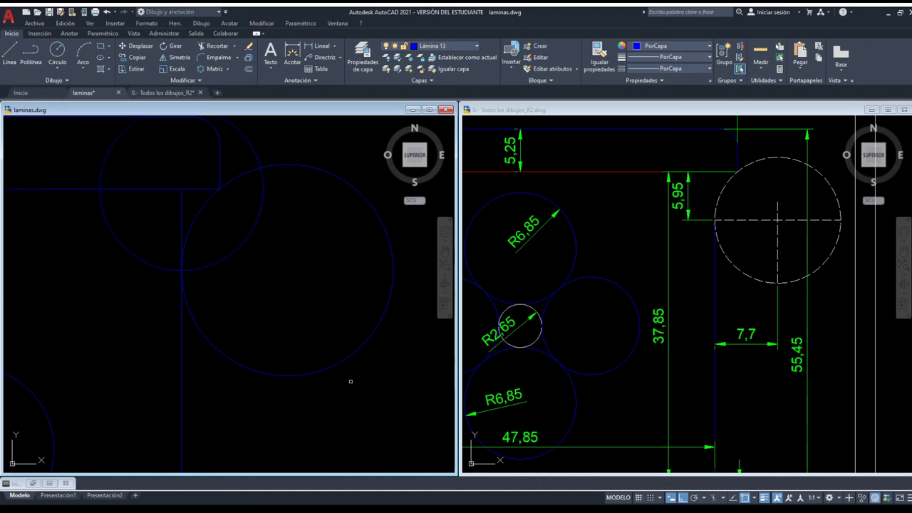
- Trim away most of the large circle using the circles and lines as cutting edges
{"action": "left_click_drag", "start_coordinate": [359, 362], "coordinate": [135, 162]}
{"action": "left_click_drag", "start_coordinate": [339, 203], "coordinate": [306, 151]}
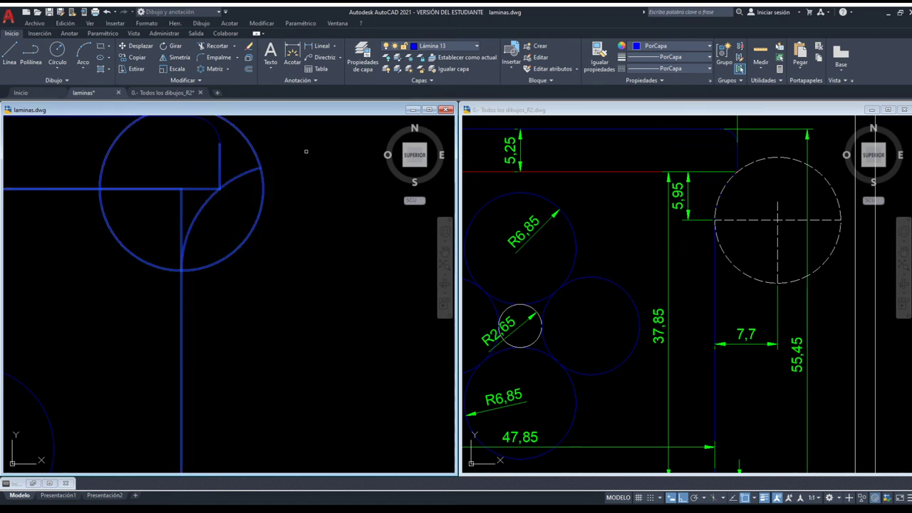
{"action": "scroll", "coordinate": [197, 247], "scroll_direction": "up", "scroll_amount": 3}
{"action": "scroll", "coordinate": [202, 267], "scroll_direction": "up", "scroll_amount": 2}
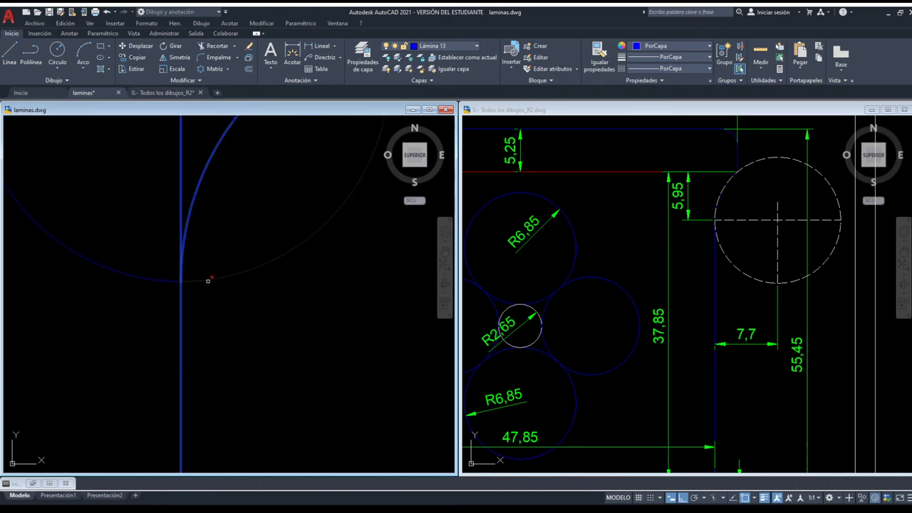
{"action": "scroll", "coordinate": [202, 271], "scroll_direction": "down", "scroll_amount": 1}
{"action": "key", "text": "Escape"}
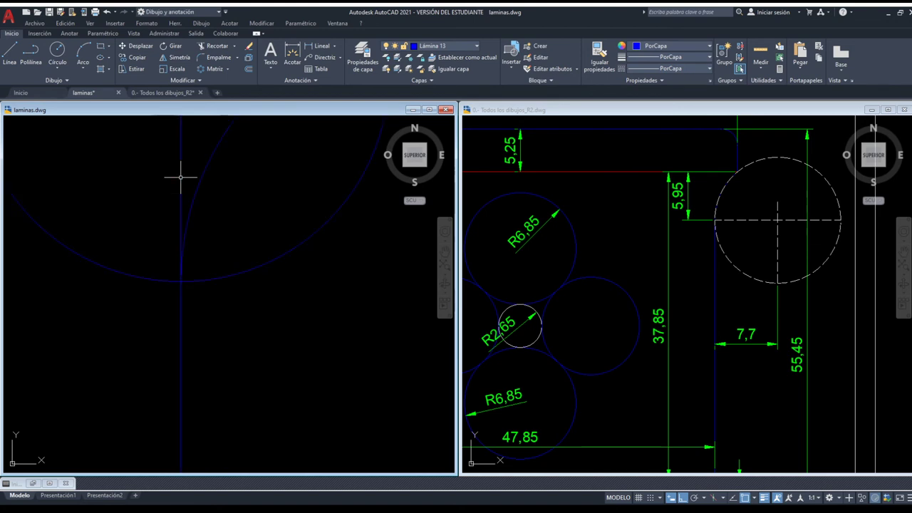
- Select the large circle and delete it
{"action": "key", "text": "space"}
{"action": "left_click", "coordinate": [254, 275]}
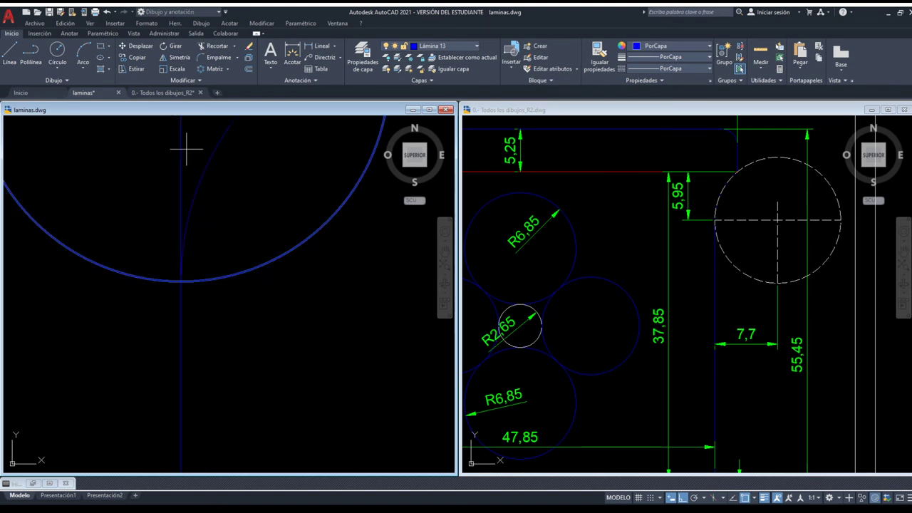
{"action": "key", "text": "Escape"}
{"action": "left_click_drag", "start_coordinate": [158, 268], "coordinate": [131, 294]}
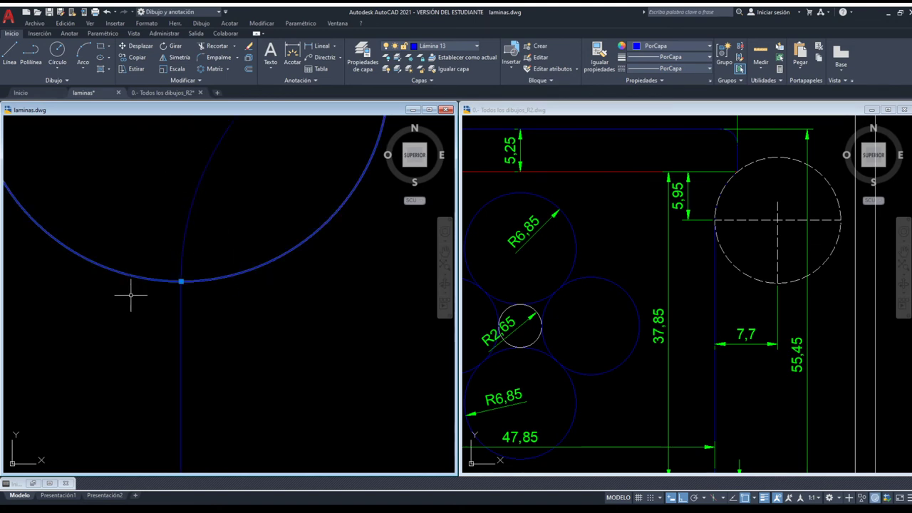
{"action": "key", "text": "Delete"}
- Check the corner arc and rim outline, then undo the deletion to restore both circles
{"action": "scroll", "coordinate": [192, 315], "scroll_direction": "down", "scroll_amount": 2}
{"action": "scroll", "coordinate": [199, 285], "scroll_direction": "down", "scroll_amount": 1}
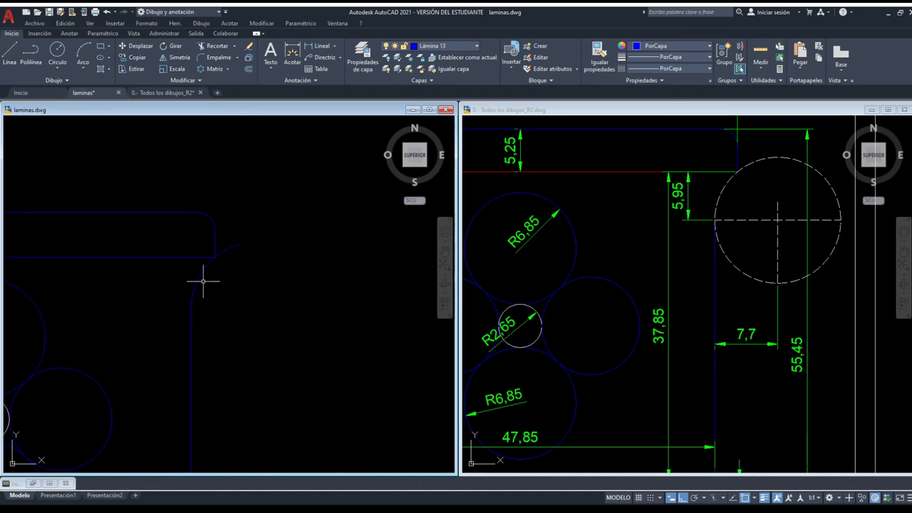
{"action": "left_click", "coordinate": [224, 284]}
{"action": "left_click", "coordinate": [163, 222]}
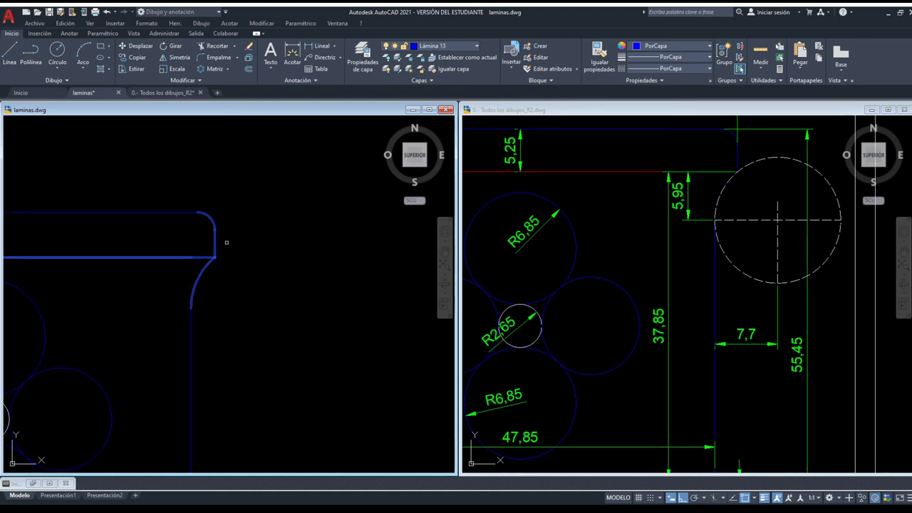
{"action": "key", "text": "Escape"}
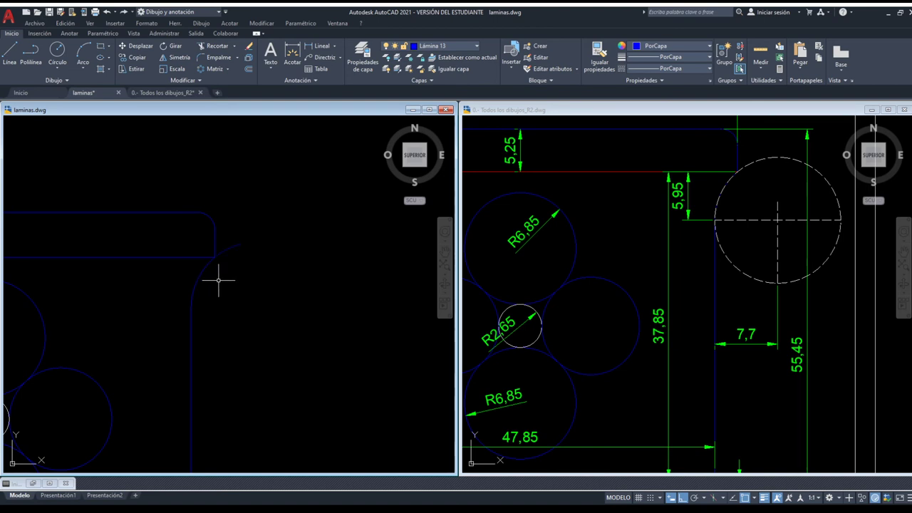
{"action": "key", "text": "ctrl+z"}
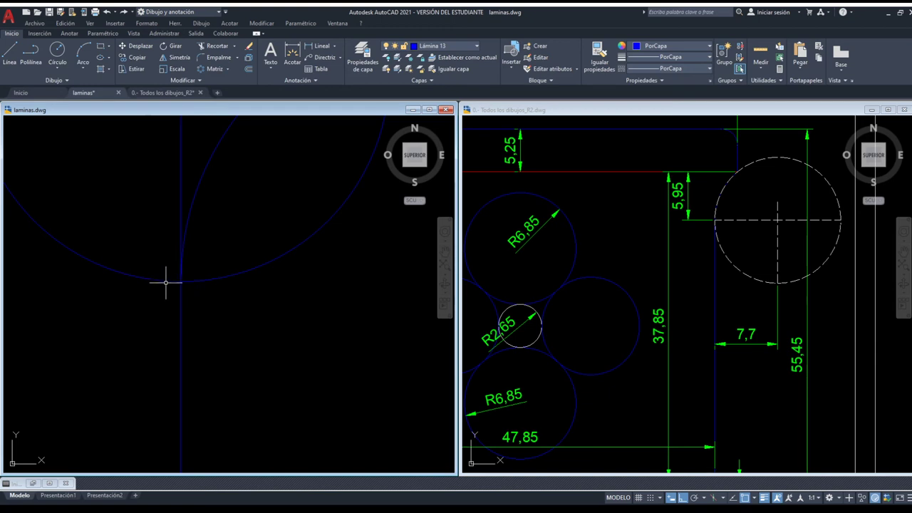
{"action": "scroll", "coordinate": [164, 290], "scroll_direction": "down", "scroll_amount": 3}
{"action": "scroll", "coordinate": [165, 292], "scroll_direction": "up", "scroll_amount": 3}
{"action": "scroll", "coordinate": [166, 292], "scroll_direction": "down", "scroll_amount": 3}
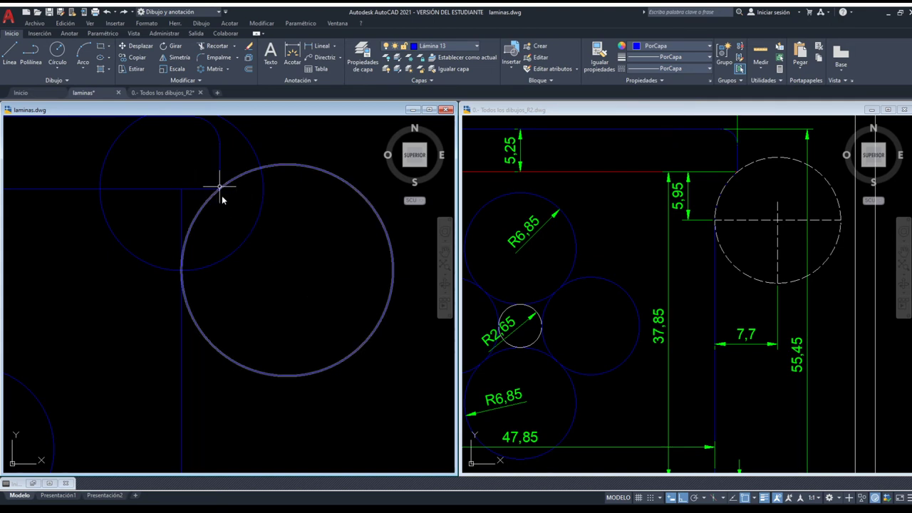
- Trim away the big circle, cut the small circle to an arc, and trim the wall line above it
{"action": "left_click", "coordinate": [300, 400]}
{"action": "left_click", "coordinate": [146, 177]}
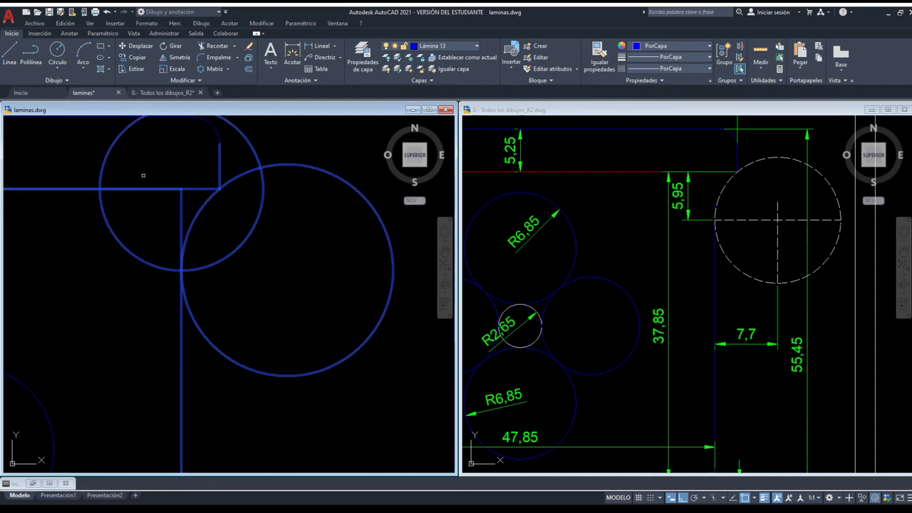
{"action": "left_click", "coordinate": [307, 265]}
{"action": "left_click", "coordinate": [274, 165]}
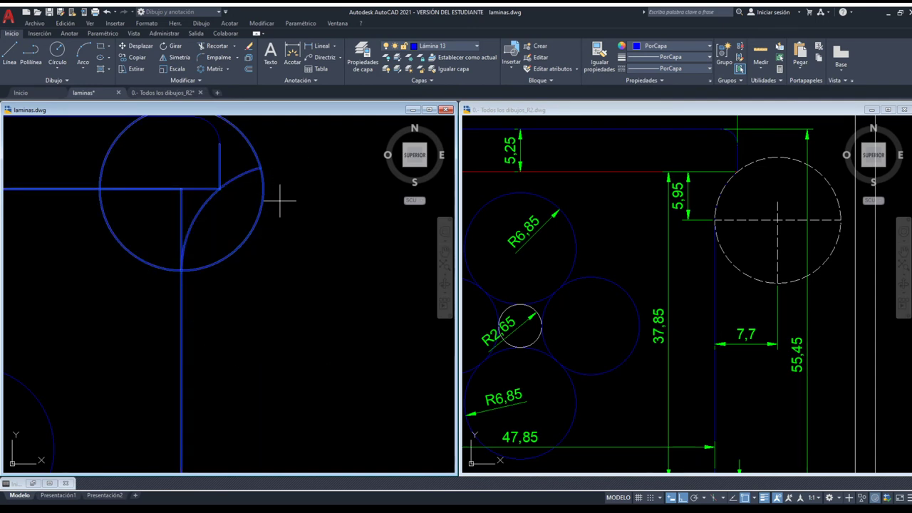
{"action": "left_click", "coordinate": [278, 197]}
{"action": "left_click", "coordinate": [249, 161]}
{"action": "left_click", "coordinate": [181, 204]}
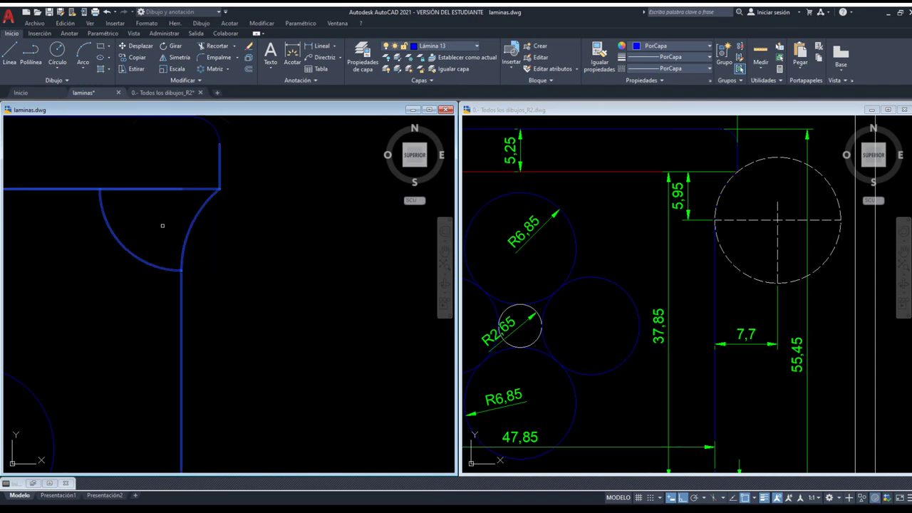
{"action": "key", "text": "Escape"}
- Erase the leftover left quarter arc
{"action": "left_click", "coordinate": [152, 236]}
{"action": "left_click", "coordinate": [107, 258]}
{"action": "key", "text": "Delete"}
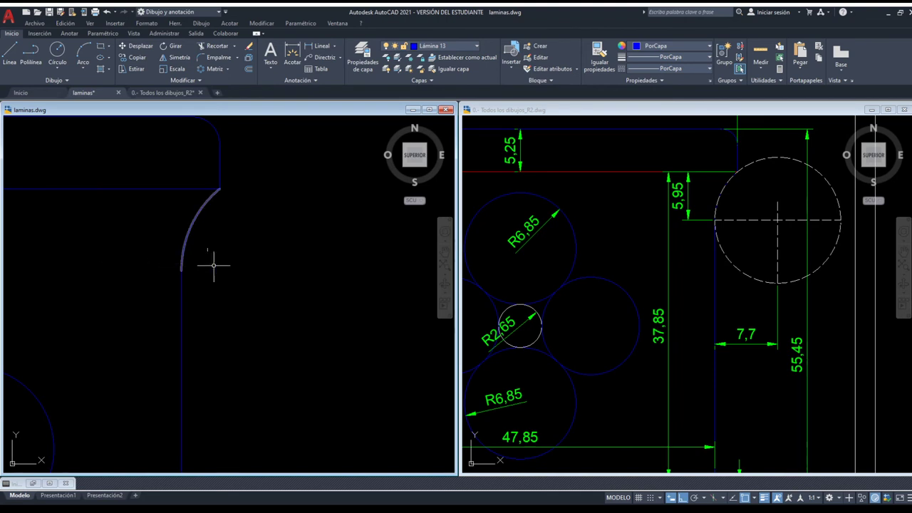
{"action": "scroll", "coordinate": [213, 265], "scroll_direction": "down", "scroll_amount": 4}
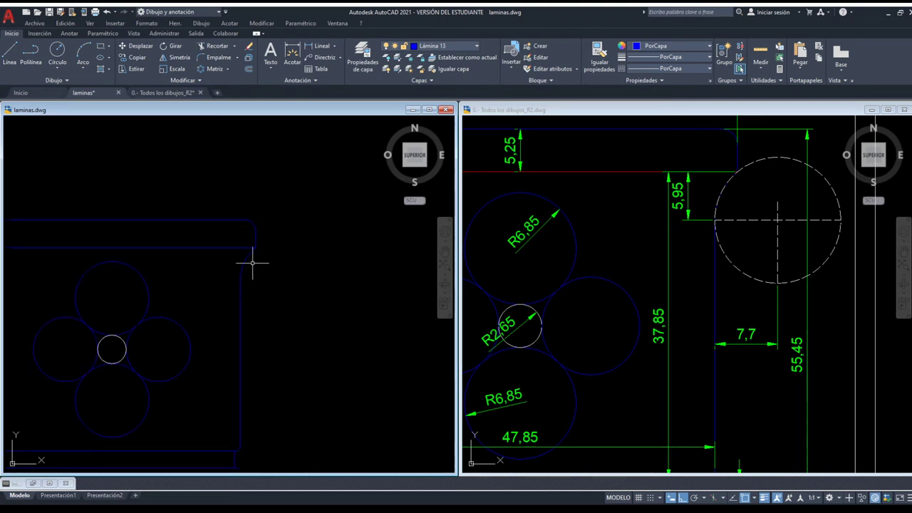
- Inspect the corner arc and the vase outline near the left corner
{"action": "left_click", "coordinate": [248, 258]}
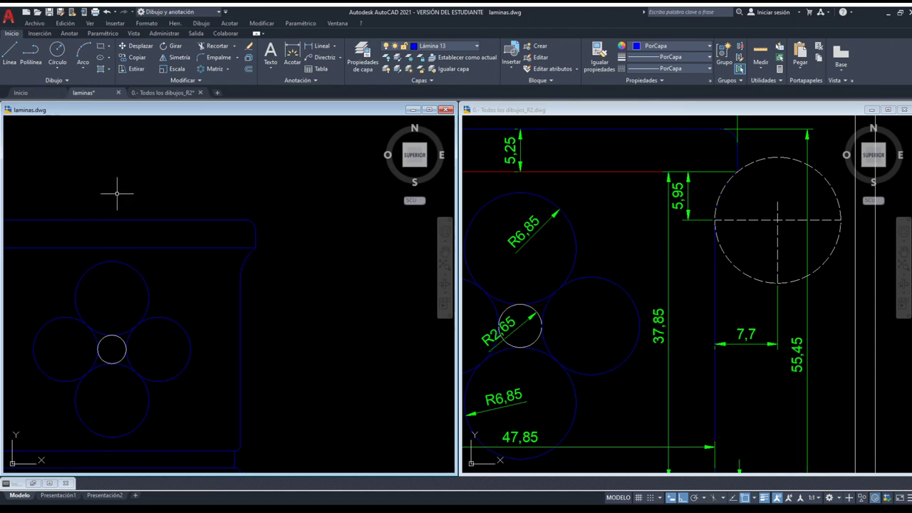
{"action": "middle_click_drag", "start_coordinate": [119, 193], "coordinate": [375, 197]}
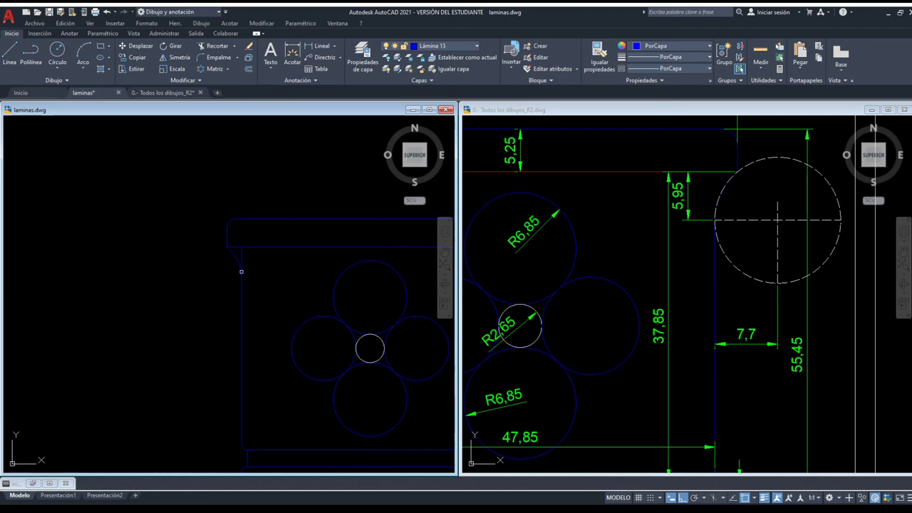
{"action": "left_click_drag", "start_coordinate": [264, 281], "coordinate": [220, 244]}
{"action": "scroll", "coordinate": [244, 255], "scroll_direction": "up", "scroll_amount": 5}
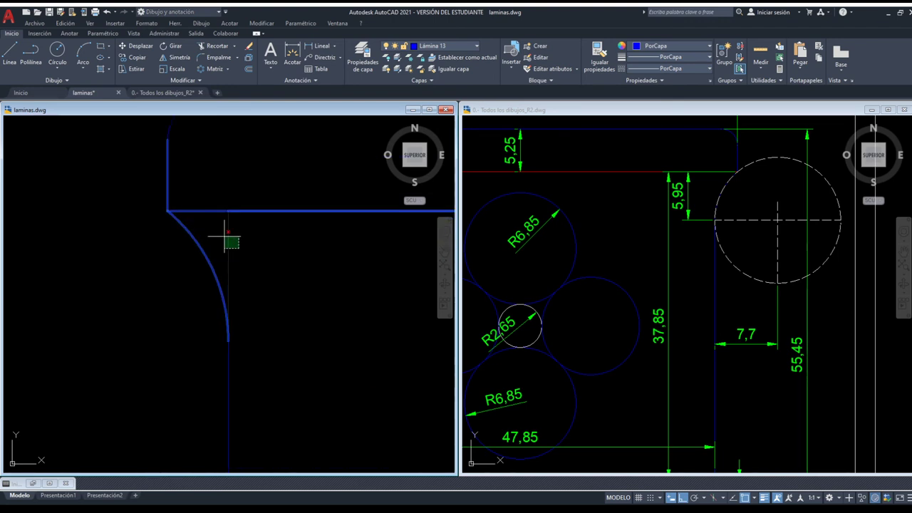
{"action": "key", "text": "Escape"}
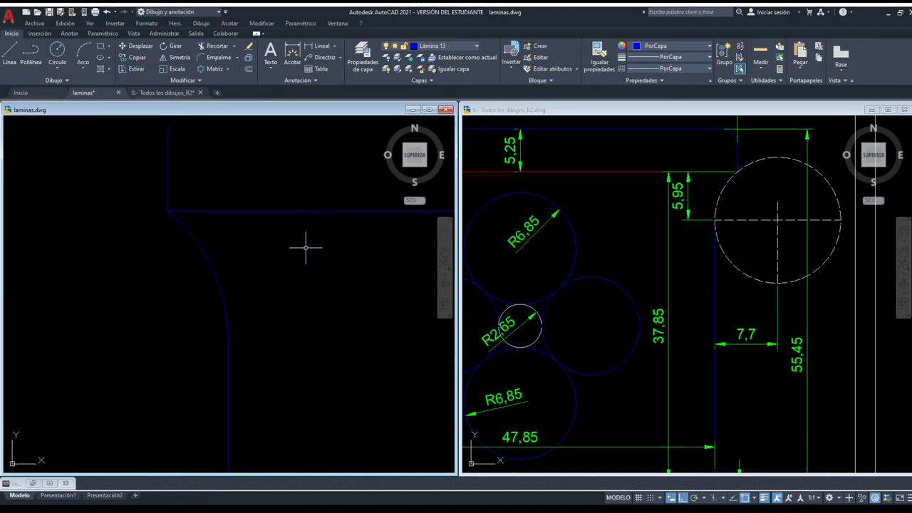
{"action": "scroll", "coordinate": [302, 251], "scroll_direction": "down", "scroll_amount": 2}
{"action": "scroll", "coordinate": [308, 260], "scroll_direction": "down", "scroll_amount": 2}
- Zoom the reference drawing to show the whole dimensioned vase, then return to laminas.dwg
{"action": "scroll", "coordinate": [270, 260], "scroll_direction": "down", "scroll_amount": 2}
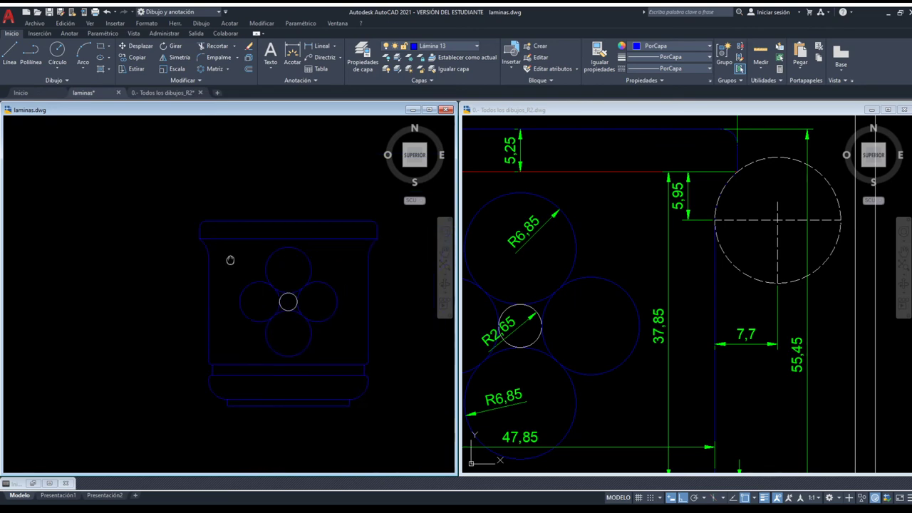
{"action": "left_click", "coordinate": [638, 226]}
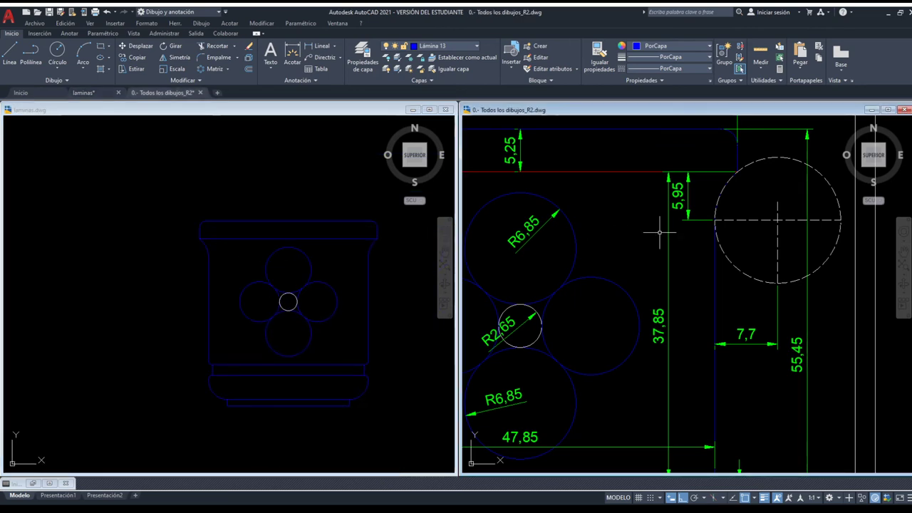
{"action": "scroll", "coordinate": [653, 235], "scroll_direction": "down", "scroll_amount": 2}
{"action": "scroll", "coordinate": [653, 235], "scroll_direction": "down", "scroll_amount": 2}
{"action": "scroll", "coordinate": [653, 235], "scroll_direction": "up", "scroll_amount": 1}
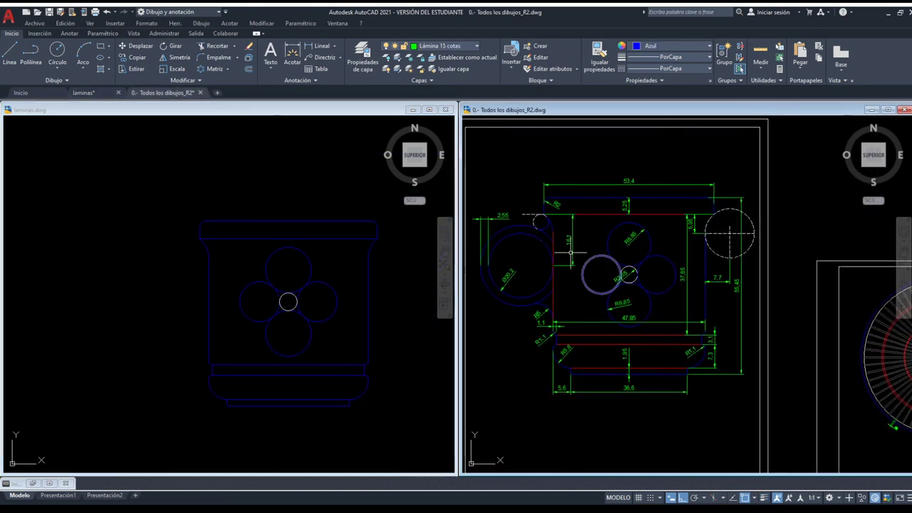
{"action": "scroll", "coordinate": [541, 268], "scroll_direction": "up", "scroll_amount": 2}
{"action": "middle_click_drag", "start_coordinate": [528, 275], "coordinate": [553, 276]}
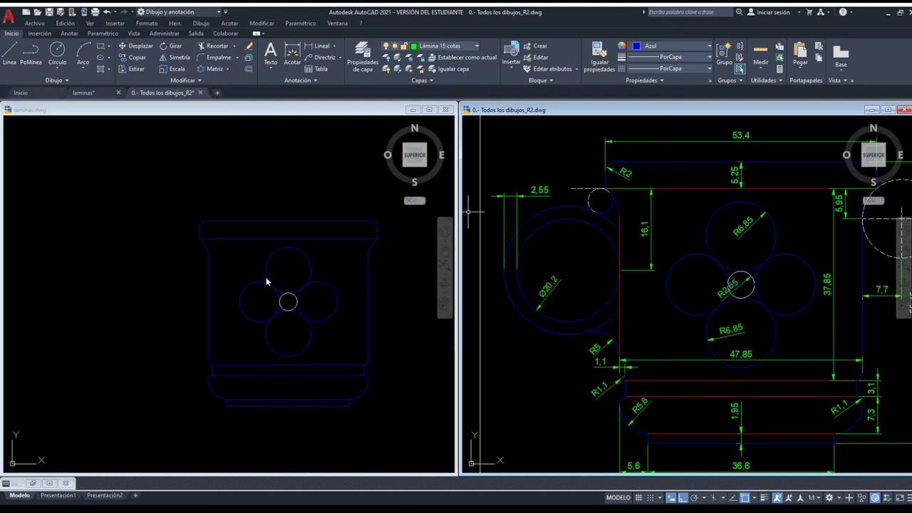
{"action": "left_click", "coordinate": [248, 296]}
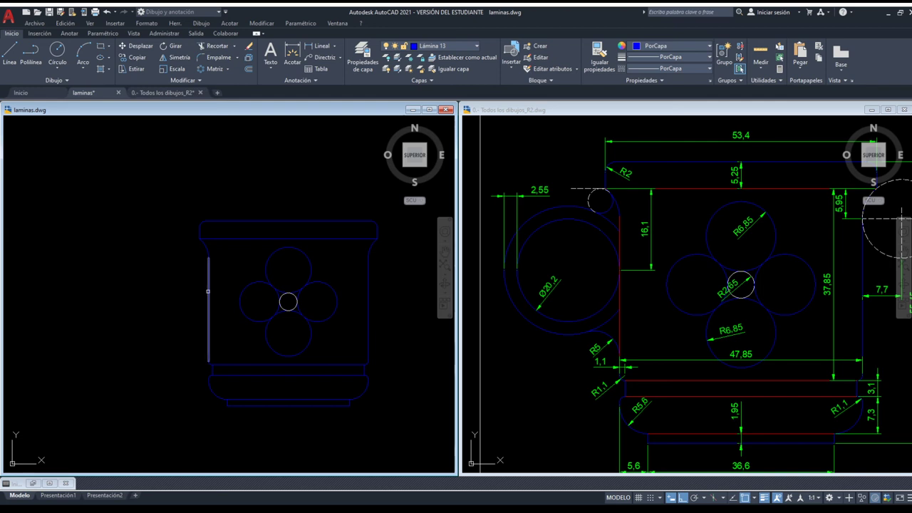
- Offset the vase's left side outward as a vertical construction line
{"action": "left_click", "coordinate": [208, 291]}
{"action": "left_click", "coordinate": [139, 282]}
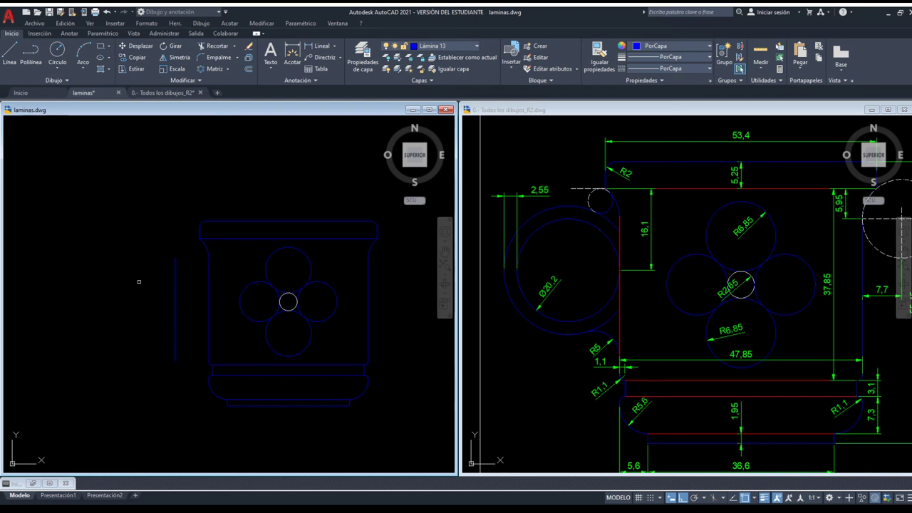
{"action": "key", "text": "Escape"}
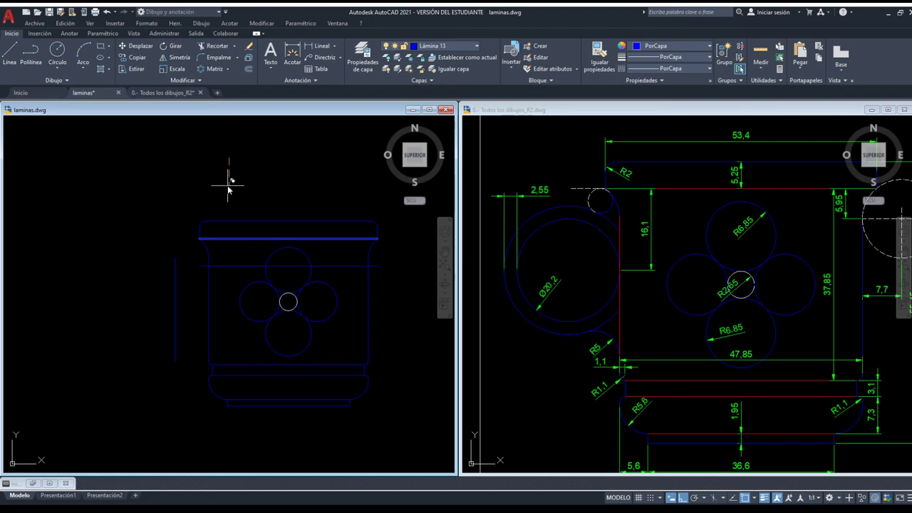
{"action": "key", "text": "ctrl+z"}
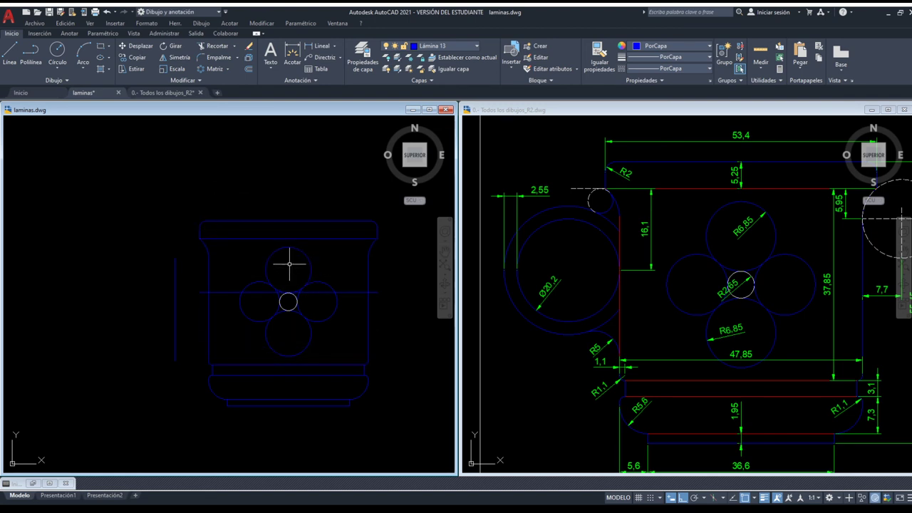
- Move the horizontal axis line left and centre a circle where the guide lines cross
{"action": "left_click", "coordinate": [238, 298]}
{"action": "key", "text": "Return"}
{"action": "left_click", "coordinate": [261, 183]}
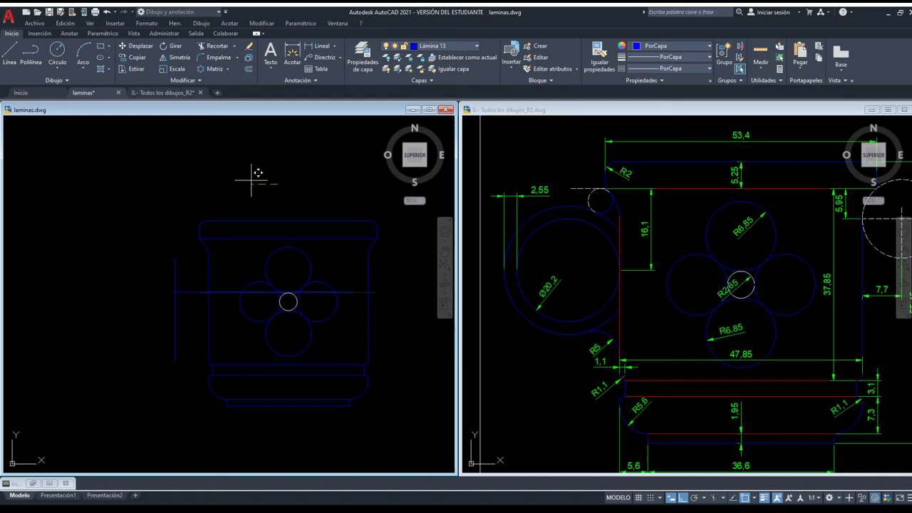
{"action": "left_click", "coordinate": [214, 180]}
{"action": "left_click", "coordinate": [224, 293]}
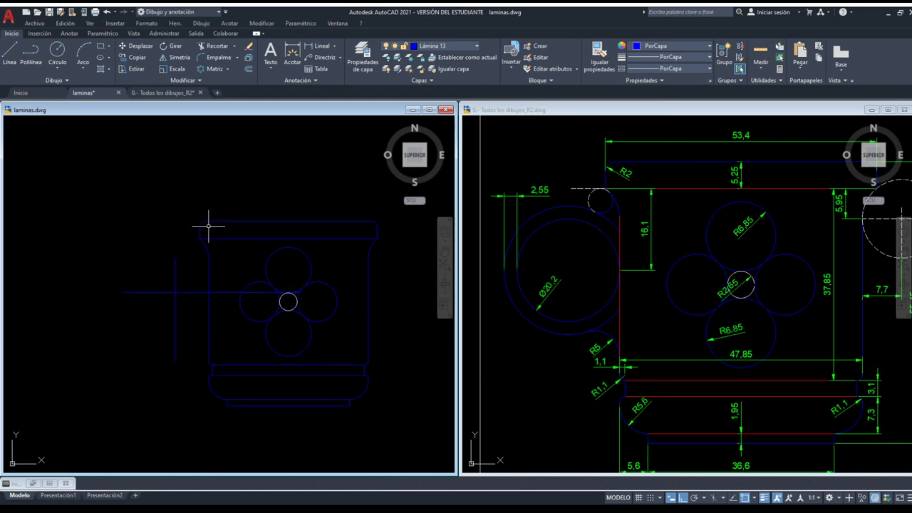
{"action": "left_click", "coordinate": [175, 291]}
- Erase the two construction axis lines
{"action": "scroll", "coordinate": [184, 308], "scroll_direction": "up", "scroll_amount": 2}
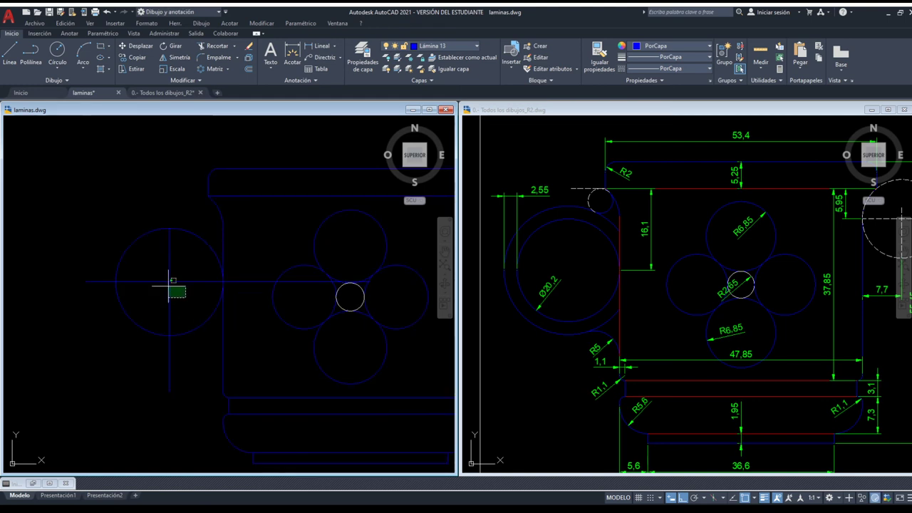
{"action": "left_click", "coordinate": [169, 287]}
{"action": "key", "text": "Delete"}
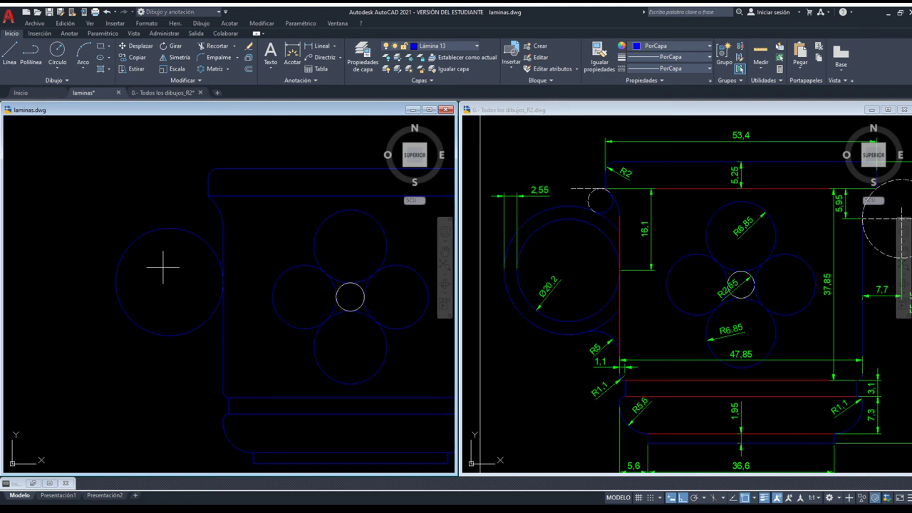
- Offset the handle circle outward to form a concentric outer ring
{"action": "left_click", "coordinate": [148, 231]}
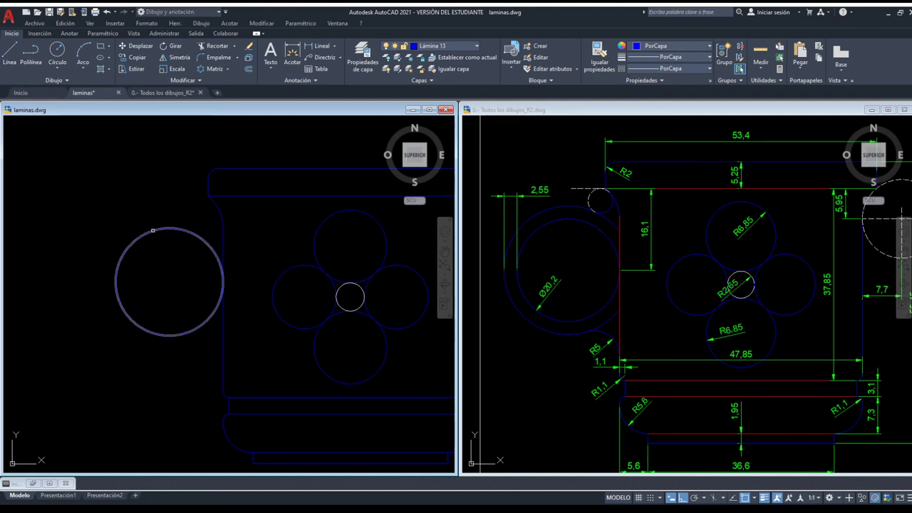
{"action": "left_click", "coordinate": [143, 214]}
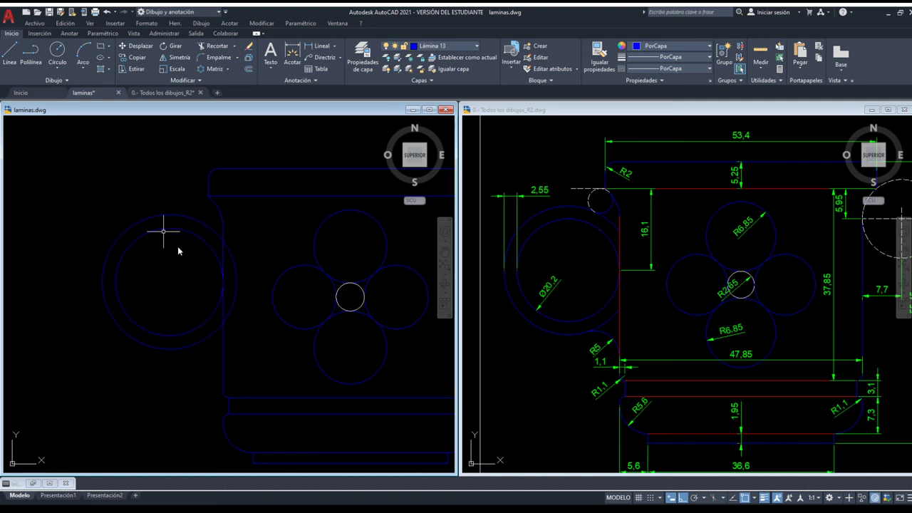
{"action": "left_click", "coordinate": [250, 318]}
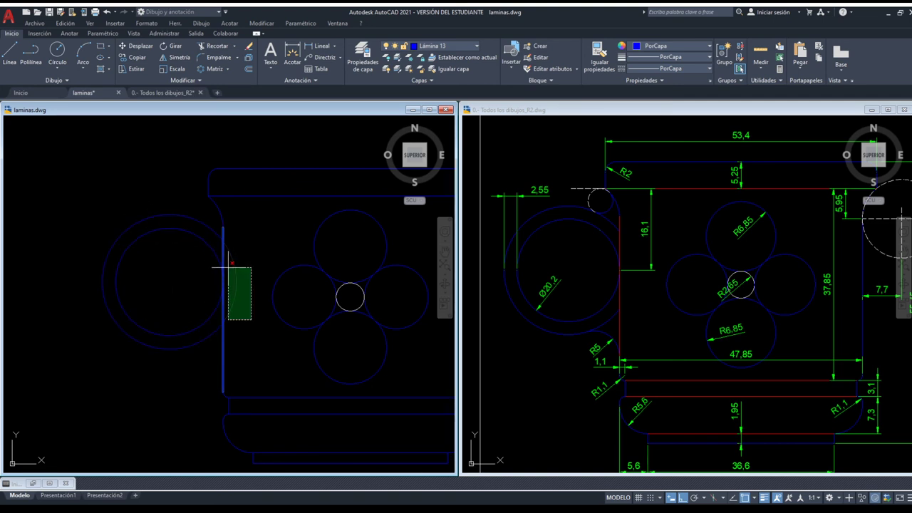
{"action": "left_click", "coordinate": [211, 251]}
{"action": "key", "text": "Escape"}
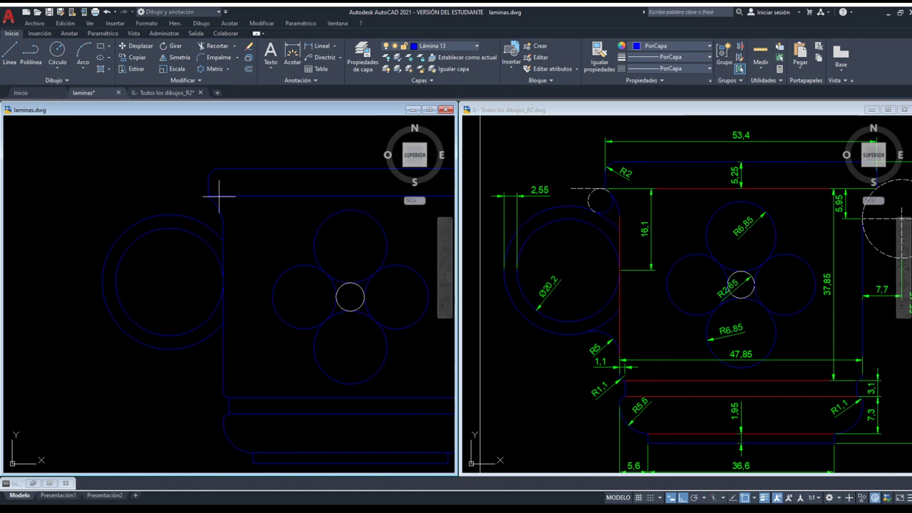
{"action": "scroll", "coordinate": [189, 196], "scroll_direction": "up", "scroll_amount": 5}
{"action": "scroll", "coordinate": [203, 201], "scroll_direction": "up", "scroll_amount": 2}
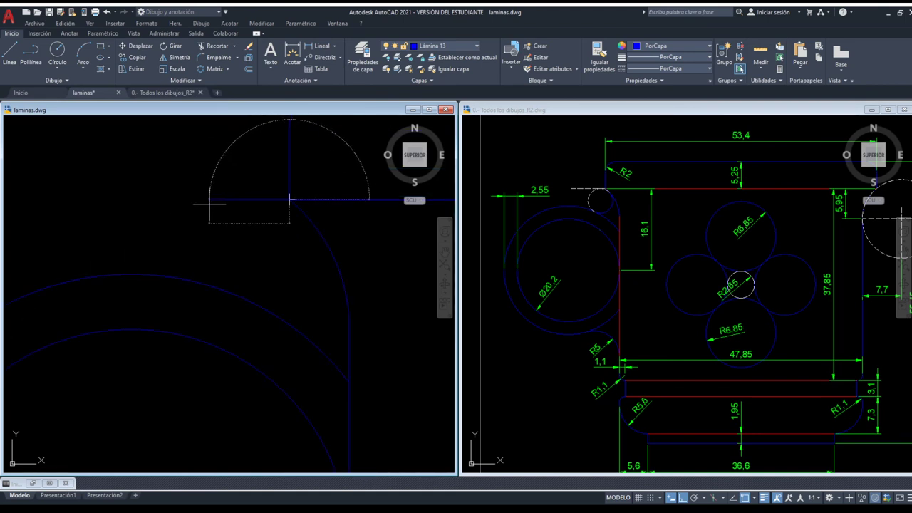
- Zoom into the R2 circle in the reference drawing, then return to laminas.dwg
{"action": "key", "text": "Escape"}
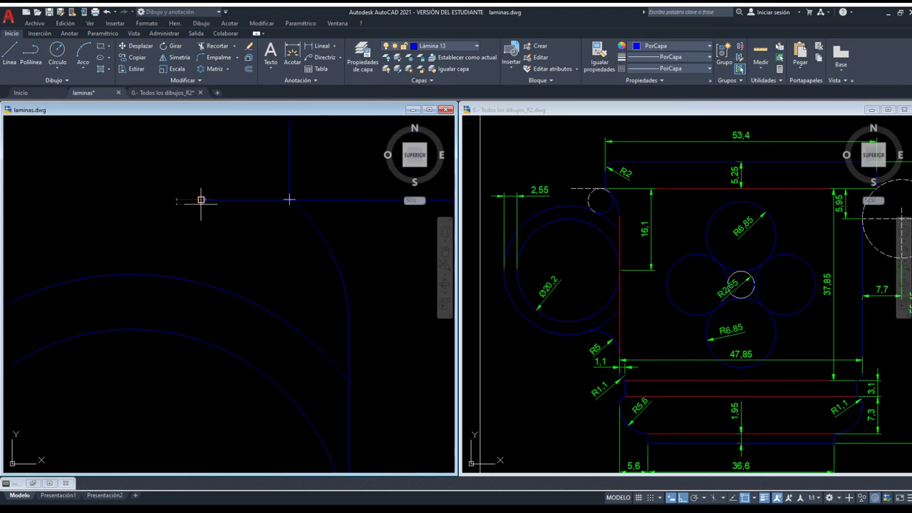
{"action": "left_click", "coordinate": [588, 200]}
{"action": "scroll", "coordinate": [604, 193], "scroll_direction": "up", "scroll_amount": 8}
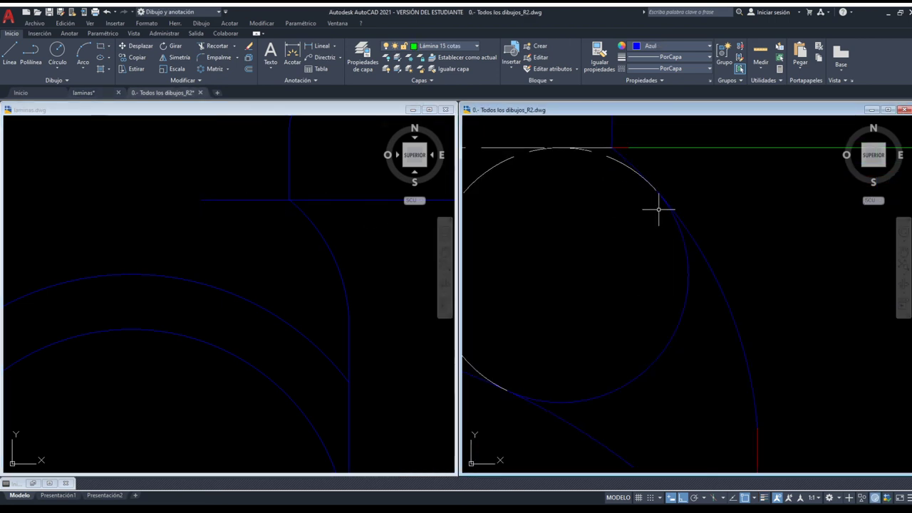
{"action": "scroll", "coordinate": [657, 206], "scroll_direction": "down", "scroll_amount": 5}
{"action": "scroll", "coordinate": [657, 206], "scroll_direction": "down", "scroll_amount": 1}
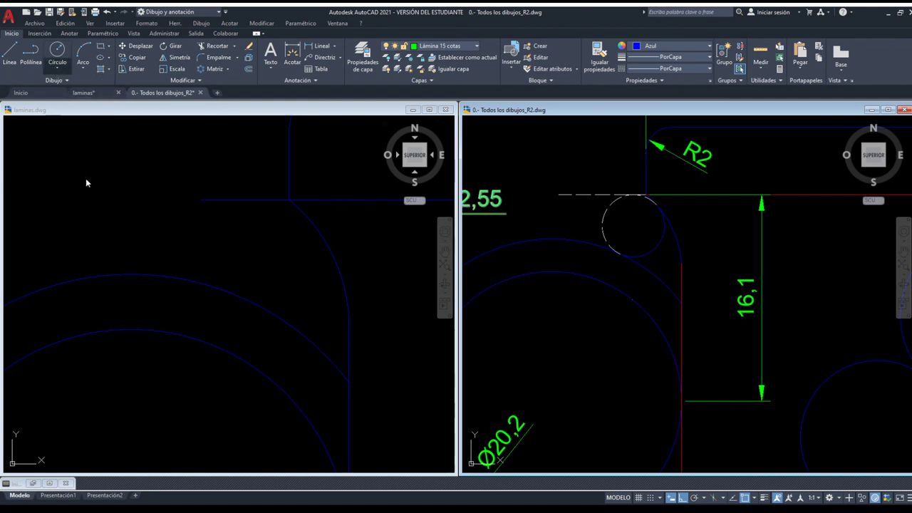
{"action": "left_click", "coordinate": [244, 205]}
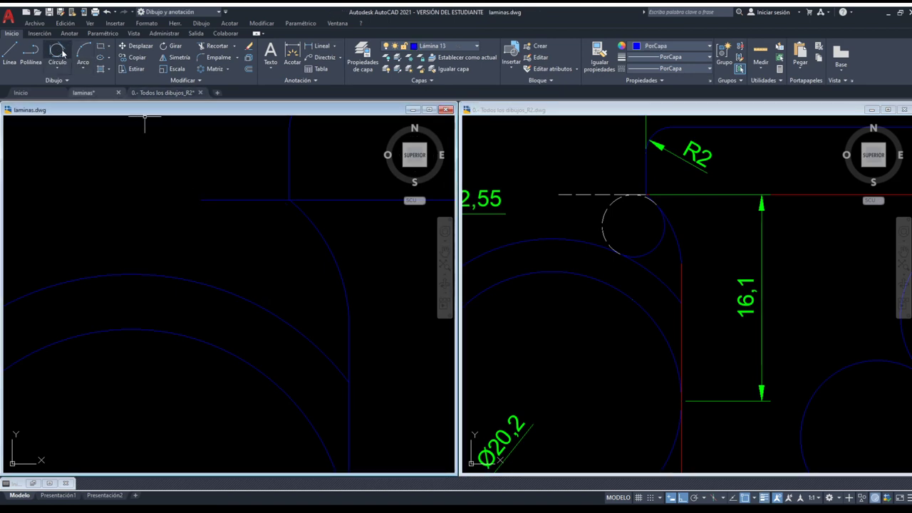
- Draw the small R2 circle at the vase's upper-left rim corner
{"action": "left_click", "coordinate": [63, 54]}
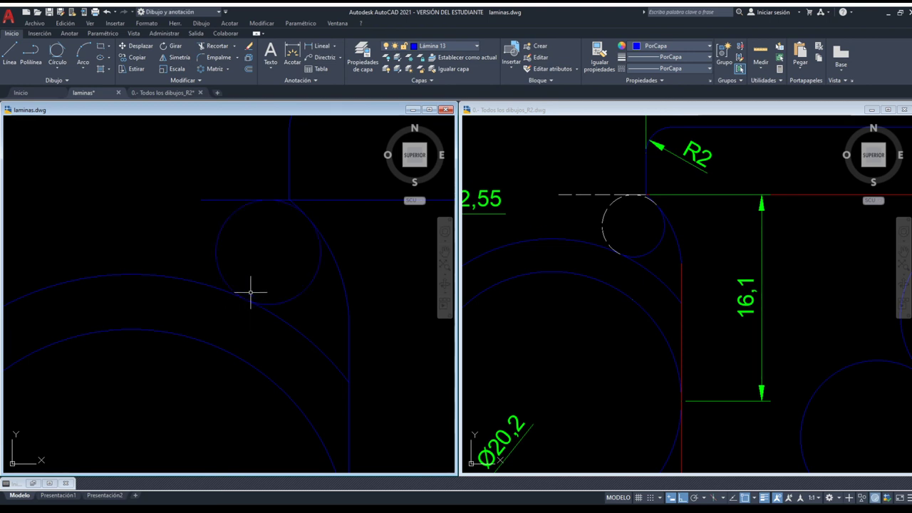
{"action": "scroll", "coordinate": [259, 279], "scroll_direction": "down", "scroll_amount": 2}
{"action": "scroll", "coordinate": [257, 275], "scroll_direction": "down", "scroll_amount": 3}
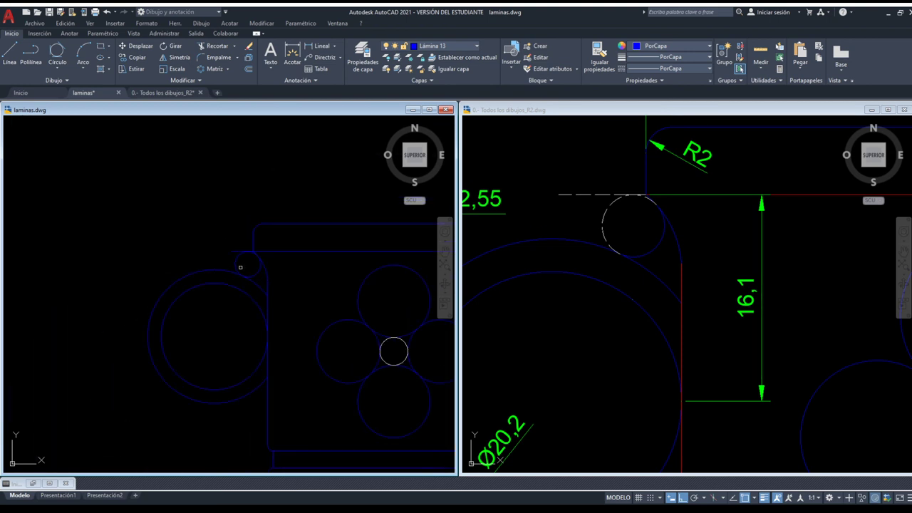
{"action": "scroll", "coordinate": [238, 264], "scroll_direction": "down", "scroll_amount": 2}
{"action": "middle_click_drag", "start_coordinate": [201, 279], "coordinate": [186, 279]}
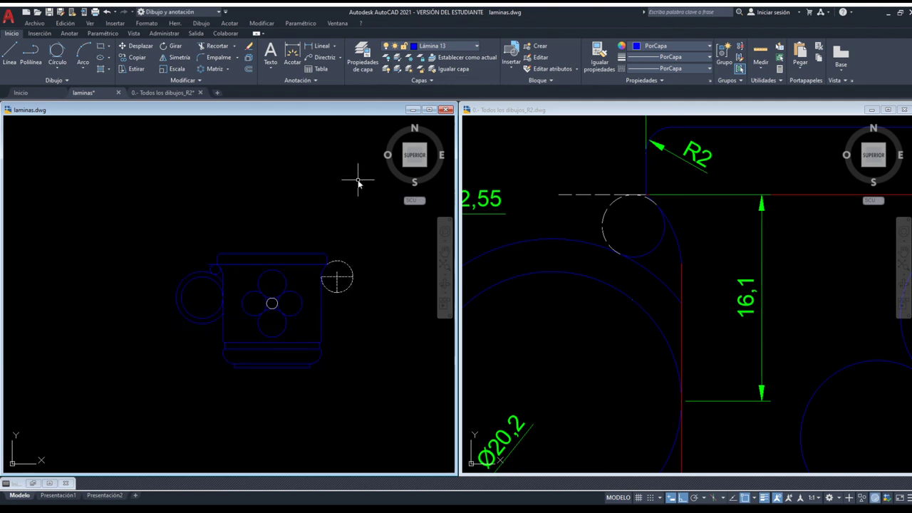
{"action": "scroll", "coordinate": [358, 281], "scroll_direction": "up", "scroll_amount": 5}
{"action": "scroll", "coordinate": [364, 299], "scroll_direction": "down", "scroll_amount": 4}
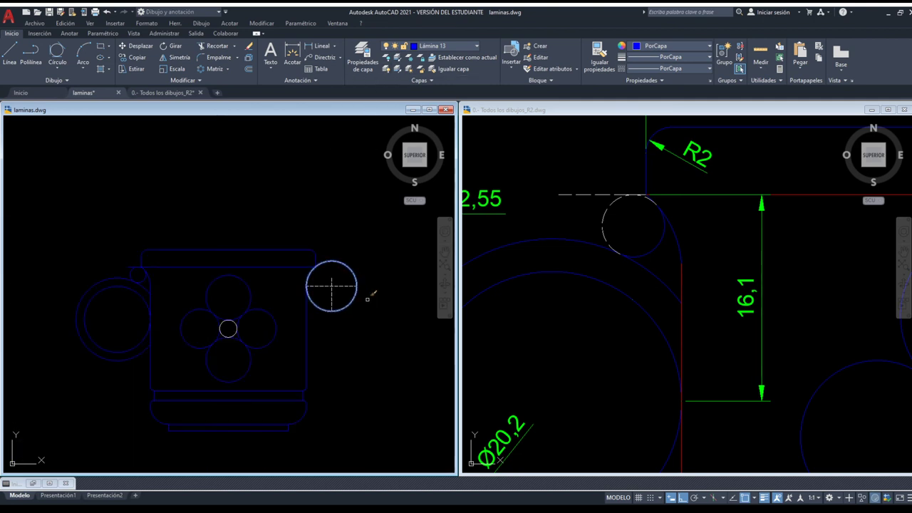
{"action": "scroll", "coordinate": [136, 259], "scroll_direction": "up", "scroll_amount": 4}
{"action": "left_click", "coordinate": [144, 262]}
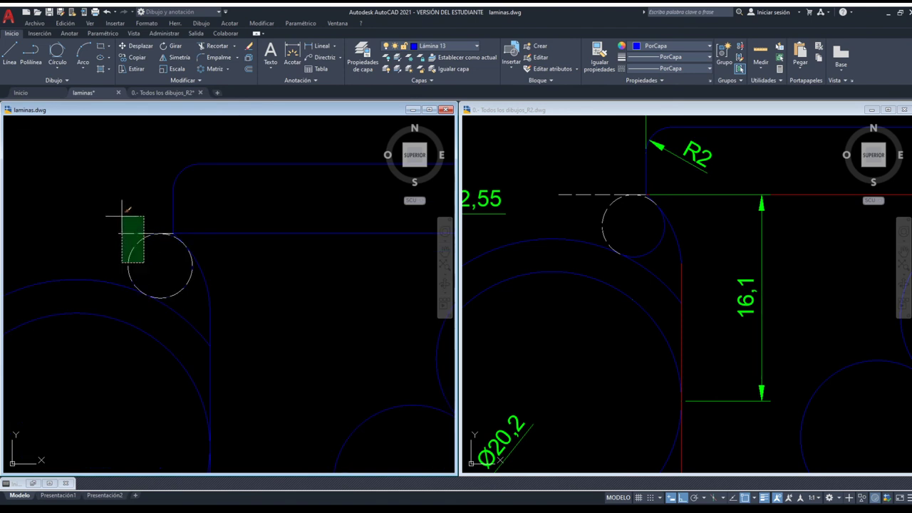
- Add another circle near the rim and inspect the rim outline, circle and arcs
{"action": "left_click", "coordinate": [122, 215]}
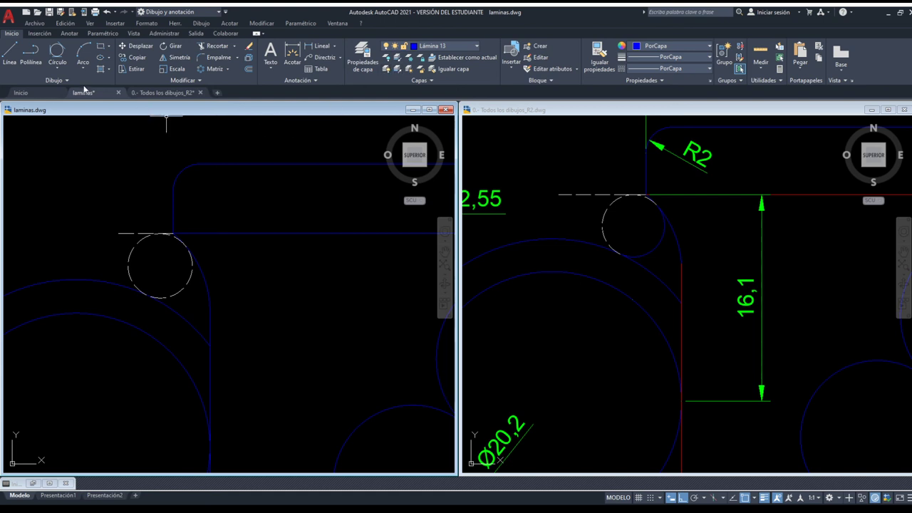
{"action": "left_click", "coordinate": [56, 54]}
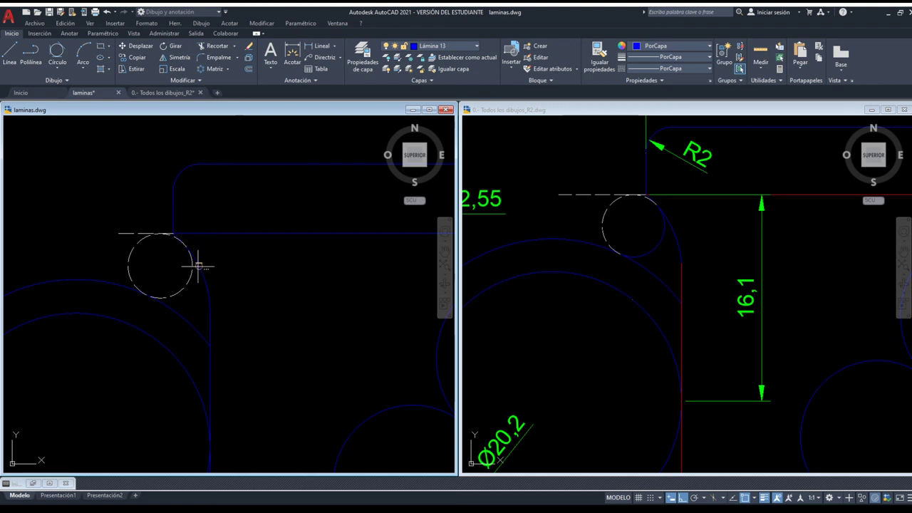
{"action": "left_click", "coordinate": [123, 285]}
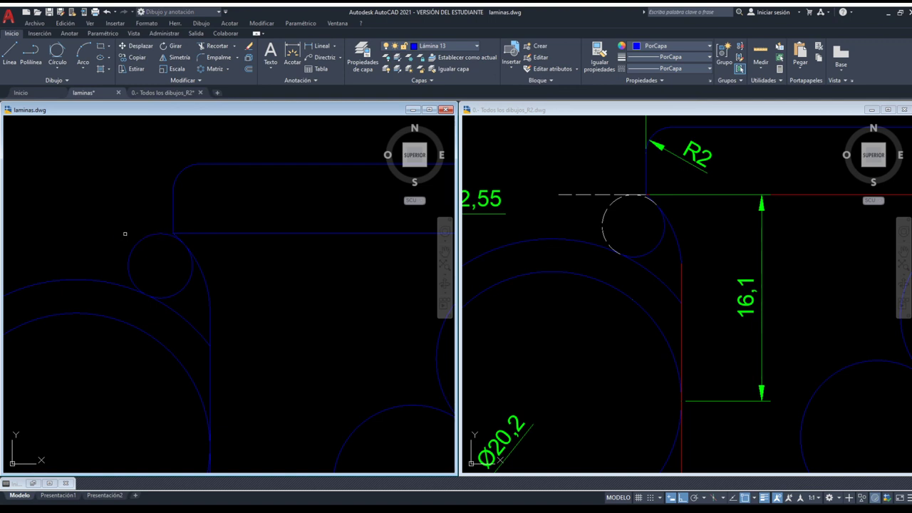
{"action": "left_click", "coordinate": [246, 324]}
{"action": "left_click", "coordinate": [136, 252]}
{"action": "scroll", "coordinate": [136, 250], "scroll_direction": "up", "scroll_amount": 2}
{"action": "left_click", "coordinate": [163, 255]}
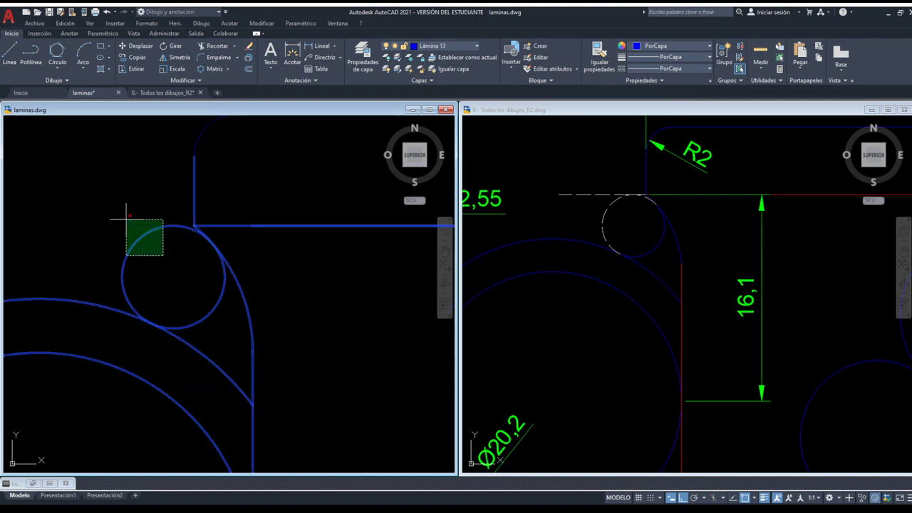
{"action": "key", "text": "Escape"}
{"action": "key", "text": "Escape"}
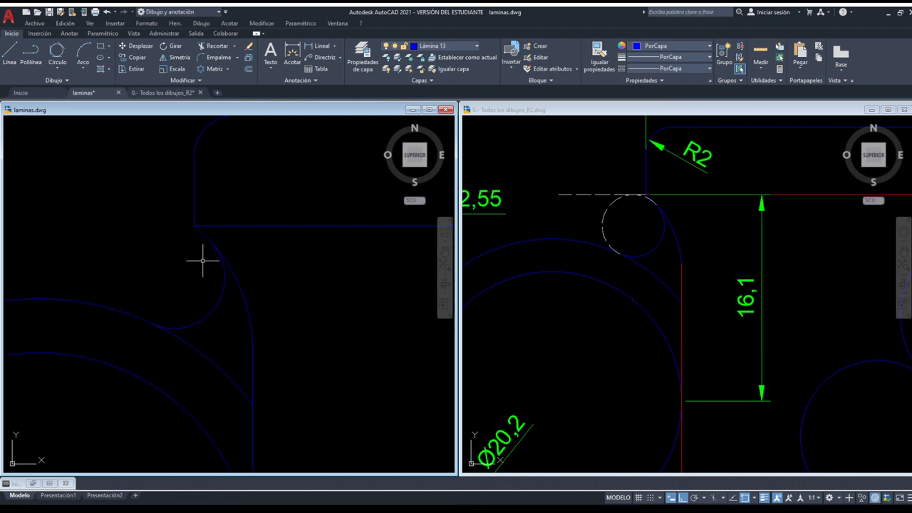
- Zoom out in laminas.dwg and bring up the full reference vase drawing
{"action": "scroll", "coordinate": [199, 263], "scroll_direction": "down", "scroll_amount": 3}
{"action": "scroll", "coordinate": [184, 249], "scroll_direction": "down", "scroll_amount": 2}
{"action": "scroll", "coordinate": [179, 240], "scroll_direction": "down", "scroll_amount": 2}
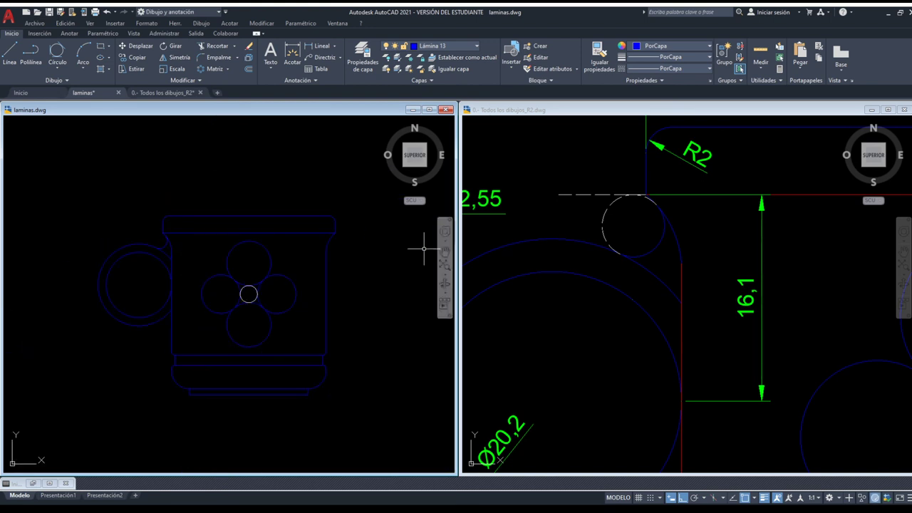
{"action": "left_click", "coordinate": [545, 175]}
{"action": "scroll", "coordinate": [545, 175], "scroll_direction": "down", "scroll_amount": 5}
- In laminas.dwg, select the vase's three base horizontal lines and its top rim line
{"action": "scroll", "coordinate": [531, 187], "scroll_direction": "up", "scroll_amount": 4}
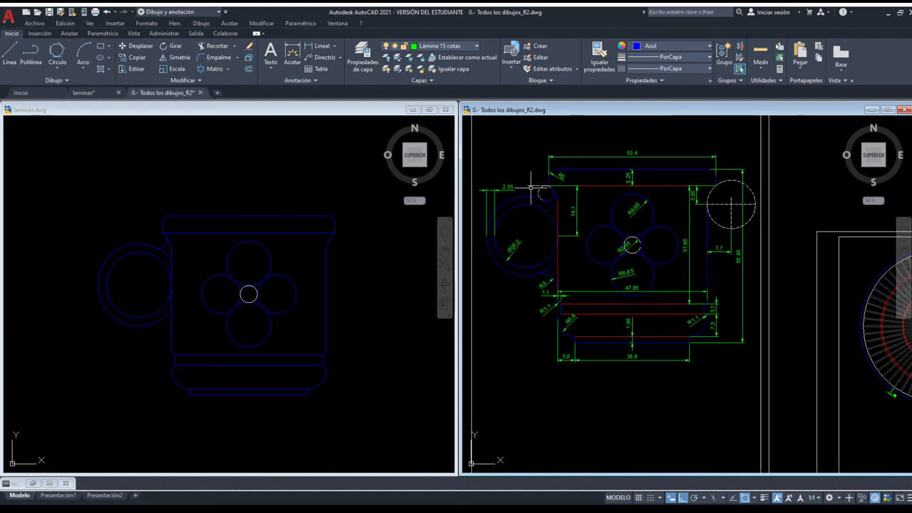
{"action": "left_click", "coordinate": [381, 395]}
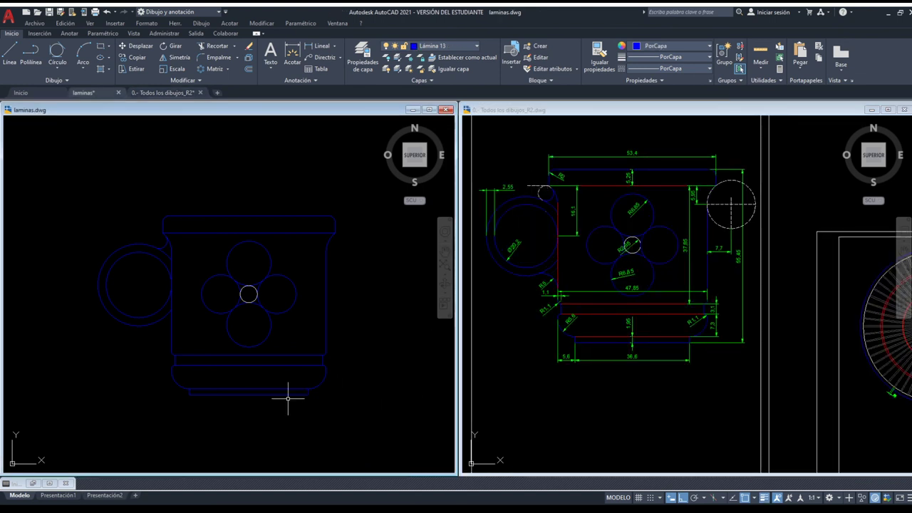
{"action": "scroll", "coordinate": [272, 394], "scroll_direction": "up", "scroll_amount": 3}
{"action": "left_click_drag", "start_coordinate": [310, 386], "coordinate": [280, 285]}
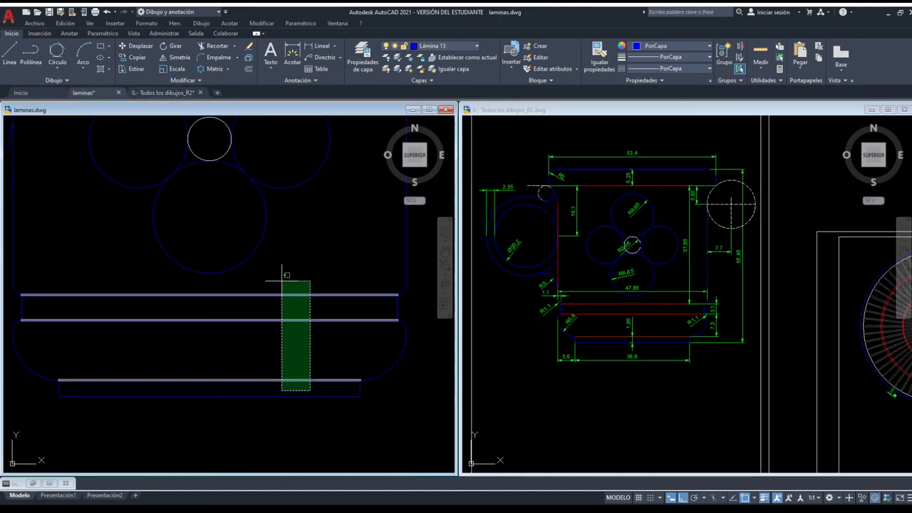
{"action": "scroll", "coordinate": [286, 352], "scroll_direction": "down", "scroll_amount": 2}
{"action": "scroll", "coordinate": [190, 280], "scroll_direction": "down", "scroll_amount": 2}
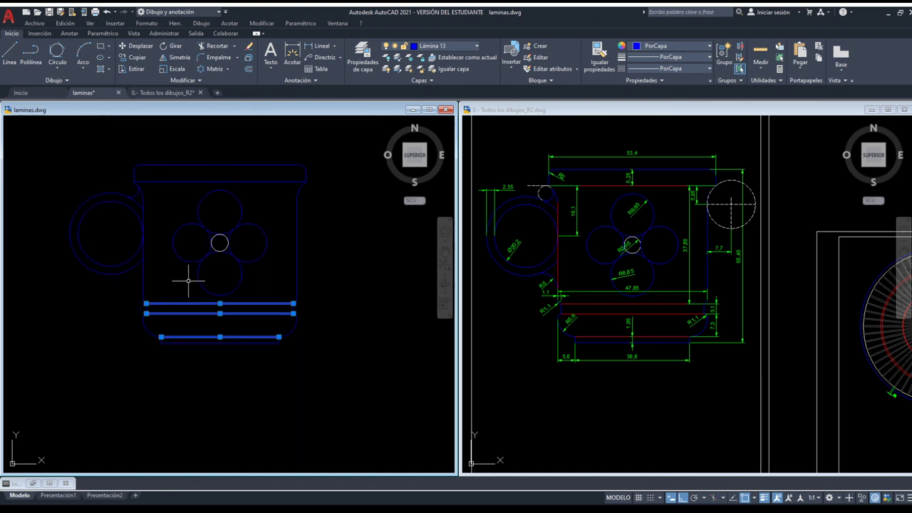
{"action": "middle_click_drag", "start_coordinate": [190, 281], "coordinate": [240, 319]}
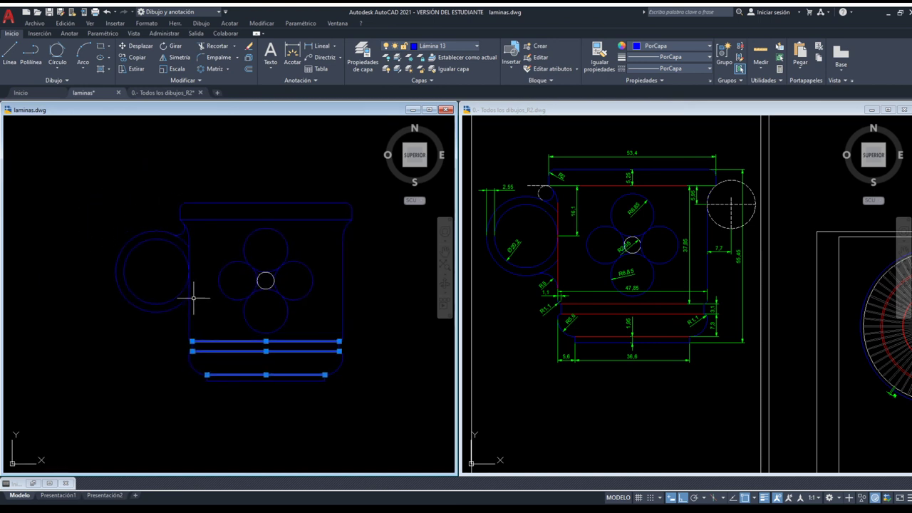
{"action": "left_click", "coordinate": [235, 219]}
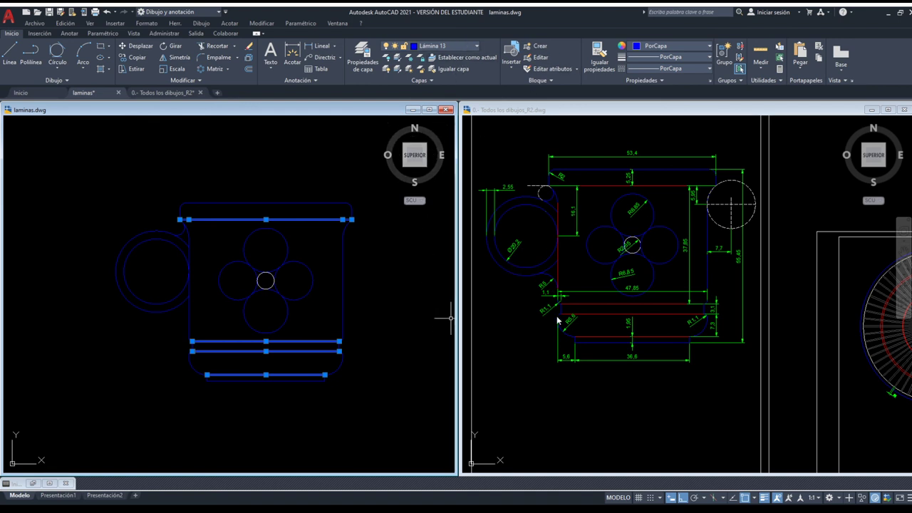
- Set the selected lines' colour to red (Rojo), then clear the selection
{"action": "left_click", "coordinate": [653, 45]}
{"action": "left_click", "coordinate": [650, 72]}
{"action": "key", "text": "Escape"}
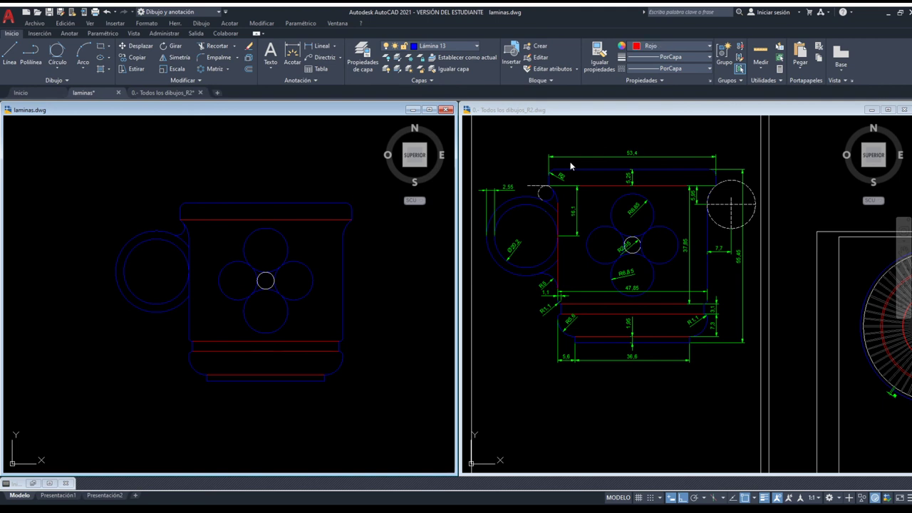
{"action": "scroll", "coordinate": [249, 305], "scroll_direction": "up", "scroll_amount": 2}
{"action": "scroll", "coordinate": [181, 316], "scroll_direction": "up", "scroll_amount": 2}
{"action": "scroll", "coordinate": [181, 316], "scroll_direction": "up", "scroll_amount": 3}
- Compare with the reference, then check the handle circle, arcs and left wall line in laminas.dwg
{"action": "left_click", "coordinate": [573, 254]}
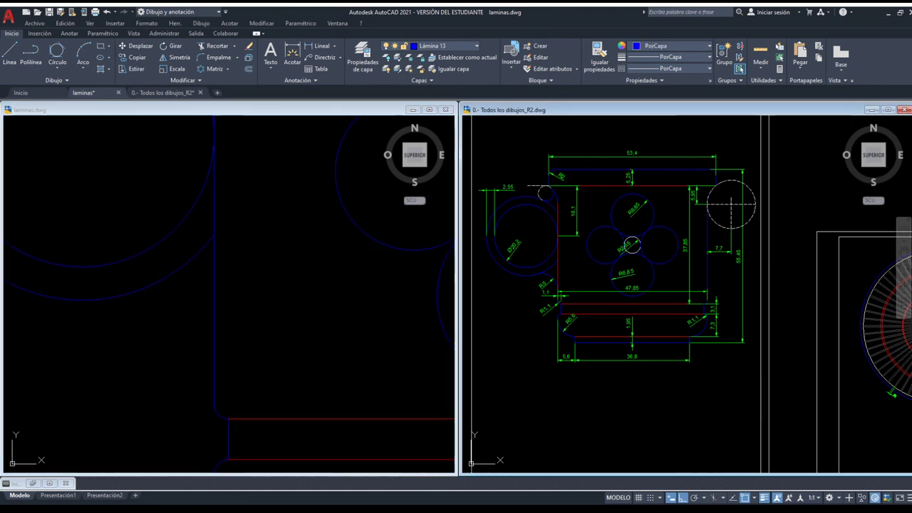
{"action": "scroll", "coordinate": [533, 289], "scroll_direction": "up", "scroll_amount": 3}
{"action": "scroll", "coordinate": [533, 297], "scroll_direction": "up", "scroll_amount": 1}
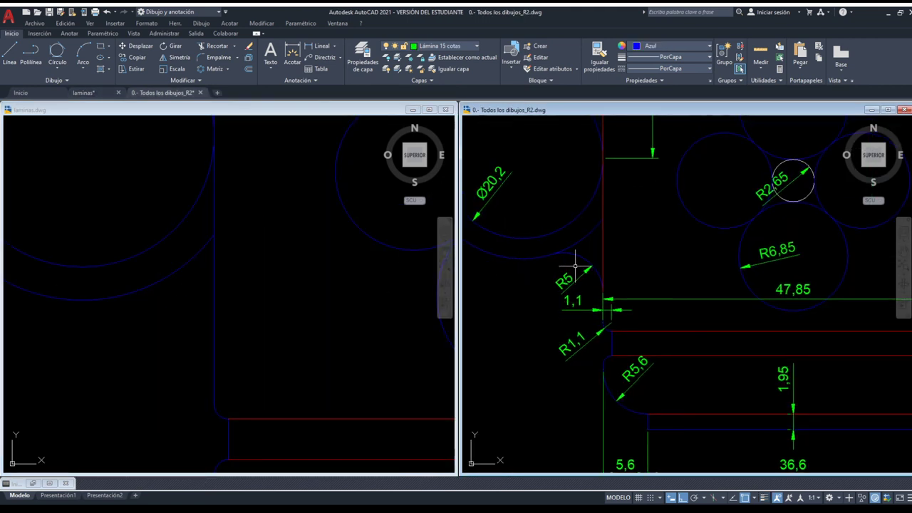
{"action": "left_click", "coordinate": [261, 298]}
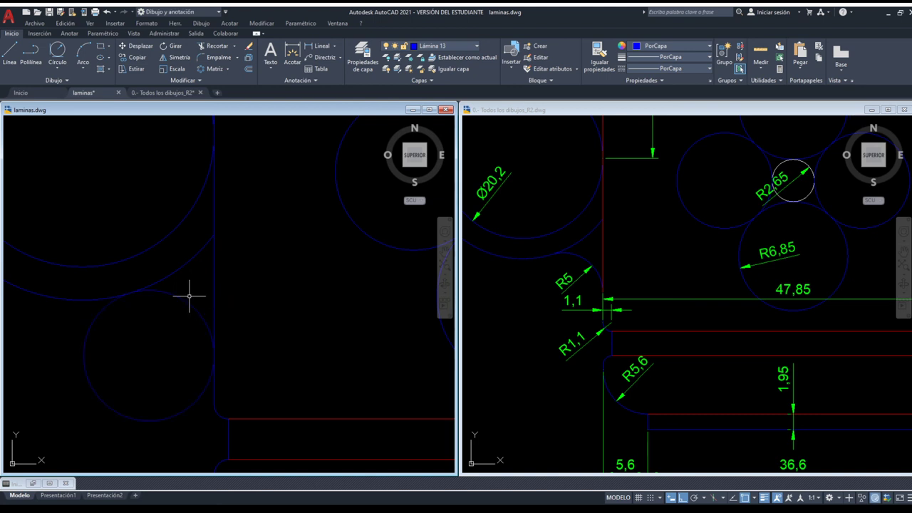
{"action": "left_click", "coordinate": [233, 381]}
{"action": "left_click", "coordinate": [167, 280]}
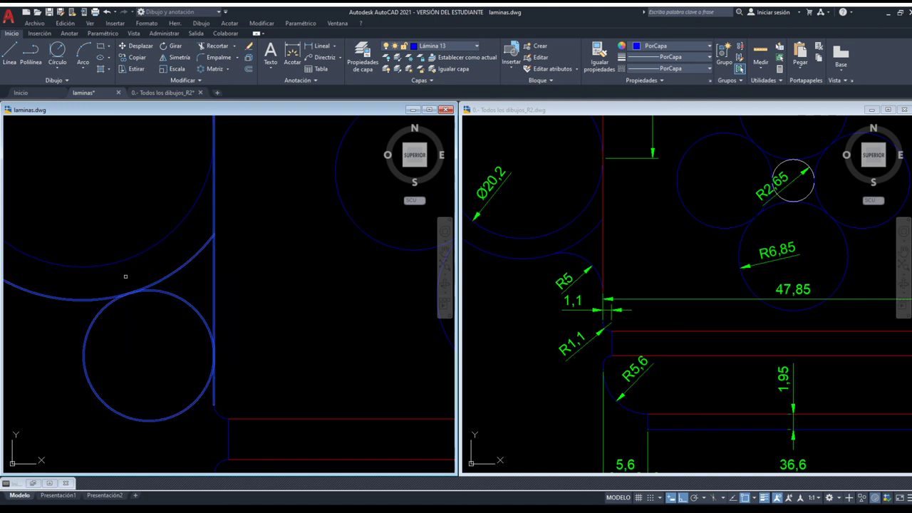
{"action": "key", "text": "Escape"}
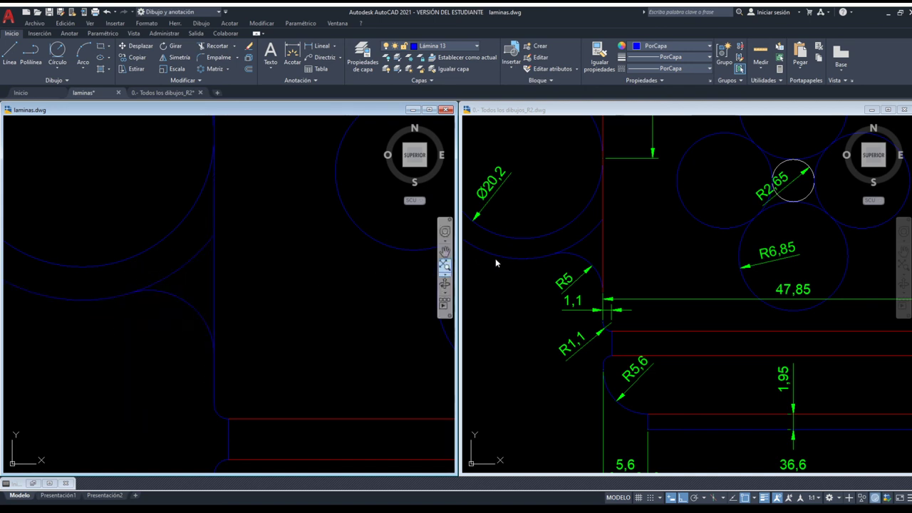
{"action": "left_click", "coordinate": [212, 285]}
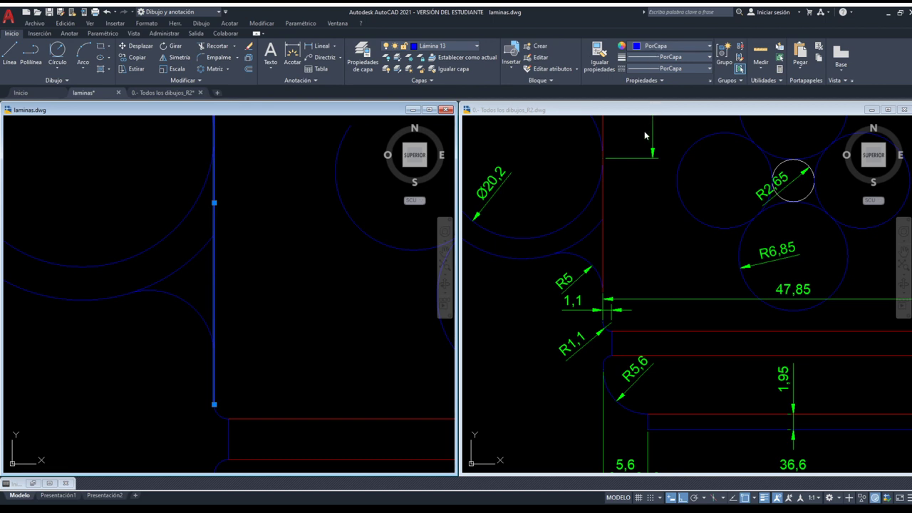
{"action": "key", "text": "Escape"}
- Re-centre the cup in laminas.dwg and review the circles in the reference drawing
{"action": "scroll", "coordinate": [245, 260], "scroll_direction": "down", "scroll_amount": 2}
{"action": "scroll", "coordinate": [273, 258], "scroll_direction": "down", "scroll_amount": 2}
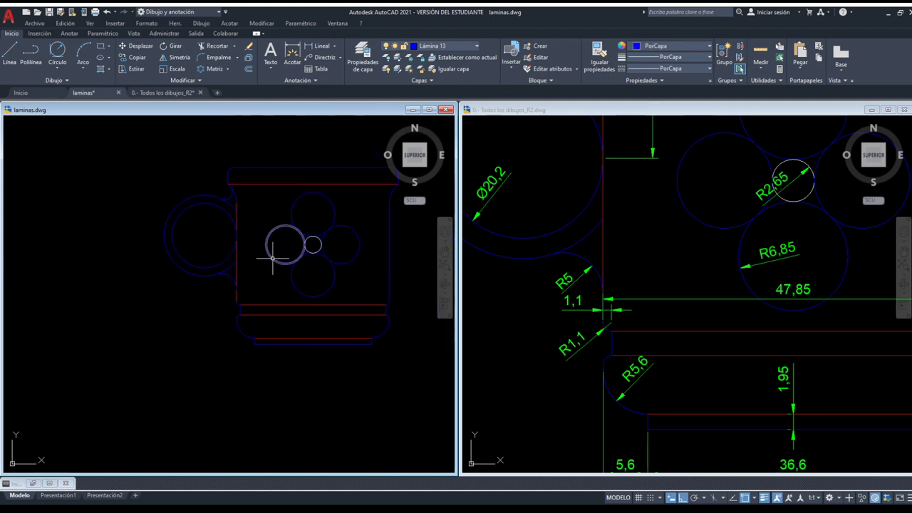
{"action": "middle_click_drag", "start_coordinate": [273, 258], "coordinate": [238, 264]}
{"action": "left_click", "coordinate": [643, 230]}
{"action": "scroll", "coordinate": [631, 241], "scroll_direction": "down", "scroll_amount": 2}
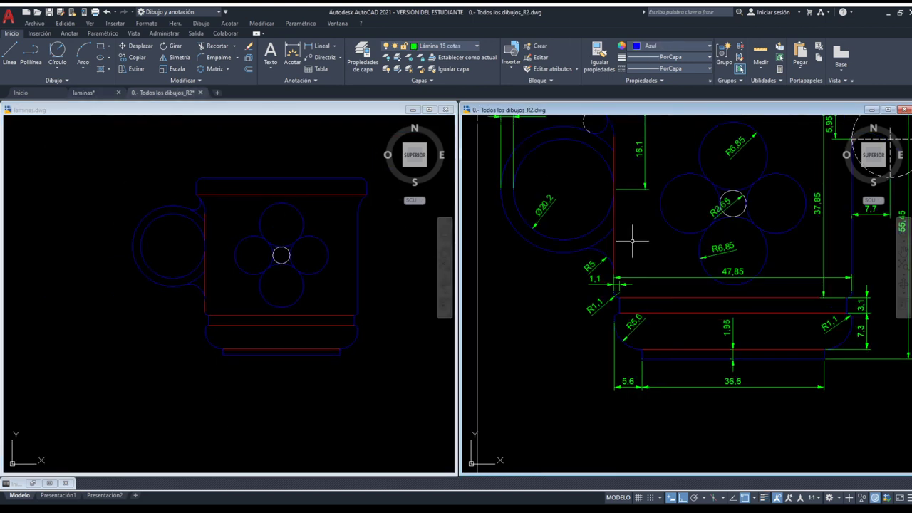
{"action": "scroll", "coordinate": [632, 242], "scroll_direction": "down", "scroll_amount": 2}
{"action": "scroll", "coordinate": [641, 264], "scroll_direction": "down", "scroll_amount": 1}
{"action": "scroll", "coordinate": [478, 237], "scroll_direction": "up", "scroll_amount": 1}
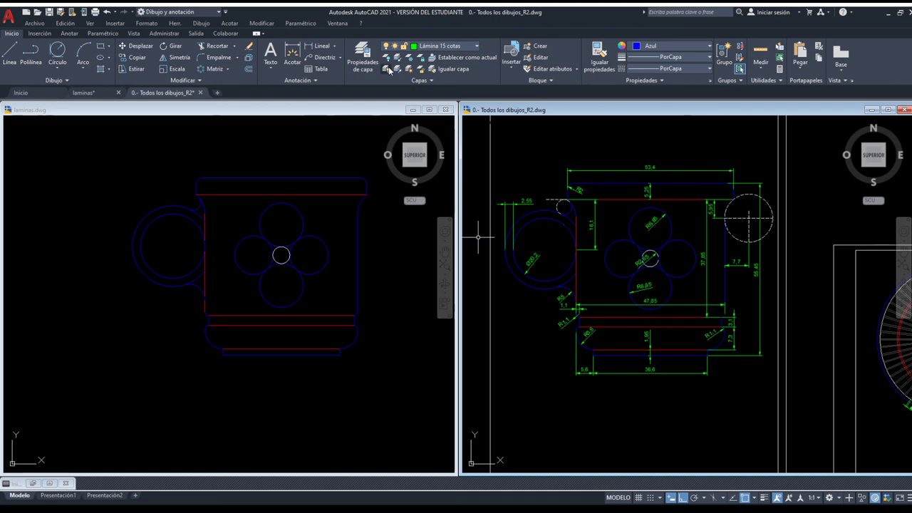
- Paste the small rim circle and dashed circle into laminas.dwg beside the vase with Ctrl+V
{"action": "left_click", "coordinate": [320, 143]}
{"action": "key", "text": "ctrl+v"}
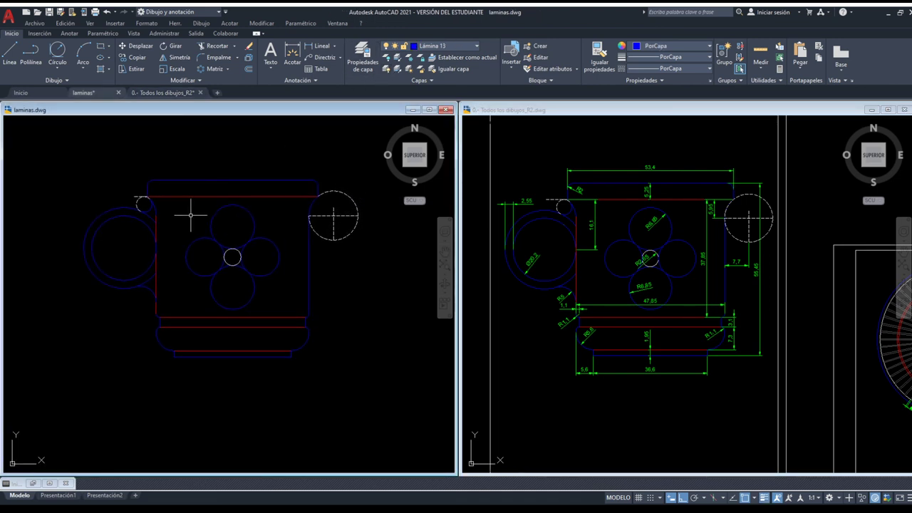
{"action": "left_click", "coordinate": [191, 215]}
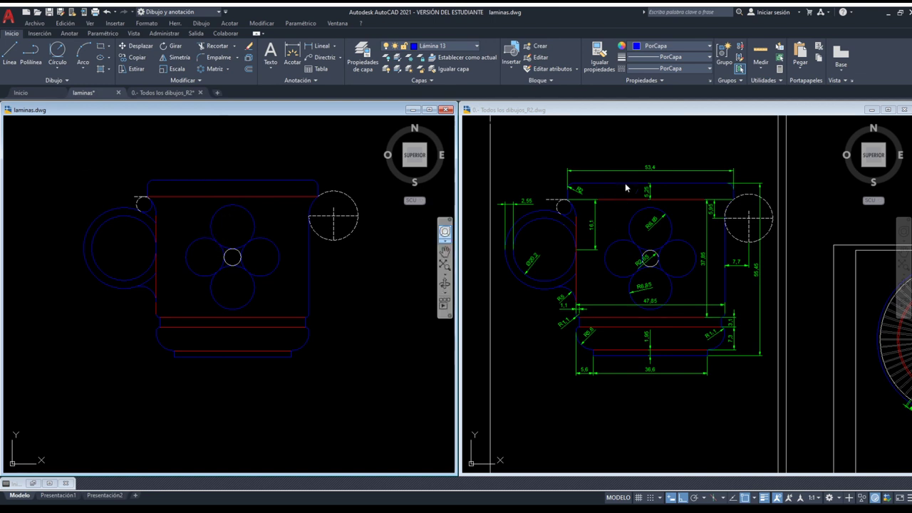
{"action": "left_click", "coordinate": [624, 135]}
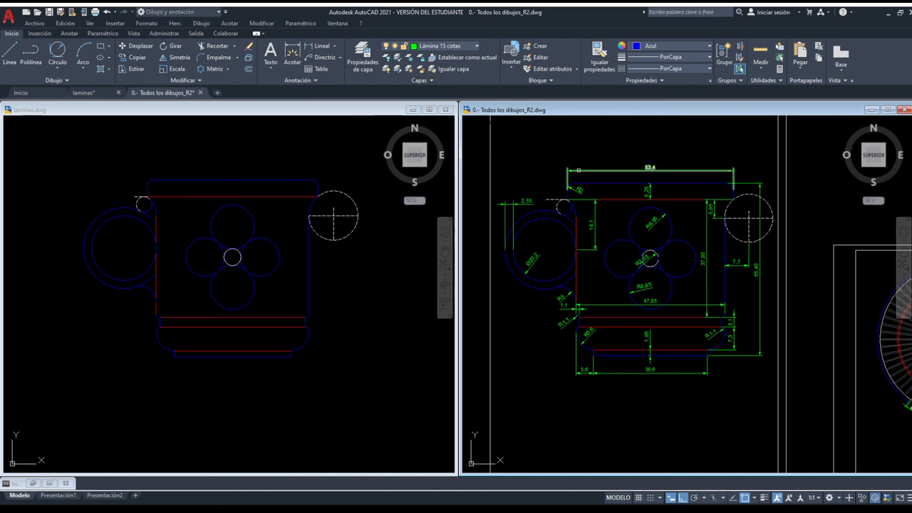
- Hide the dimension layer in the reference drawing to see the vase's lines clearly
{"action": "left_click", "coordinate": [579, 170]}
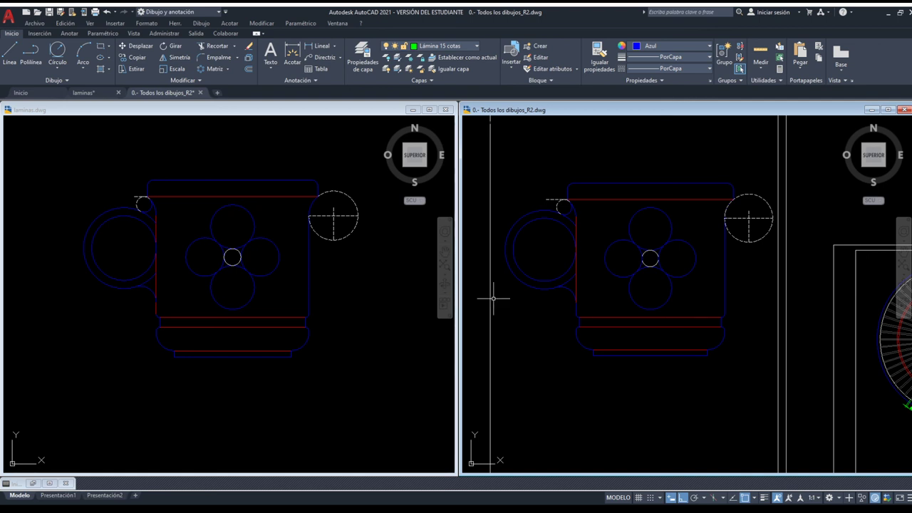
{"action": "scroll", "coordinate": [577, 310], "scroll_direction": "up", "scroll_amount": 4}
{"action": "left_click", "coordinate": [607, 316]}
{"action": "scroll", "coordinate": [576, 297], "scroll_direction": "up", "scroll_amount": 2}
{"action": "scroll", "coordinate": [563, 278], "scroll_direction": "up", "scroll_amount": 2}
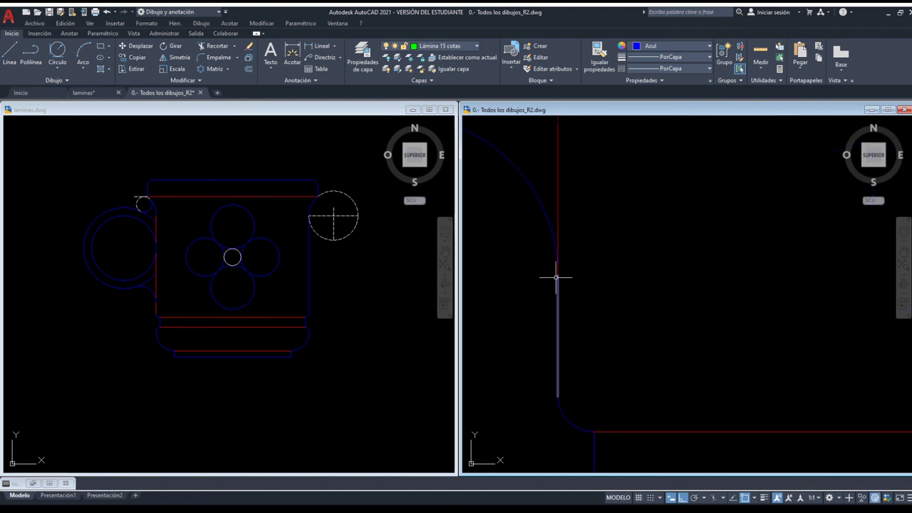
{"action": "scroll", "coordinate": [590, 261], "scroll_direction": "down", "scroll_amount": 2}
- Shorten the red left wall line in laminas.dwg by stretching its bottom grip upward
{"action": "left_click", "coordinate": [218, 311]}
{"action": "scroll", "coordinate": [138, 311], "scroll_direction": "up", "scroll_amount": 3}
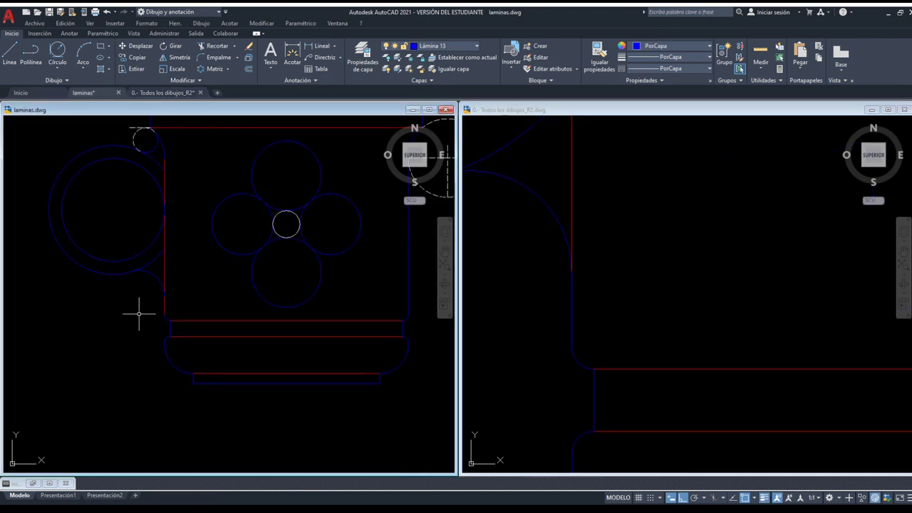
{"action": "scroll", "coordinate": [163, 301], "scroll_direction": "up", "scroll_amount": 2}
{"action": "scroll", "coordinate": [186, 299], "scroll_direction": "up", "scroll_amount": 2}
{"action": "left_click", "coordinate": [186, 348]}
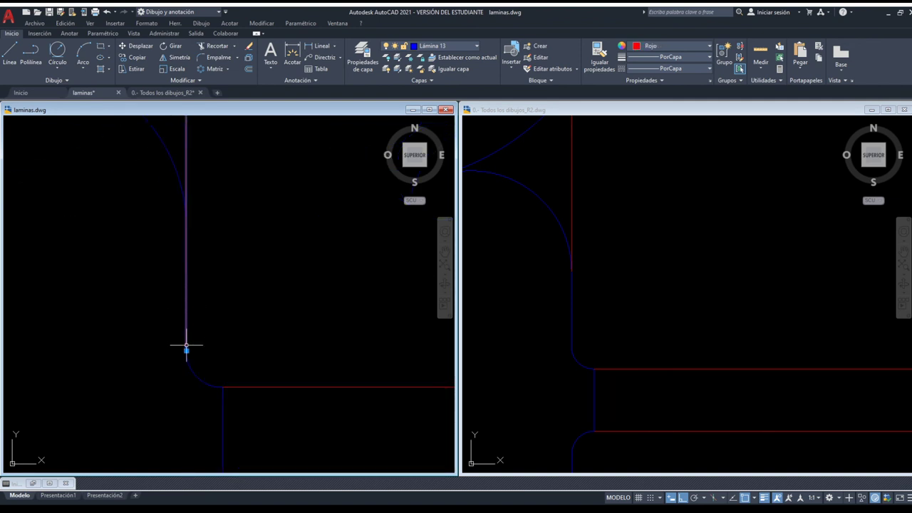
{"action": "left_click", "coordinate": [187, 350]}
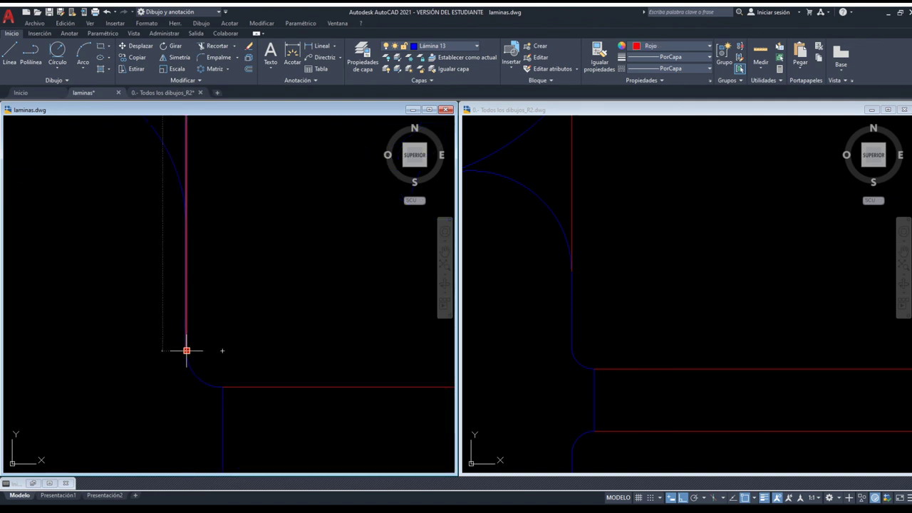
{"action": "left_click", "coordinate": [186, 226]}
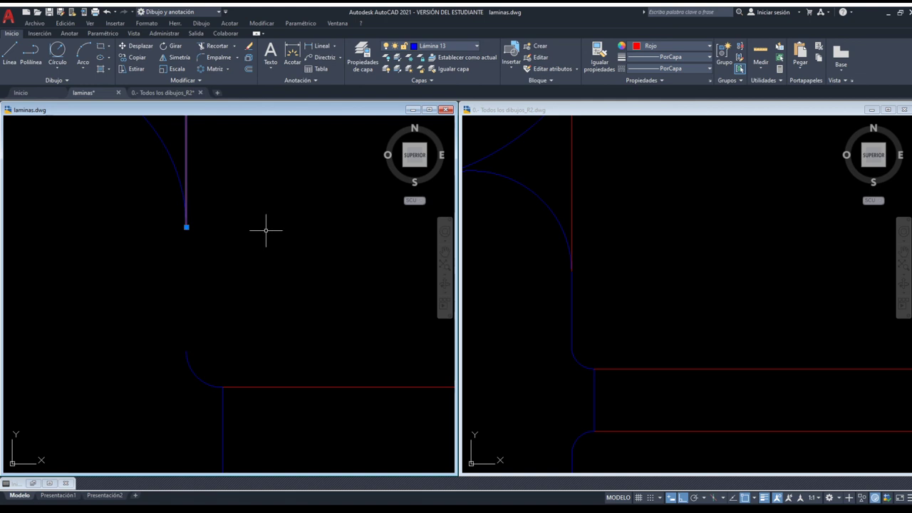
{"action": "key", "text": "Escape"}
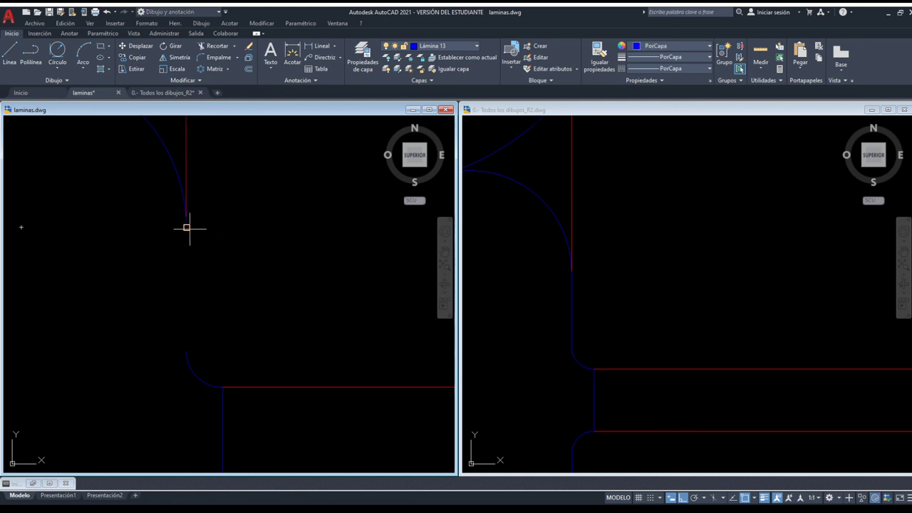
- Draw a blue line from the red line's new end down to the fillet arc
{"action": "left_click", "coordinate": [186, 227]}
{"action": "scroll", "coordinate": [169, 278], "scroll_direction": "down", "scroll_amount": 3}
{"action": "scroll", "coordinate": [184, 285], "scroll_direction": "down", "scroll_amount": 2}
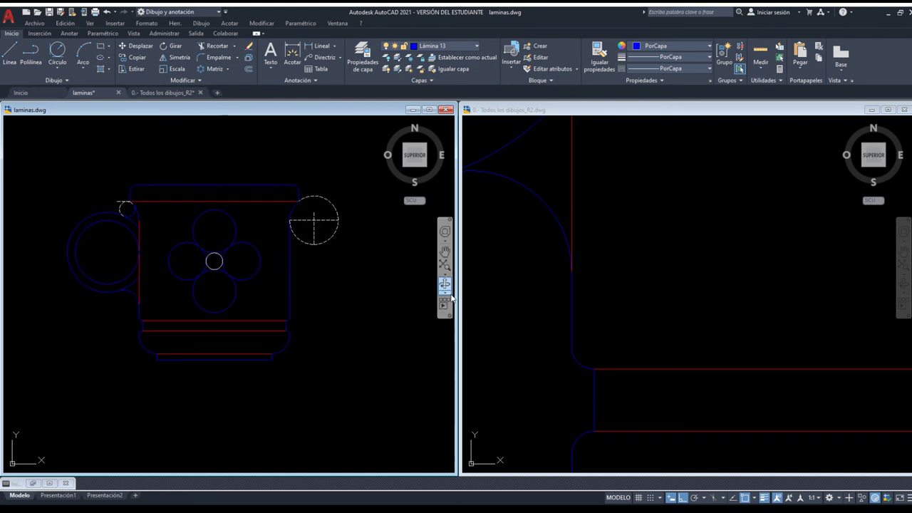
- Zoom the reference to the Práctica 13 vase, turn its dimension layer back on, and reactivate laminas.dwg
{"action": "left_click", "coordinate": [484, 293]}
{"action": "scroll", "coordinate": [590, 281], "scroll_direction": "down", "scroll_amount": 5}
{"action": "scroll", "coordinate": [613, 274], "scroll_direction": "up", "scroll_amount": 1}
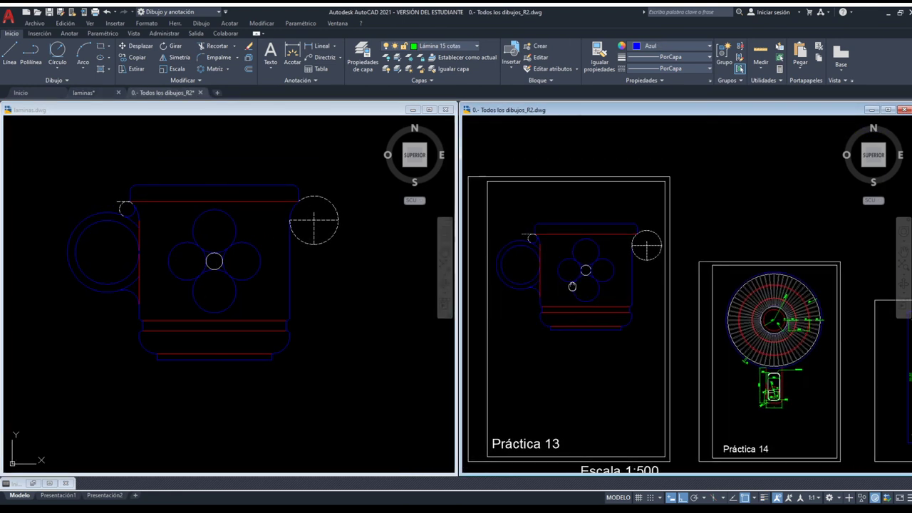
{"action": "scroll", "coordinate": [593, 285], "scroll_direction": "up", "scroll_amount": 2}
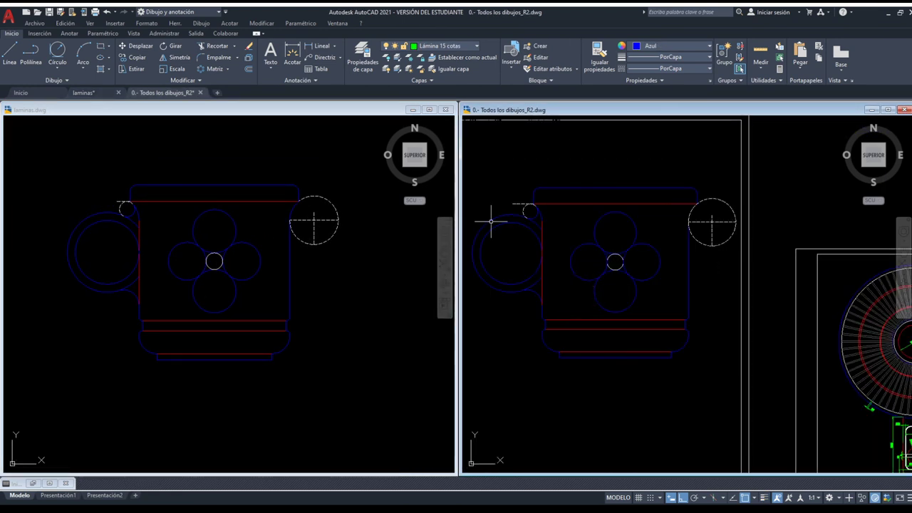
{"action": "left_click", "coordinate": [388, 69]}
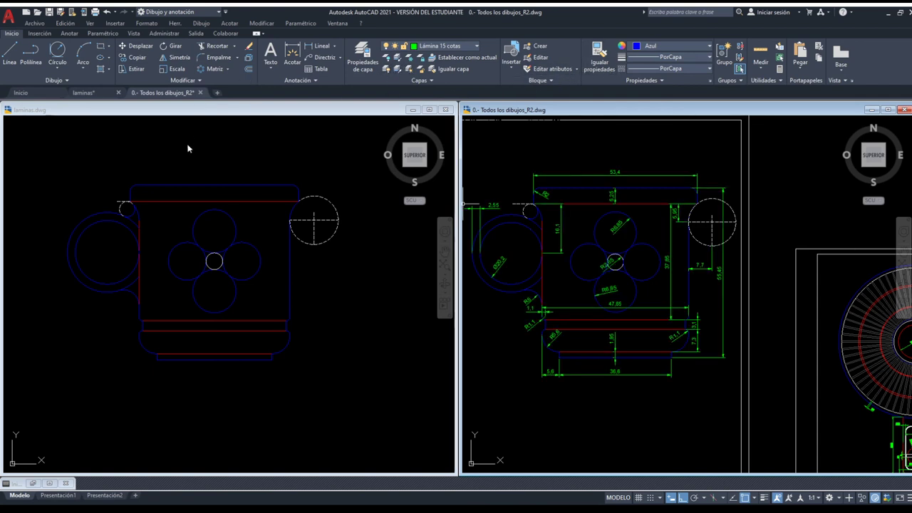
{"action": "left_click", "coordinate": [201, 198]}
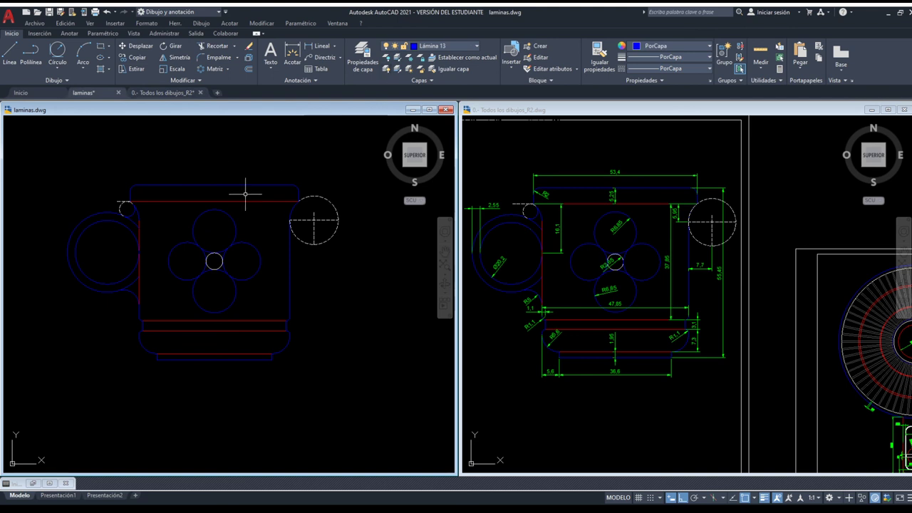